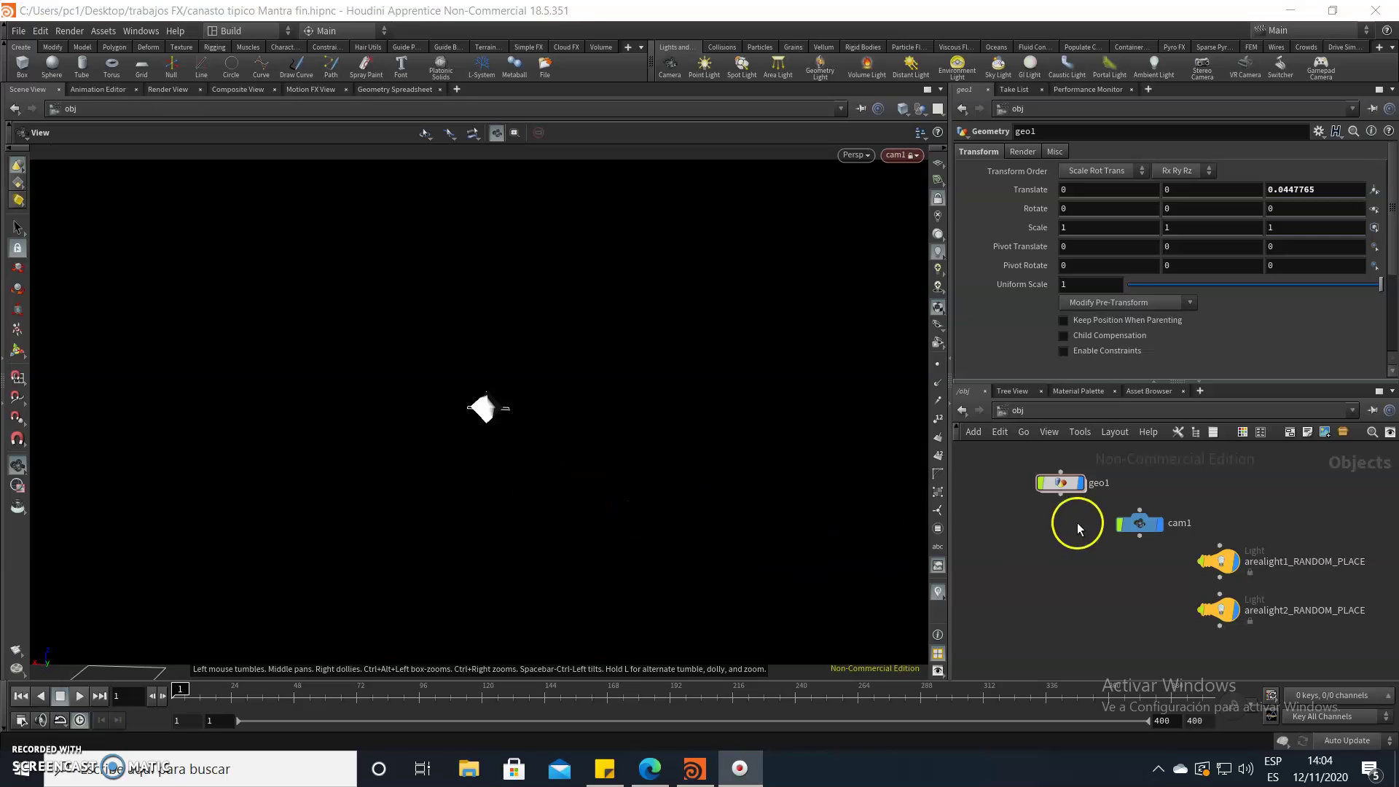
Select cam1 to show its 1920×1080, 50 mm perspective camera settings.
left_click(1139, 523)
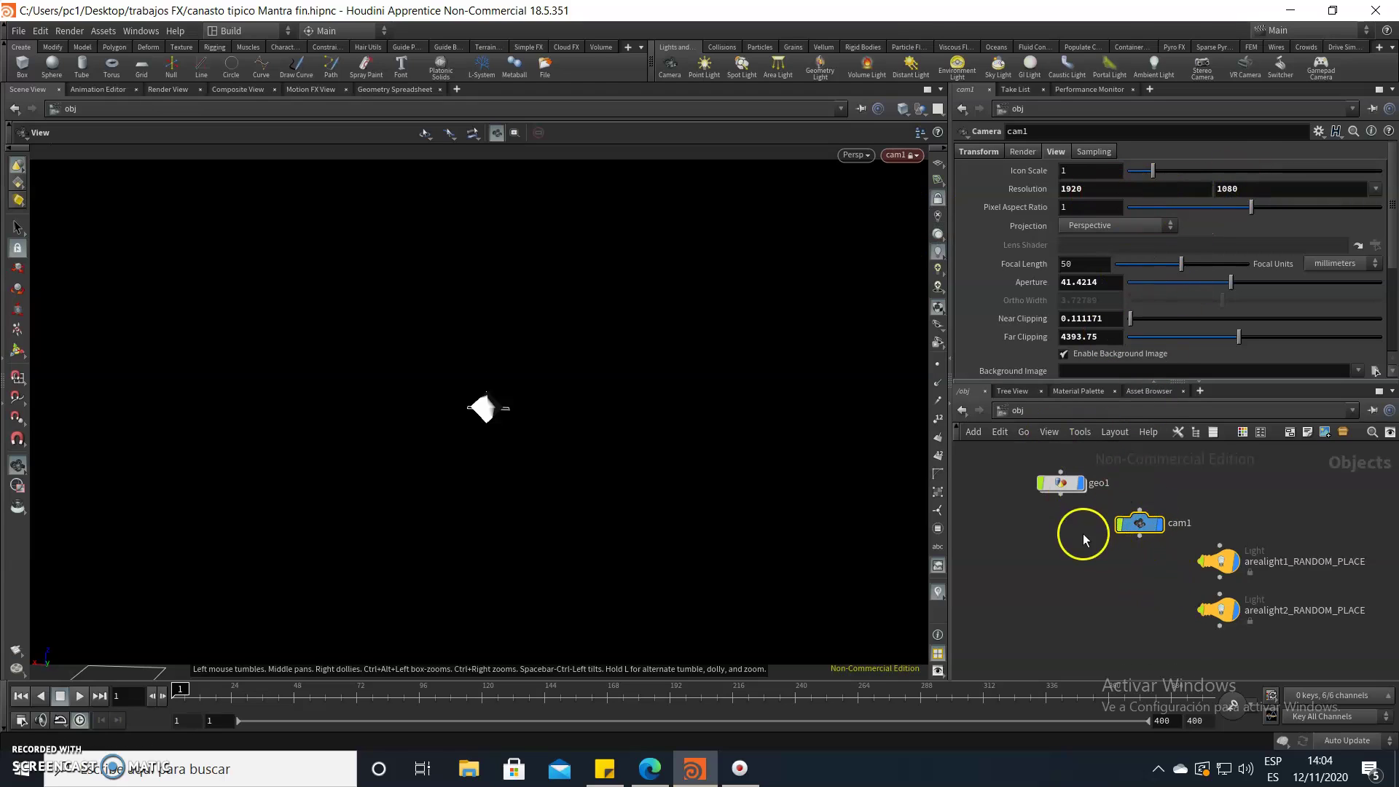
Dive into geo1 and zoom the network around the sphere nodes.
double_click(1058, 486)
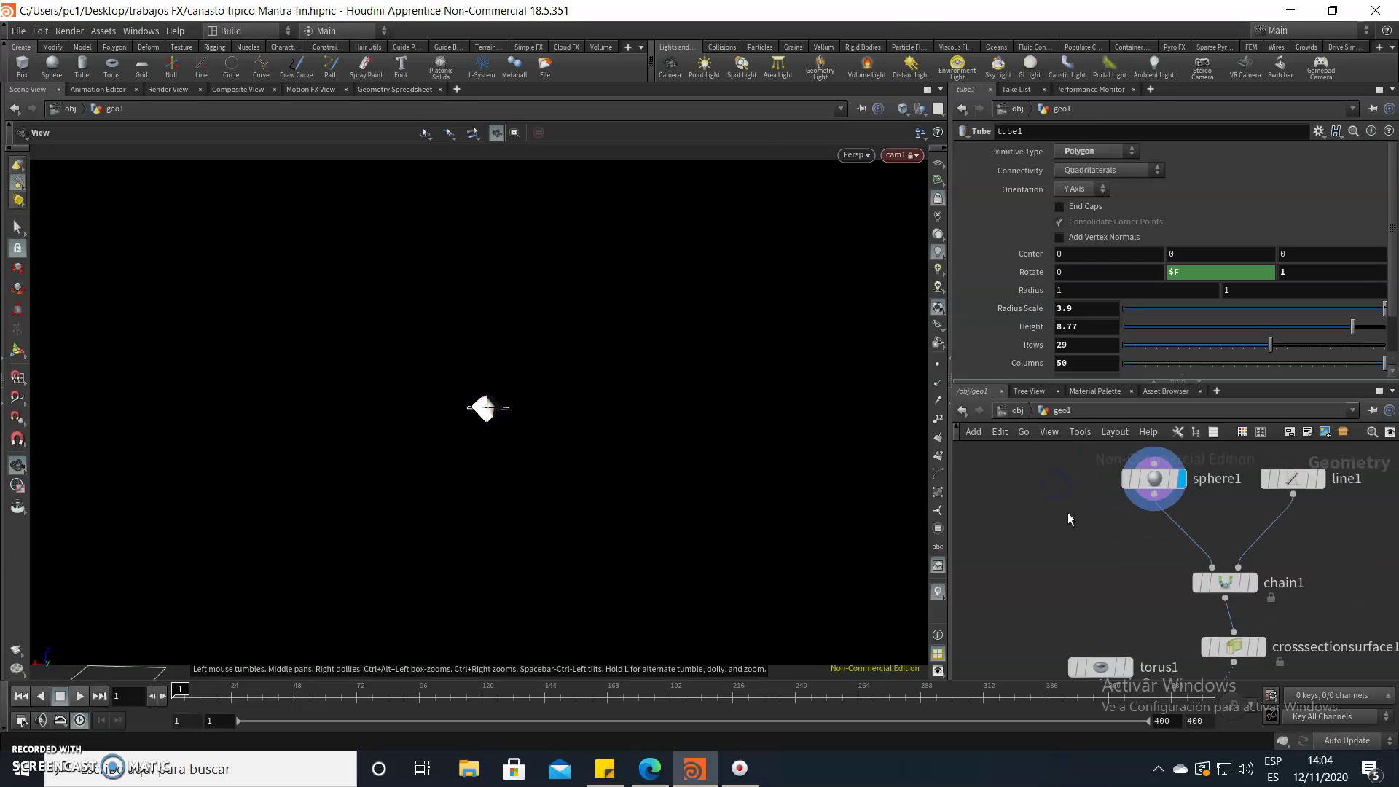
scroll(1091, 542, "up", 3)
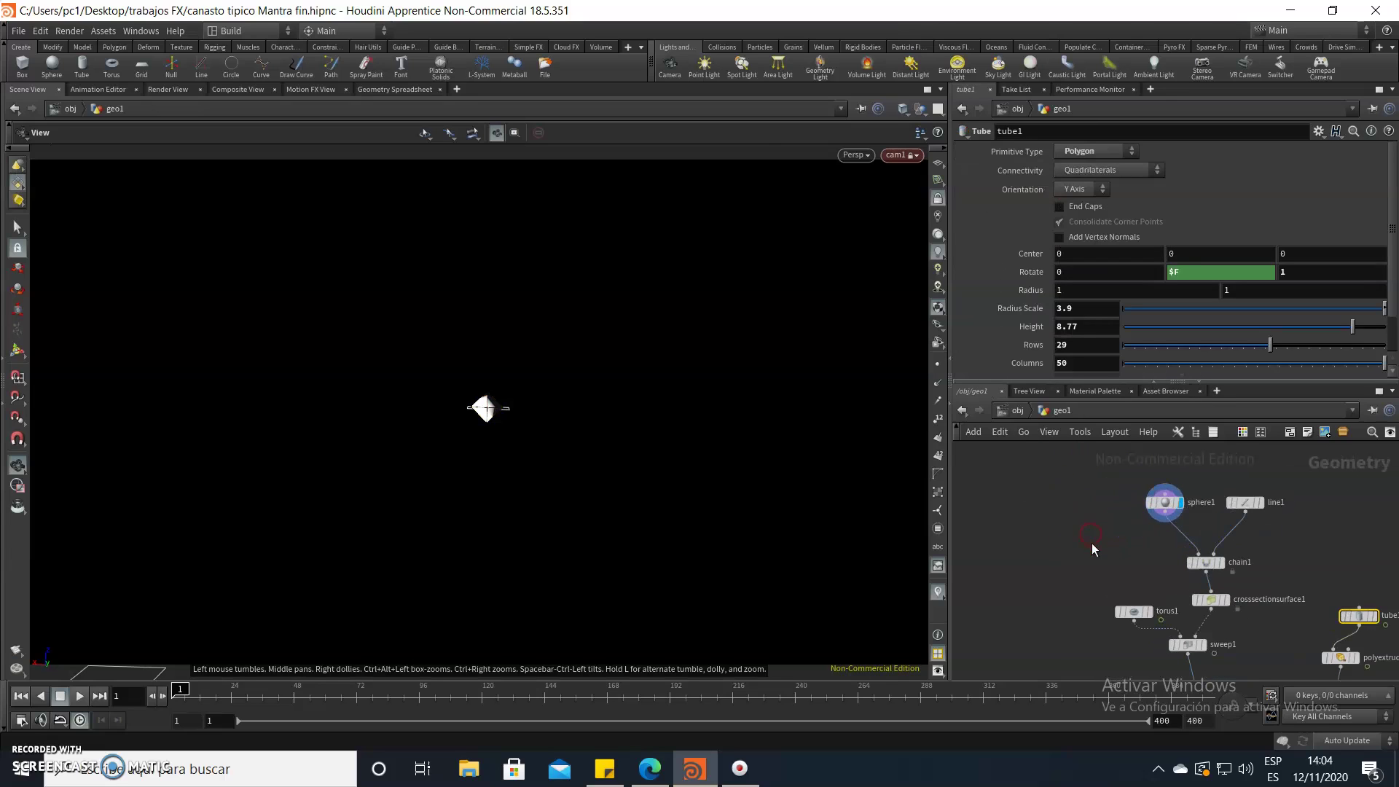
middle_click_drag(1112, 549, 1067, 563)
scroll(1065, 562, "up", 5)
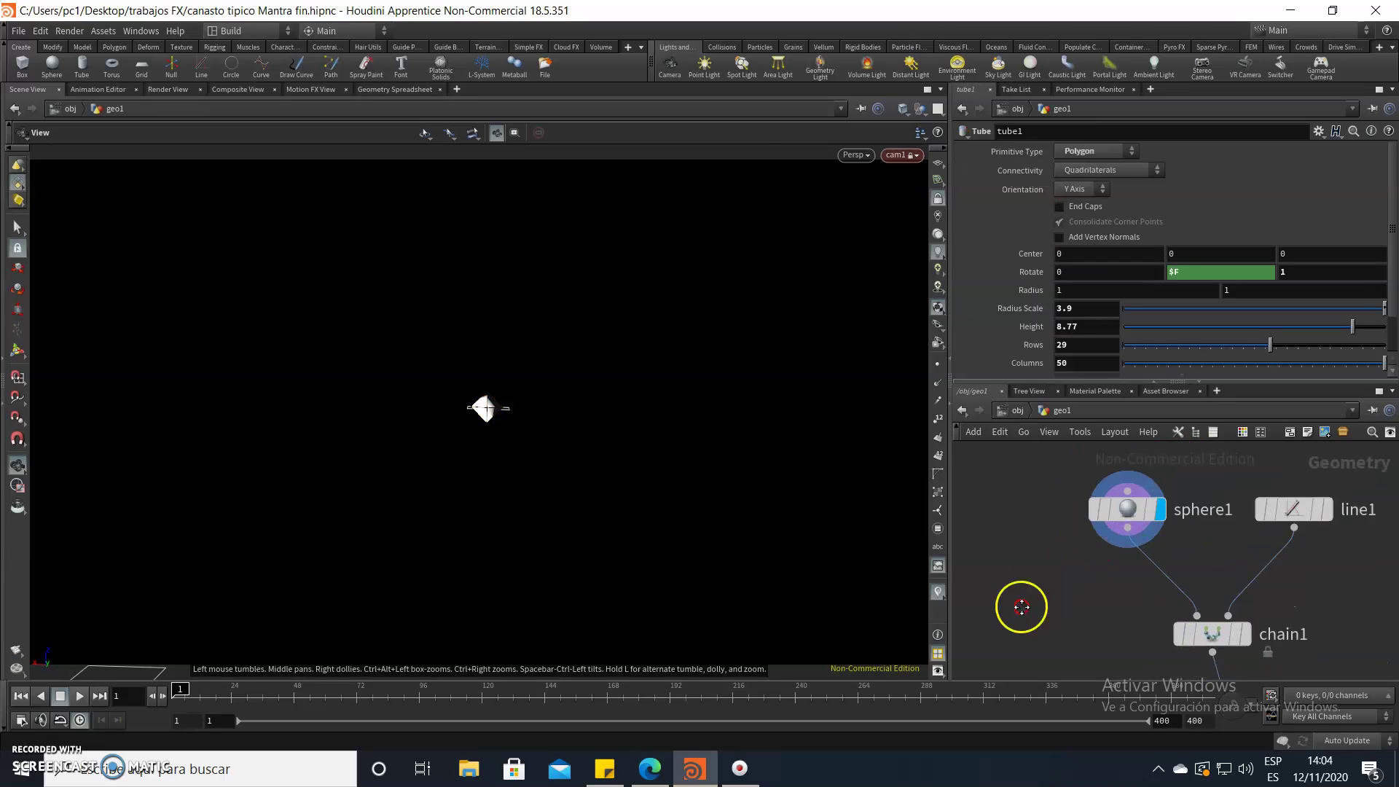
Inspect sphere1: keep NURBS type, uniform scale 0.36, 3 rows.
left_click(1098, 543)
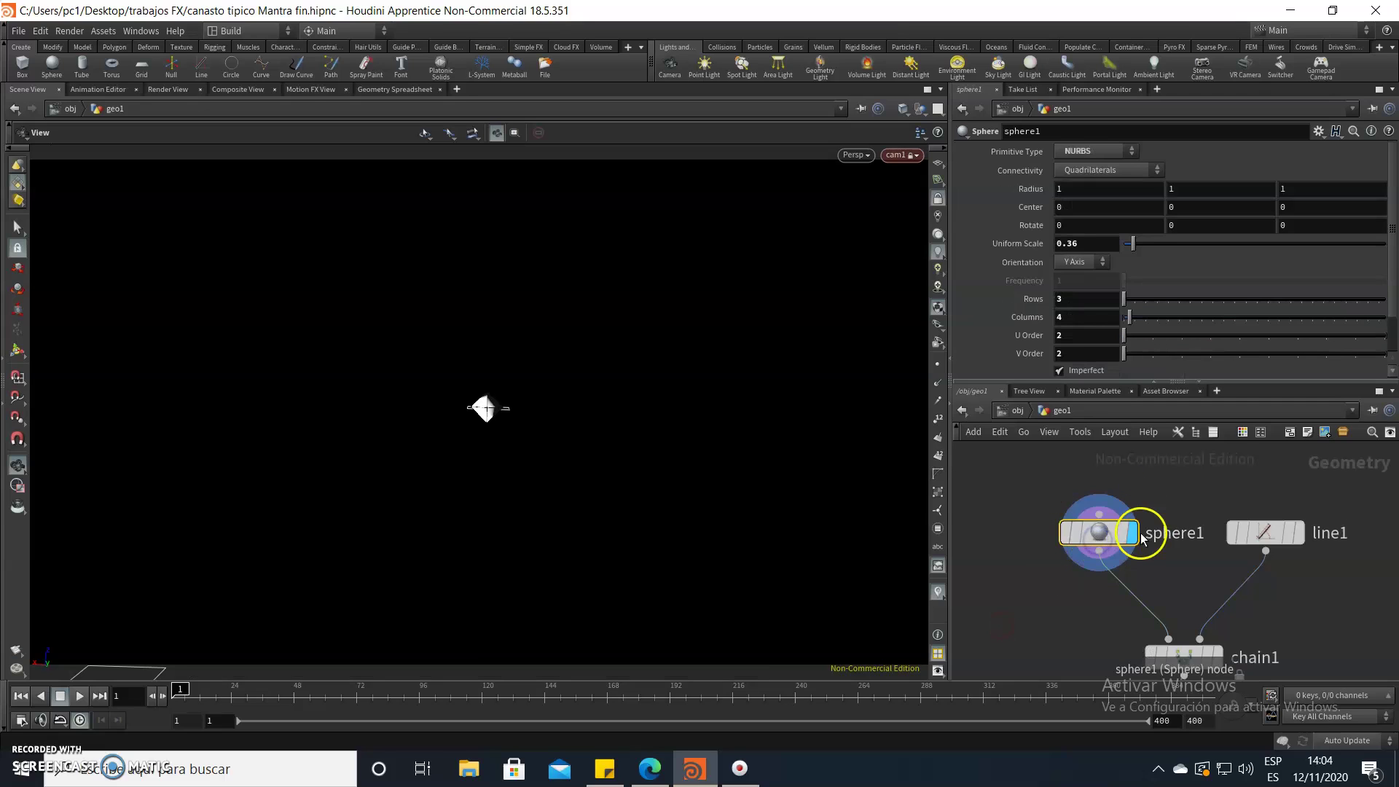
left_click(1080, 151)
left_click(1082, 228)
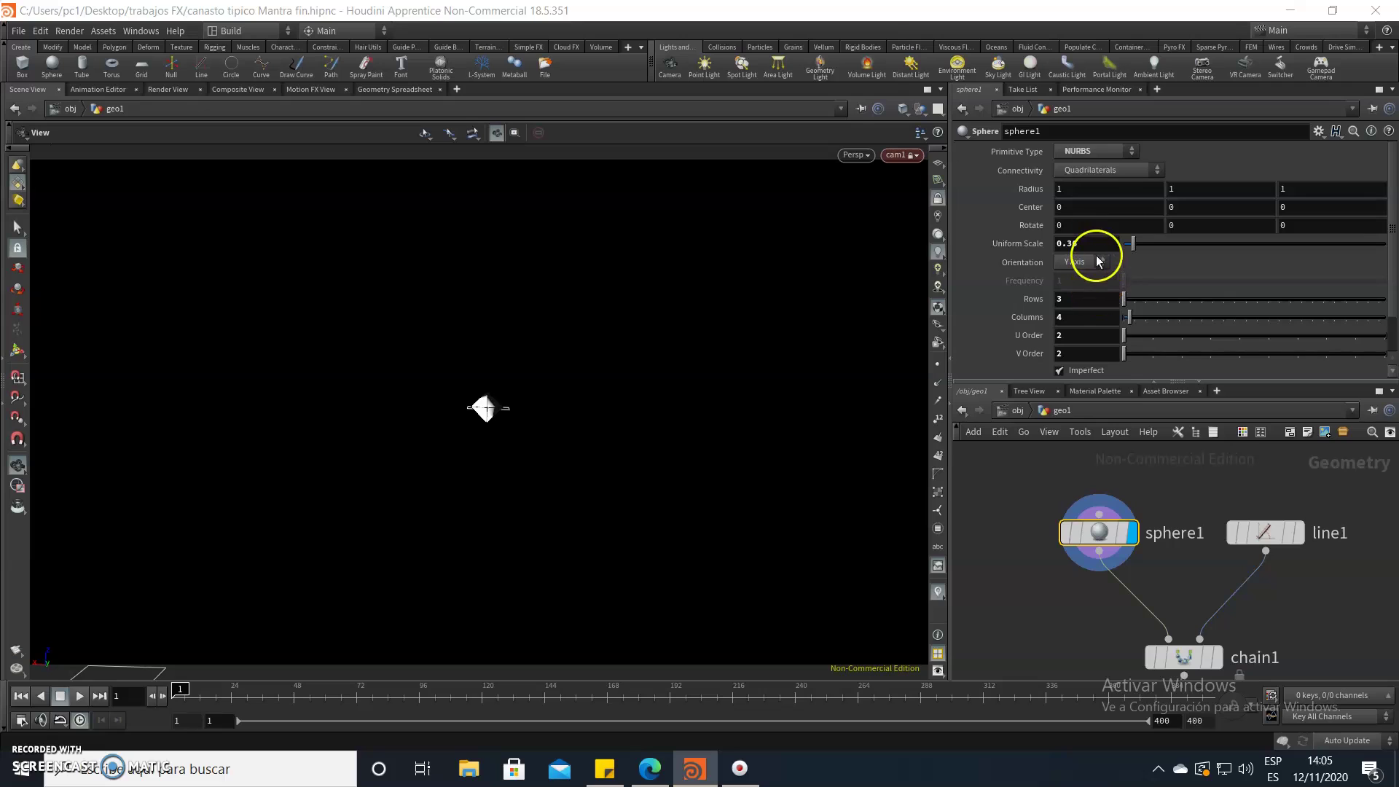
left_click(1070, 243)
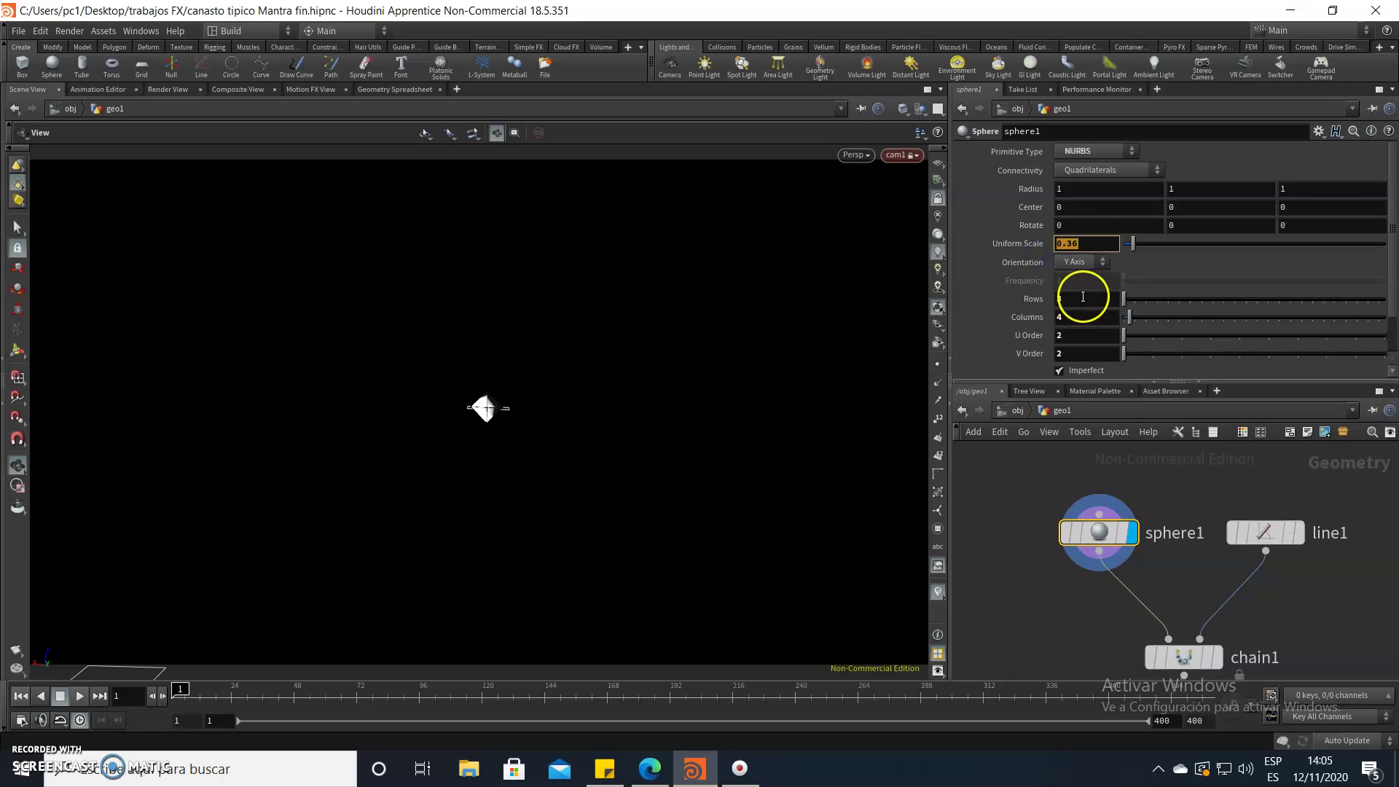
left_click(1084, 299)
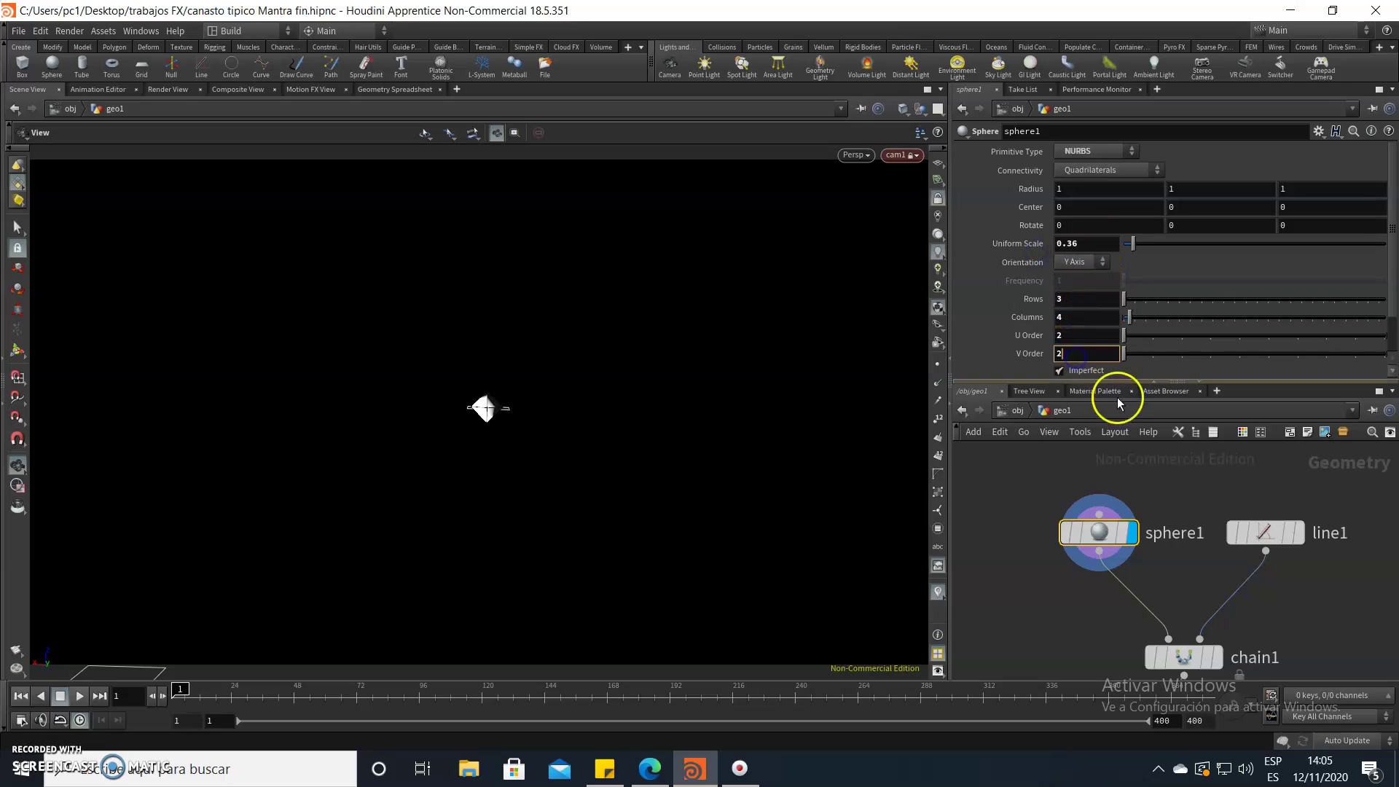
mouse_move(1266, 532)
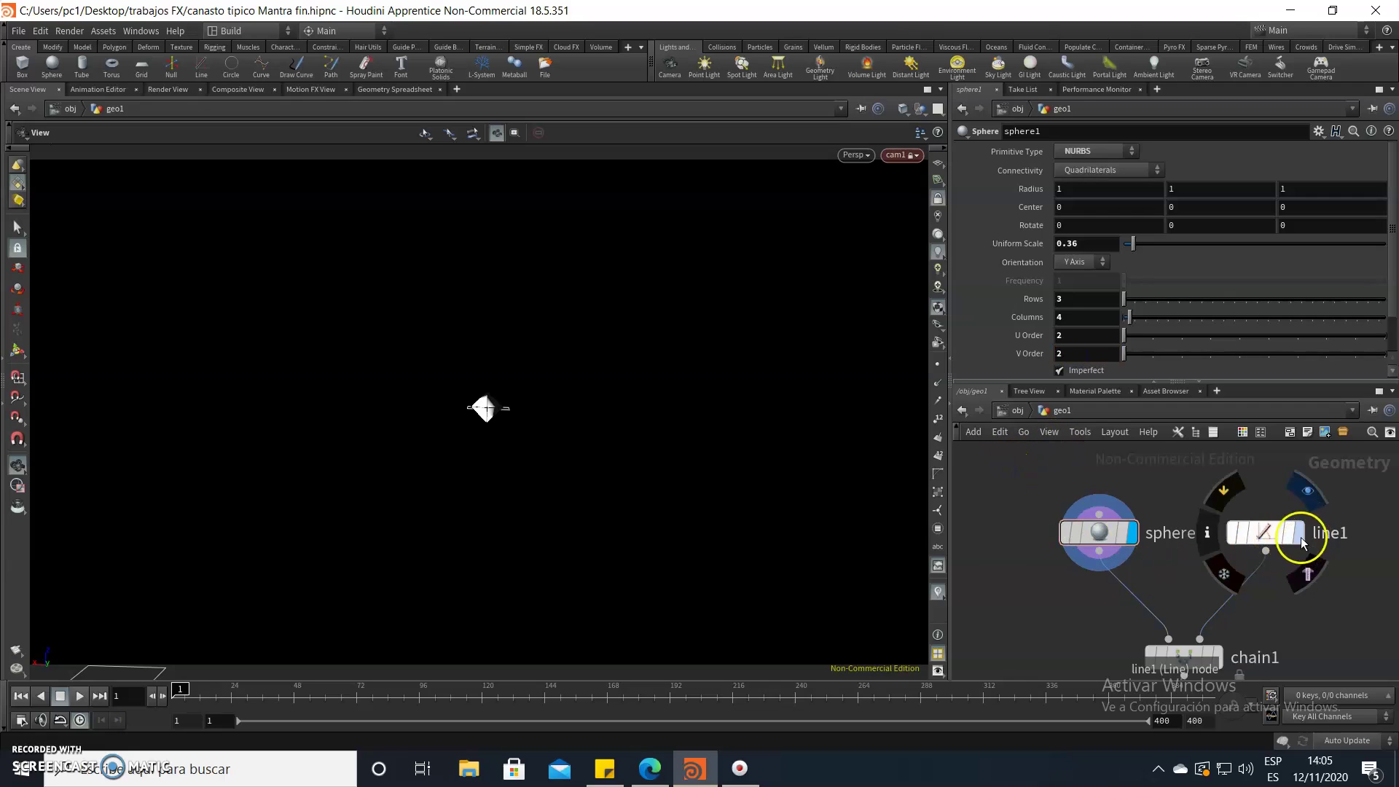
Check line1 (length 1.62, 17 points) and display the chain1 result in the viewport.
left_click(1265, 533)
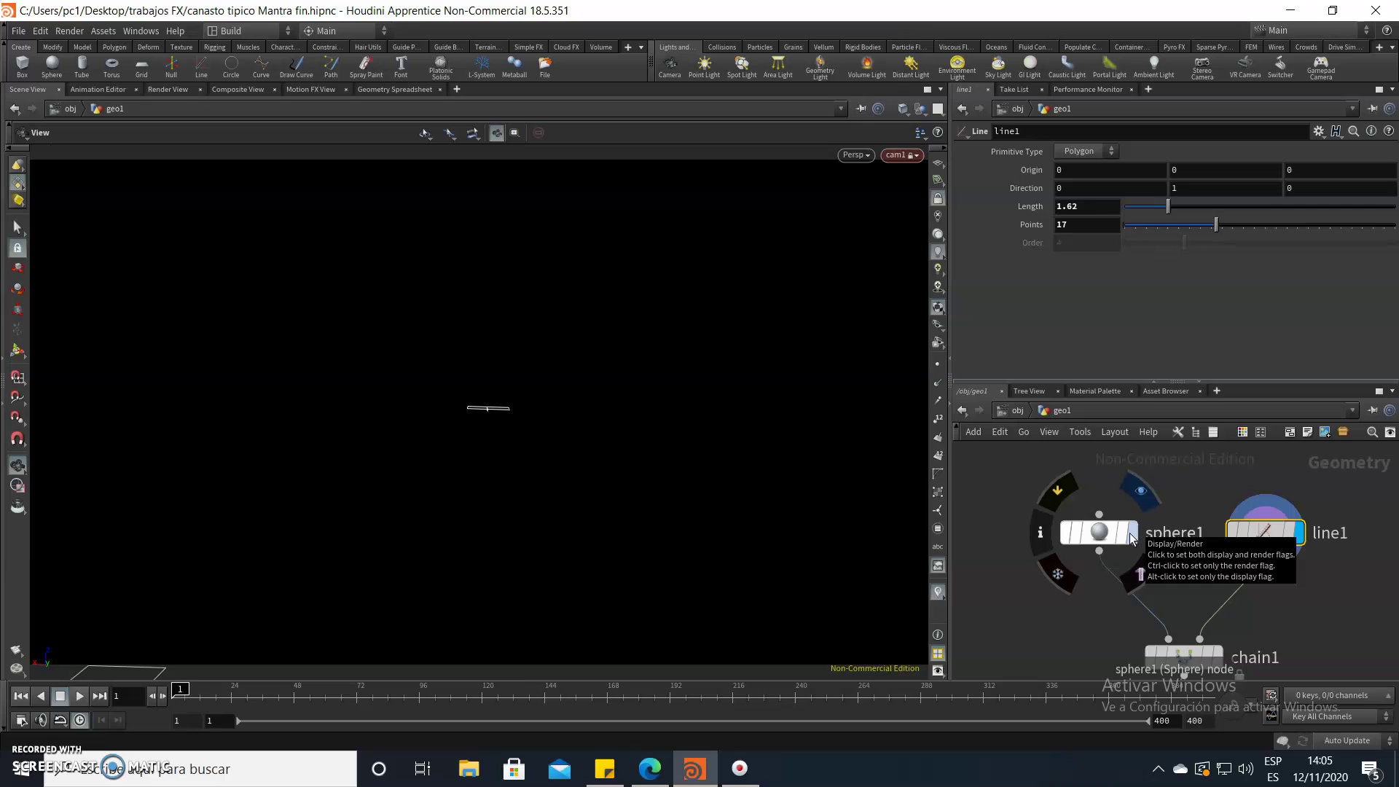
left_click(1089, 227)
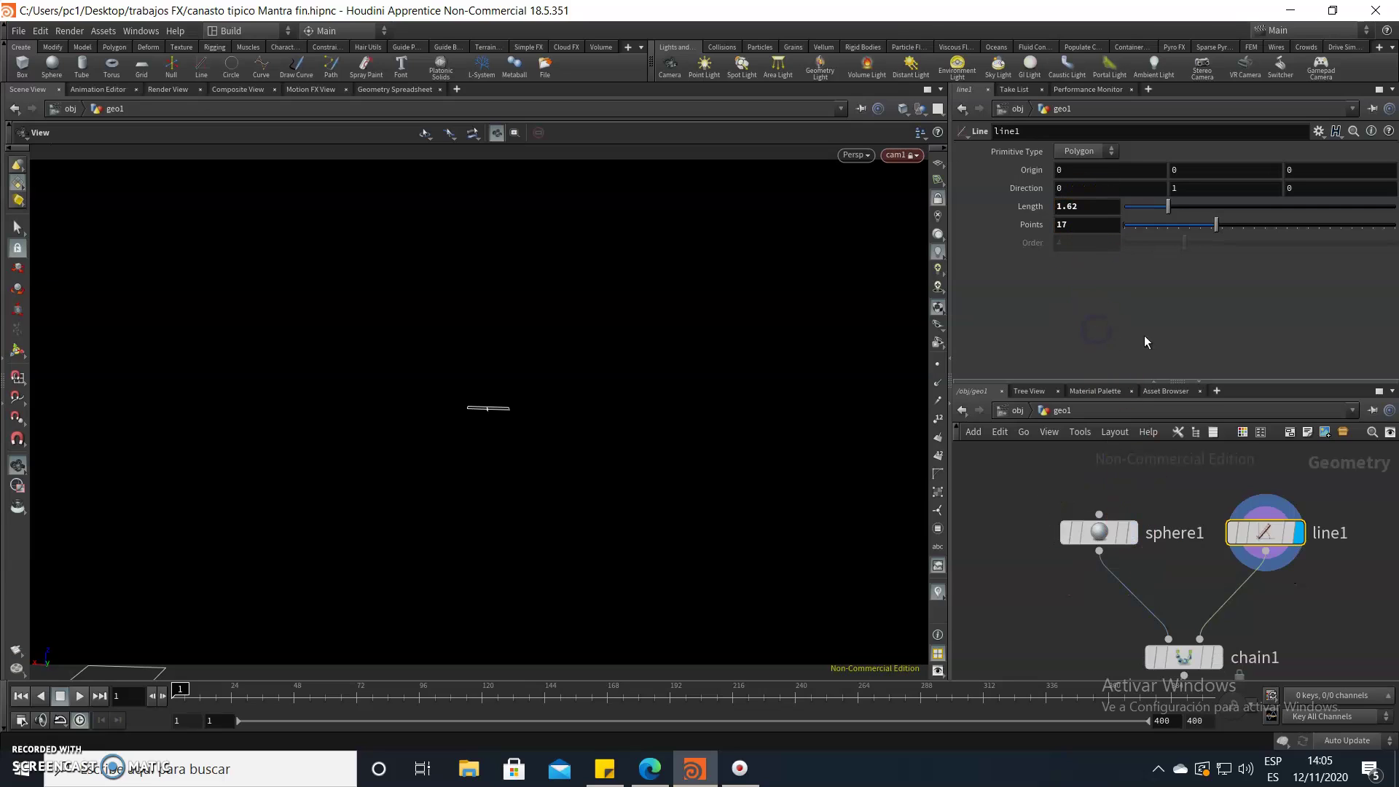
left_click(1217, 656)
left_click(1056, 645)
middle_click_drag(1024, 634, 1027, 570)
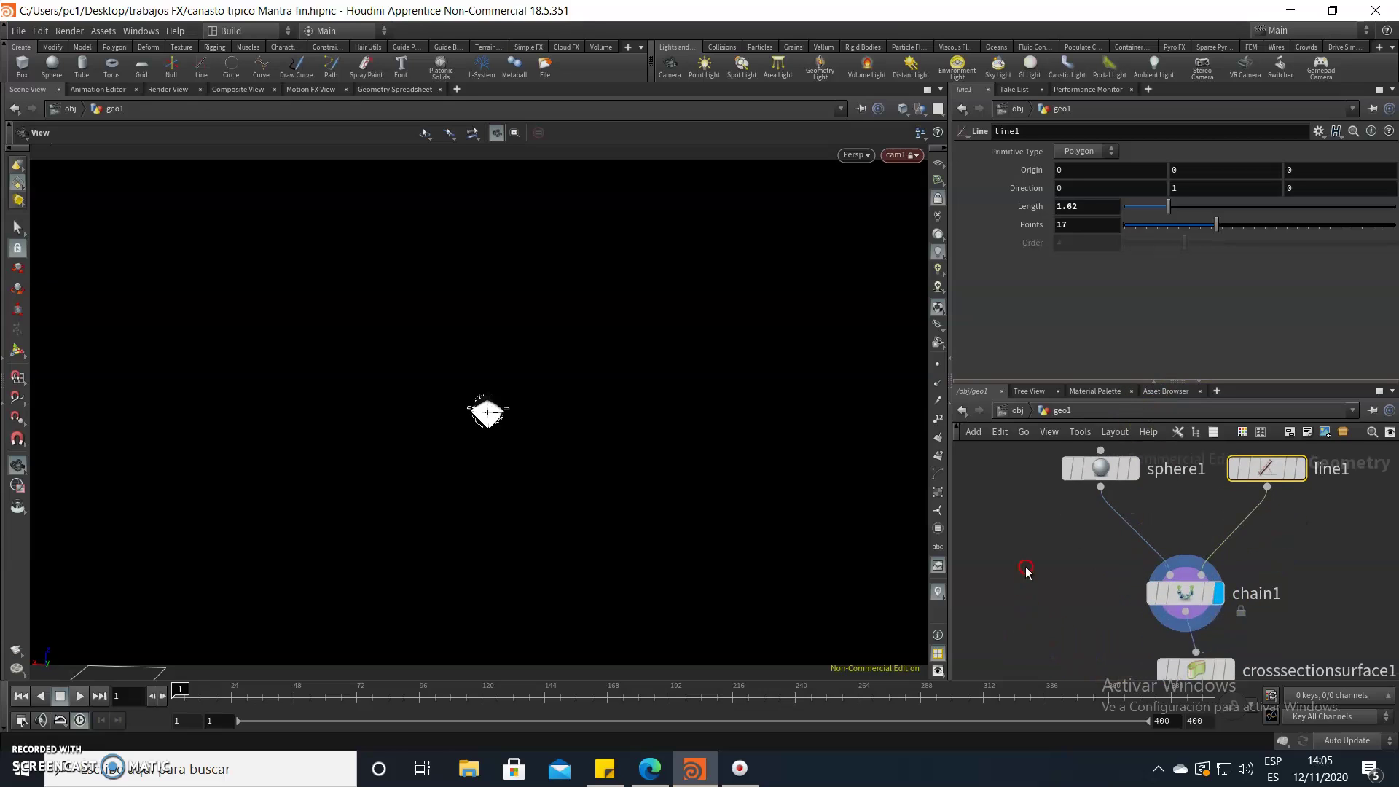
mouse_move(468, 406)
left_mouse_down()
mouse_move(388, 437)
mouse_move(508, 392)
mouse_move(512, 503)
mouse_move(518, 396)
mouse_move(515, 481)
mouse_move(493, 412)
mouse_move(491, 437)
mouse_move(493, 355)
left_mouse_up()
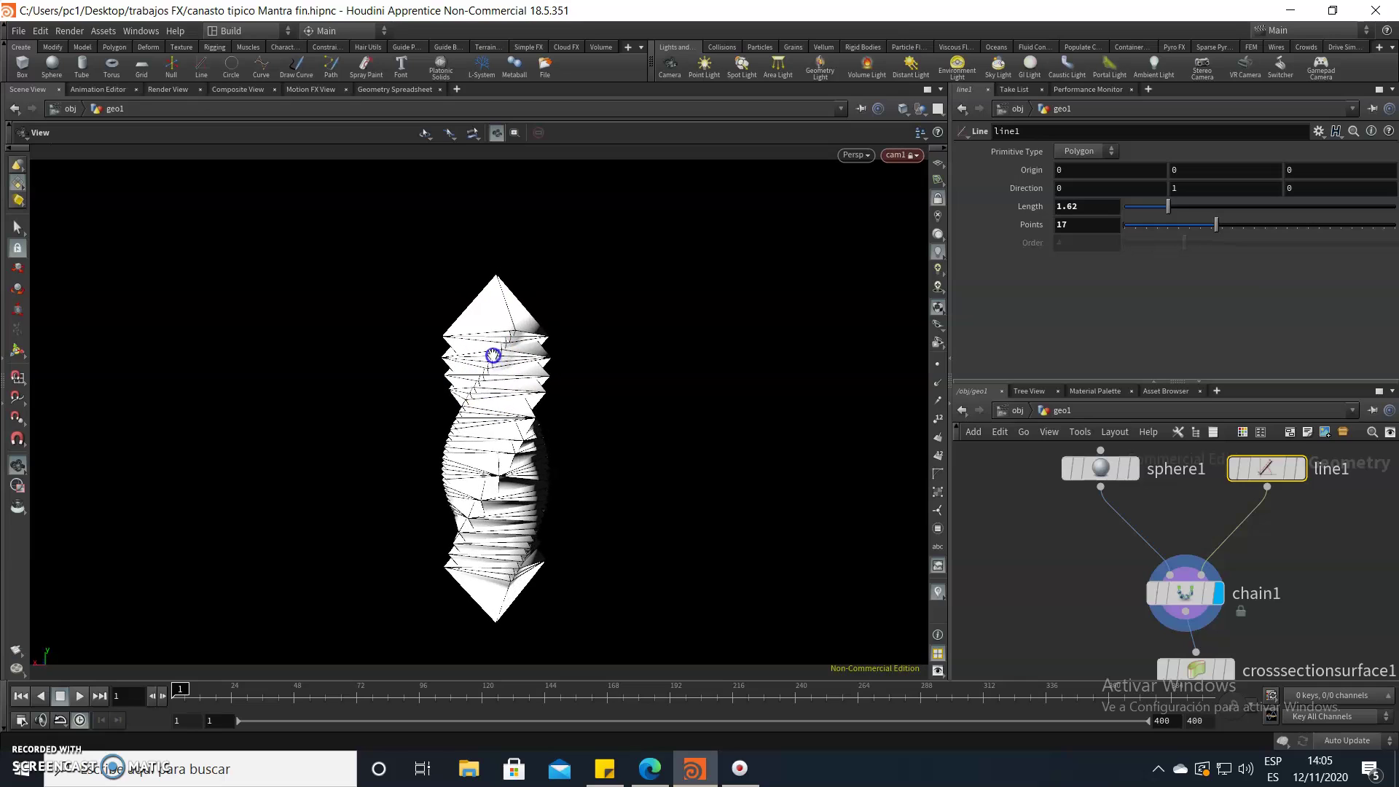
Preview sphere1 and line1 alone, then redisplay chain1 and select it.
left_click(1133, 468)
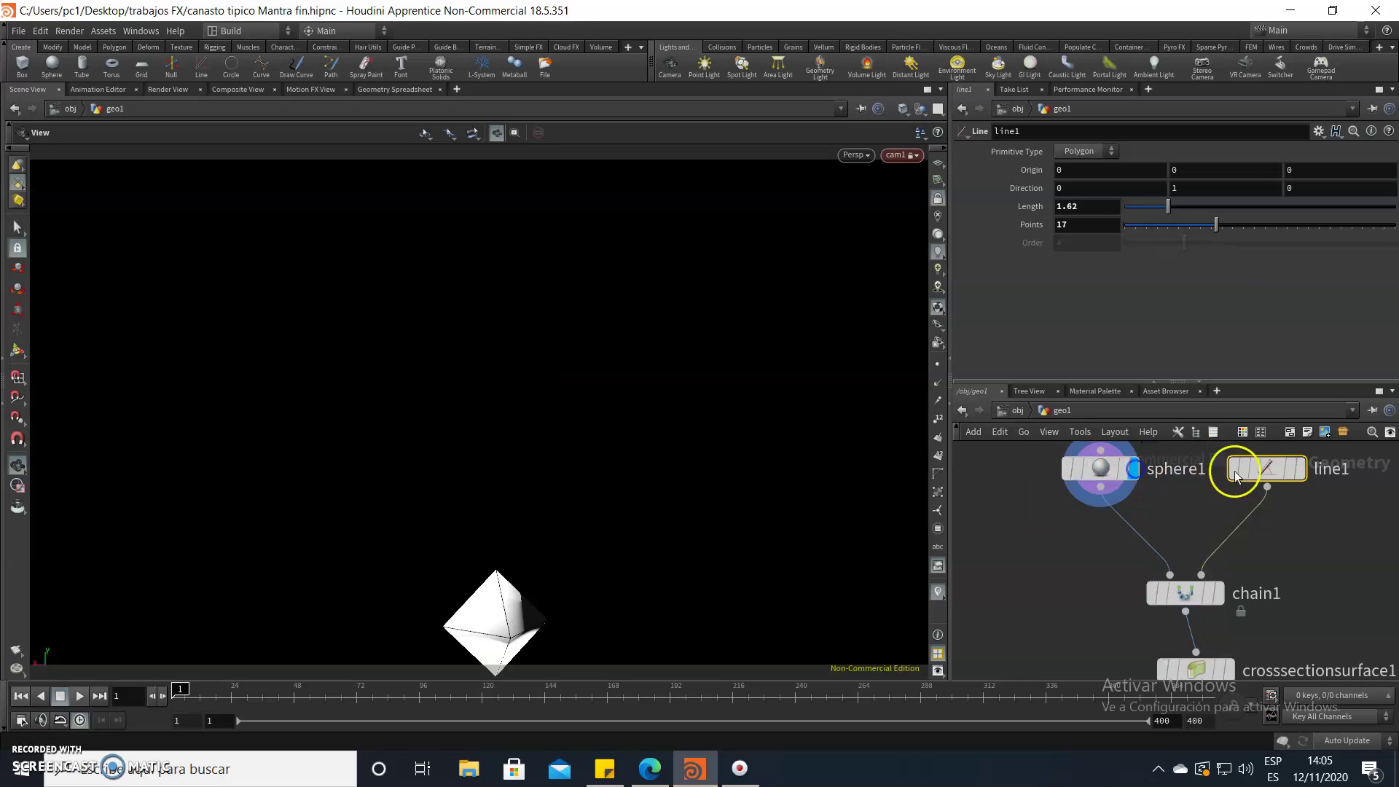
left_click(1298, 468)
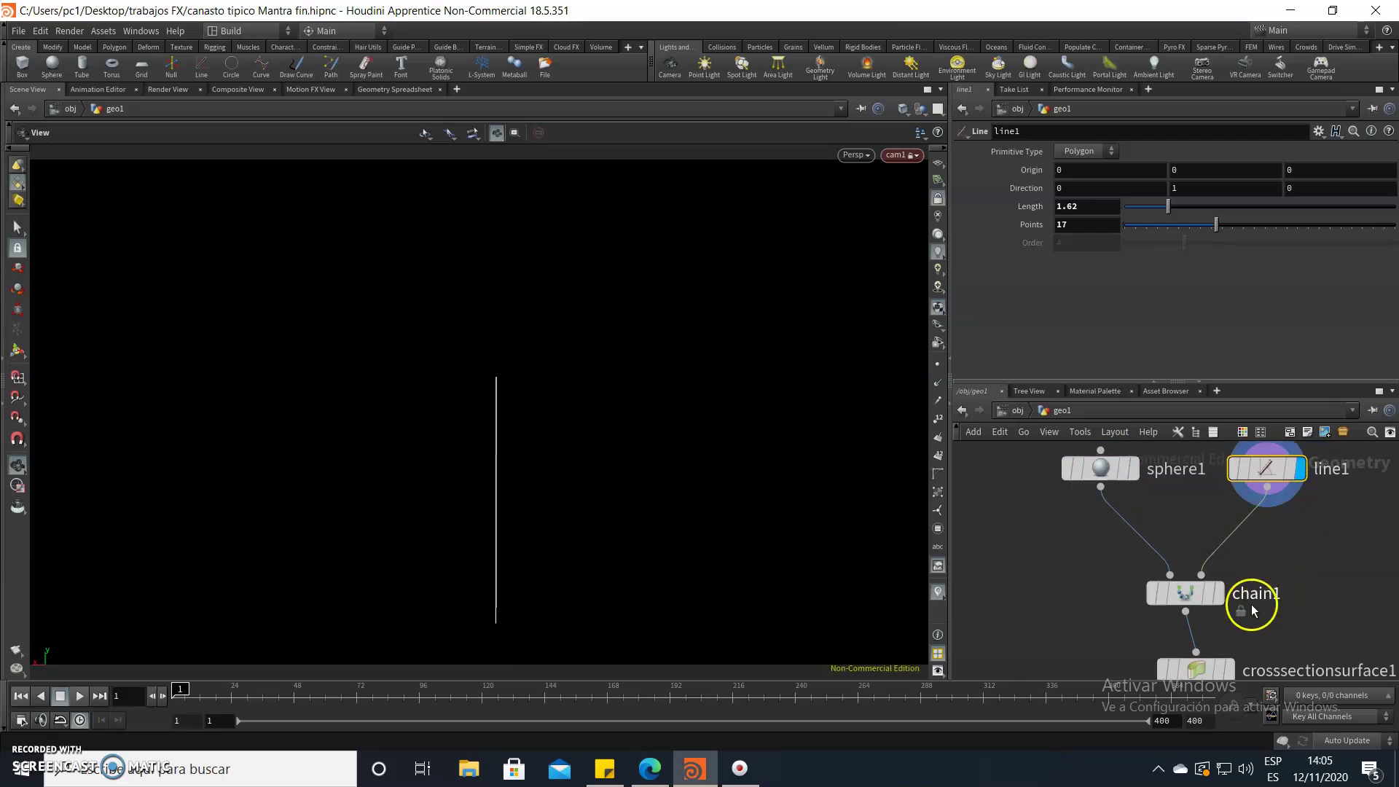
left_click(1217, 593)
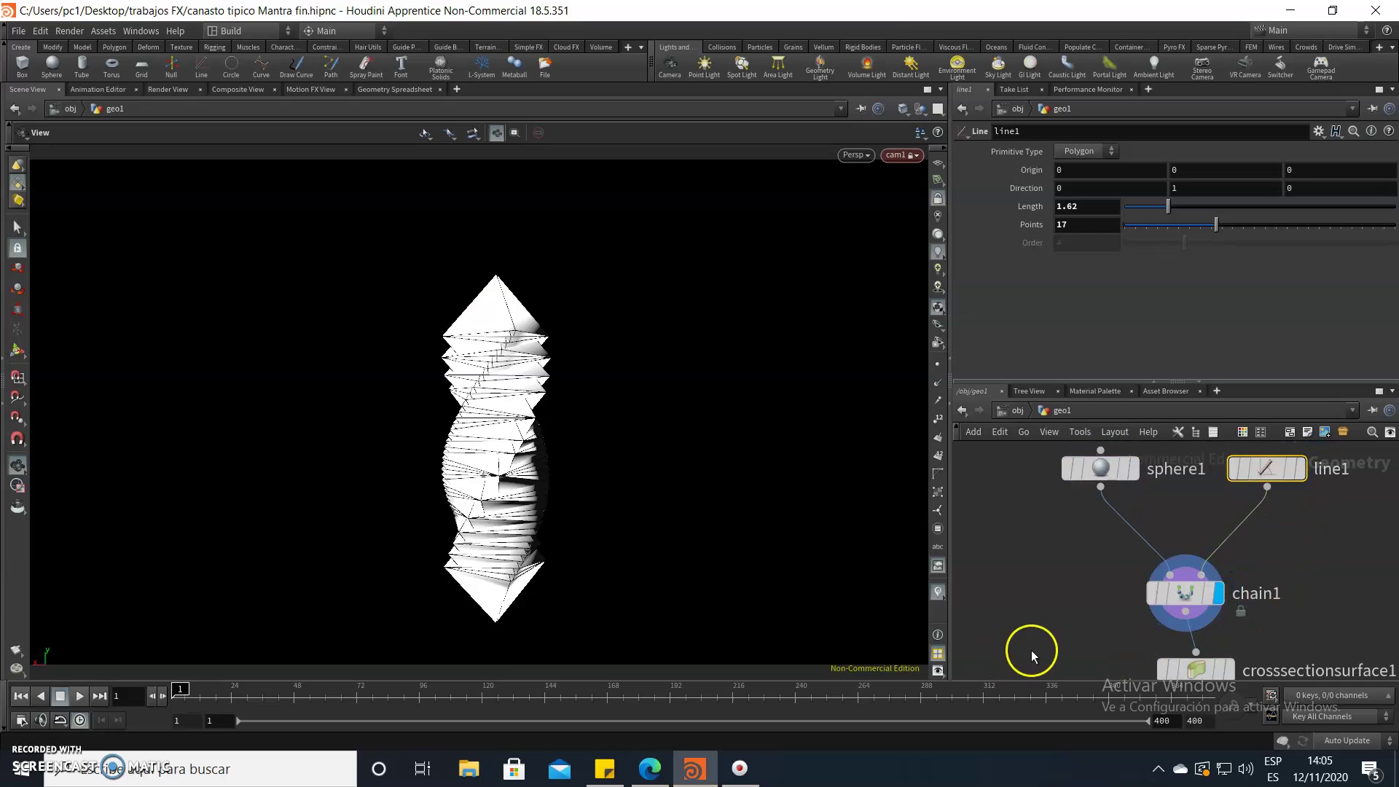
left_click(1181, 594)
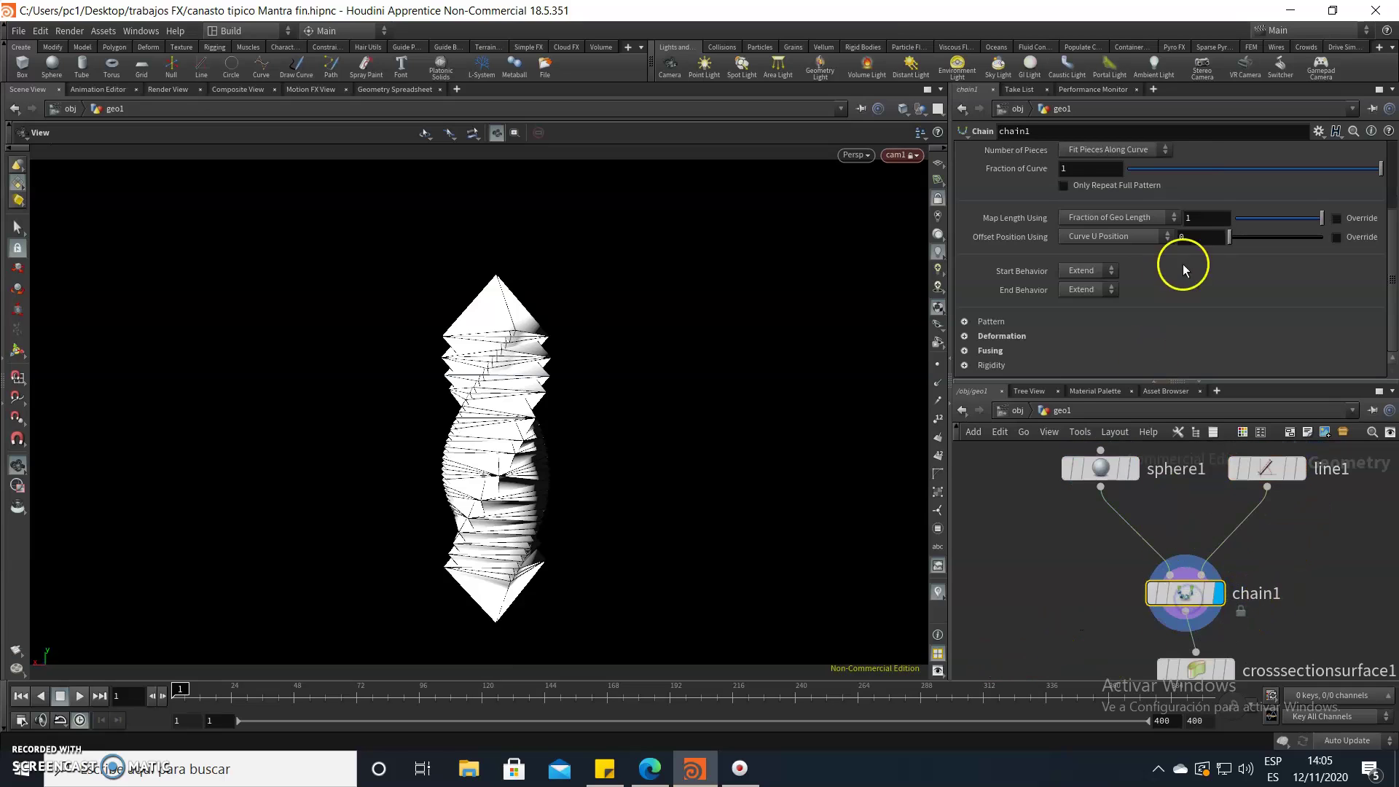
Expand chain1's Pattern, Deformation and Fusing folders, reviewing the 0.68 snap distance.
scroll(1314, 307, "up", 3)
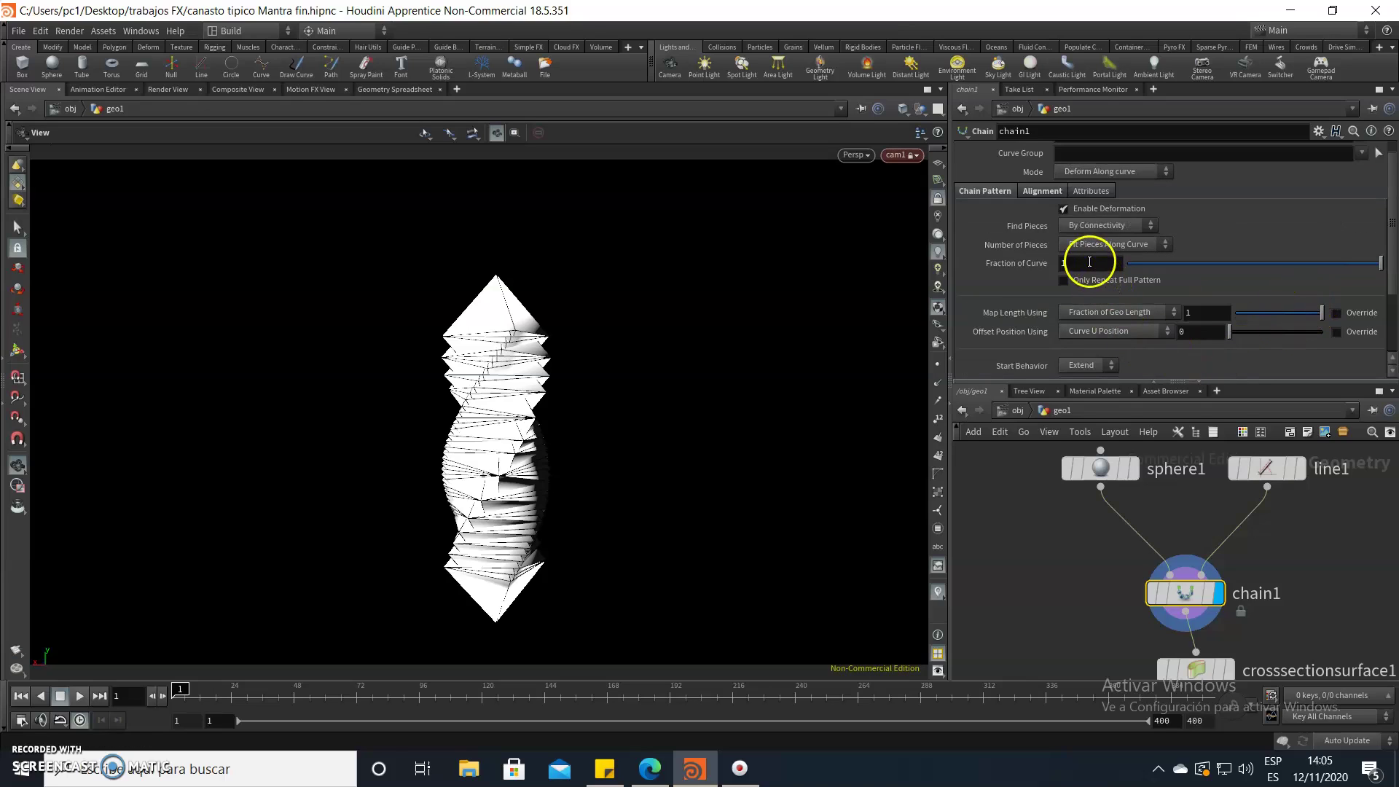
left_click(1195, 331)
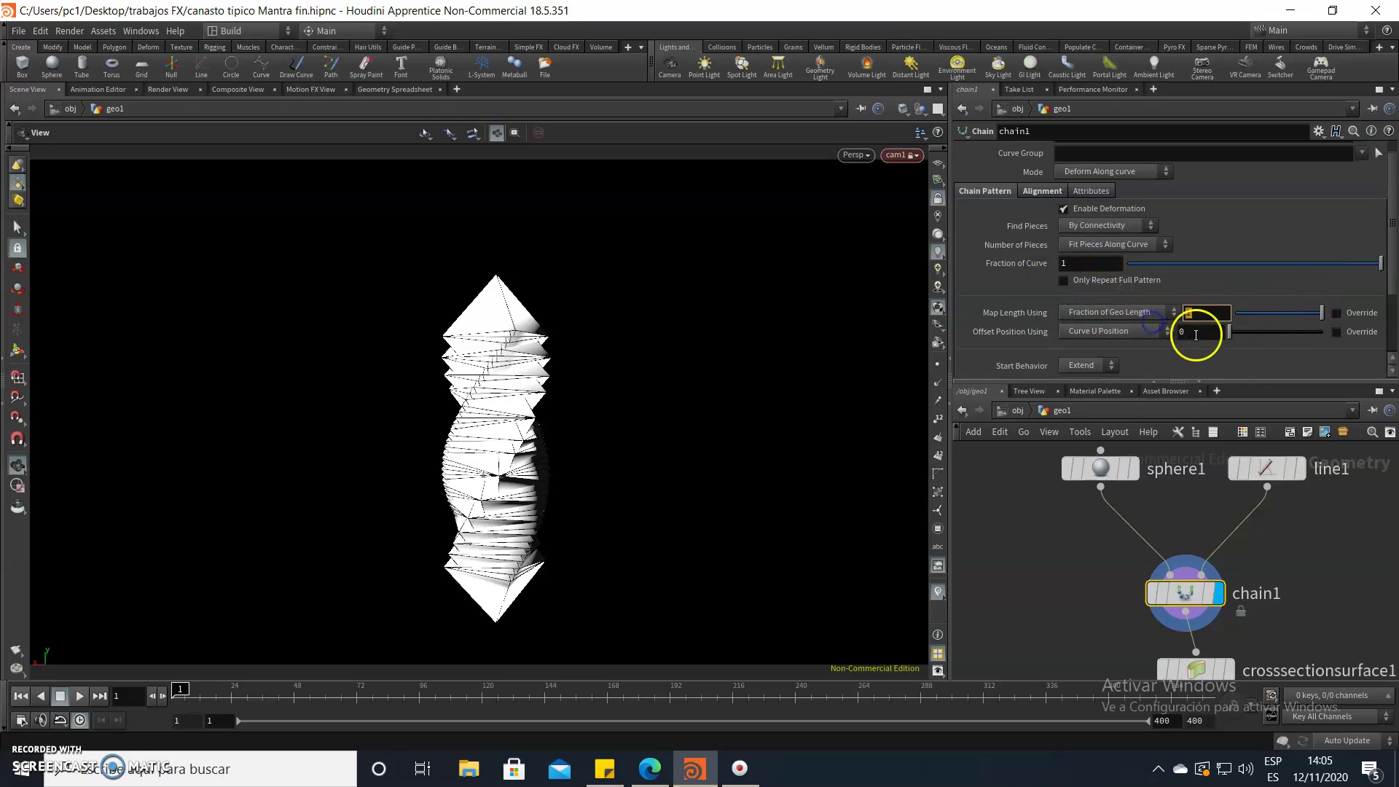
scroll(1222, 354, "down", 3)
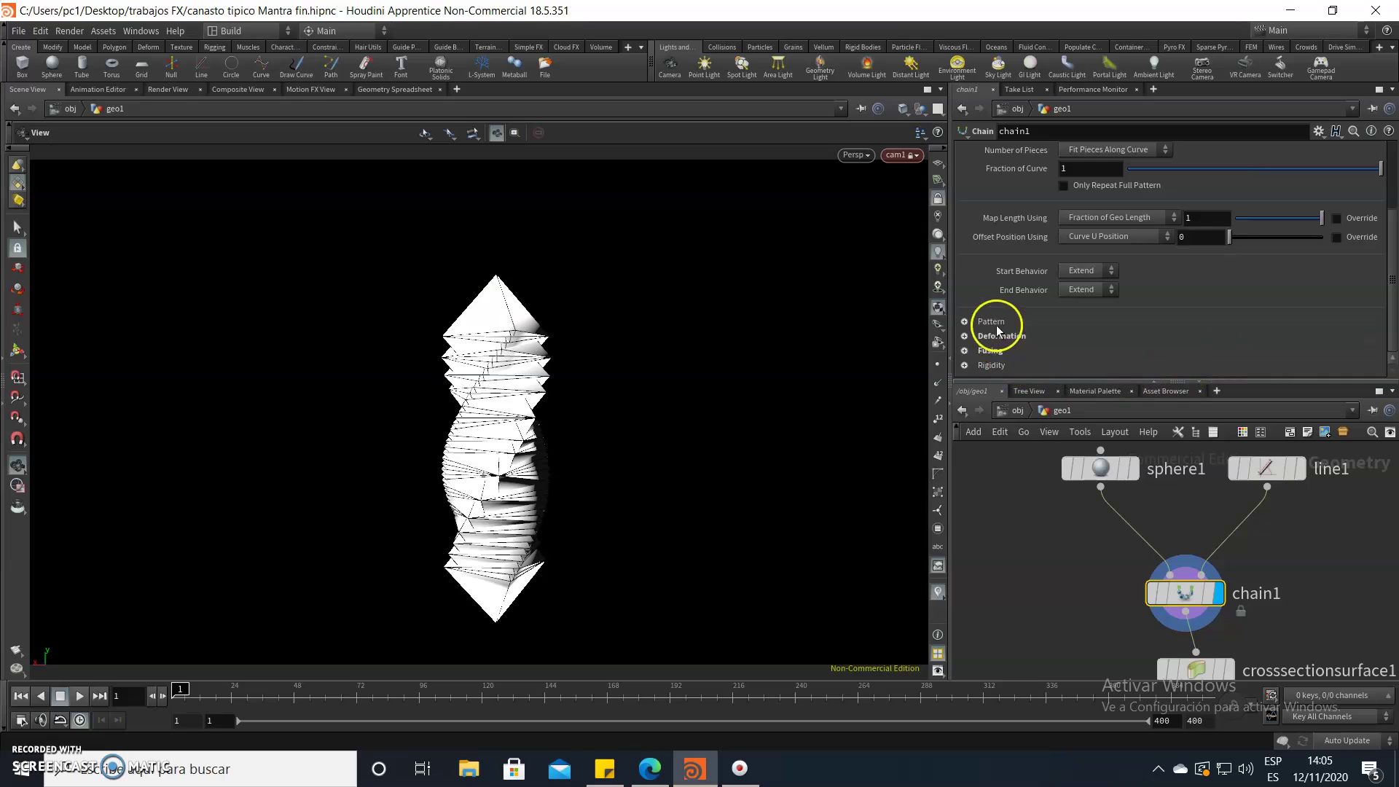
left_click(964, 321)
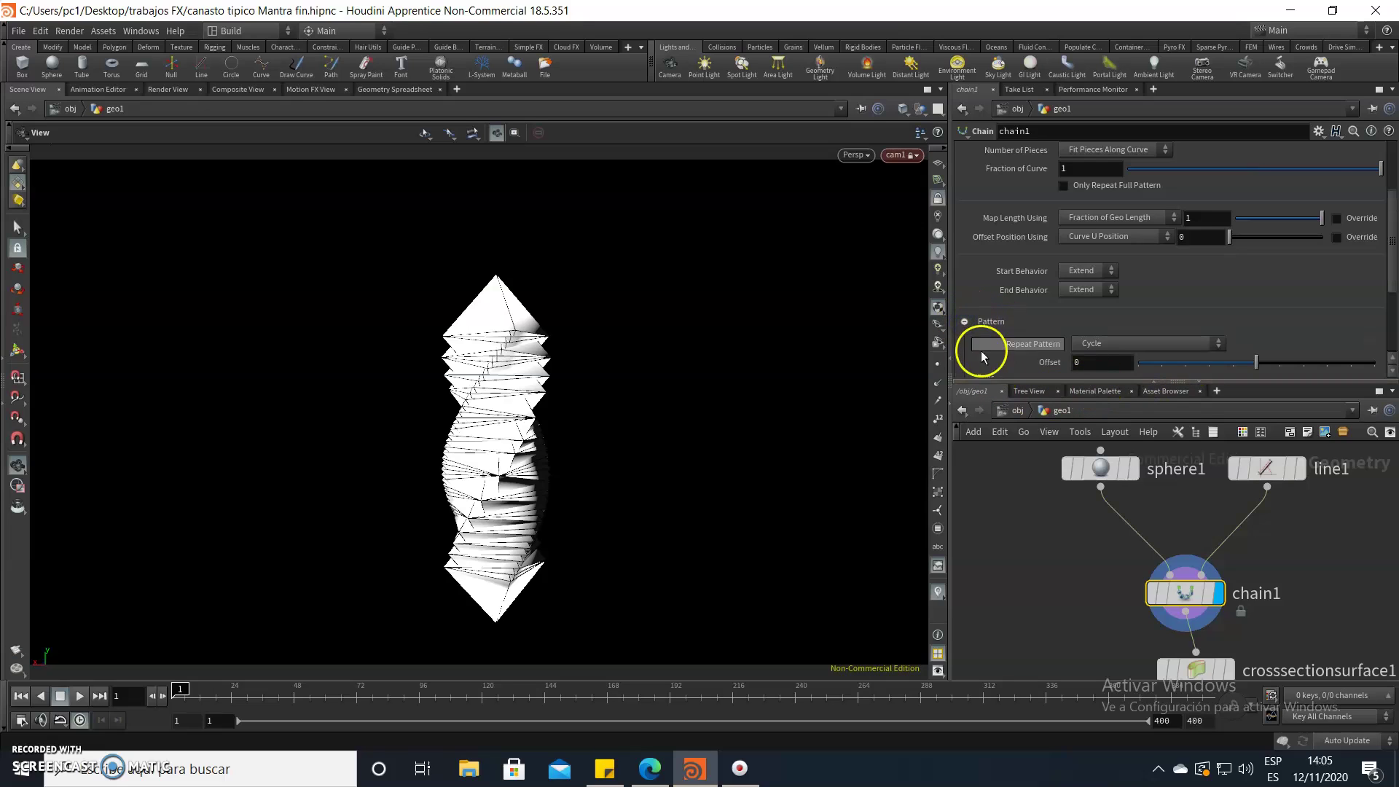
scroll(977, 356, "down", 2)
scroll(969, 359, "down", 2)
left_click(965, 337)
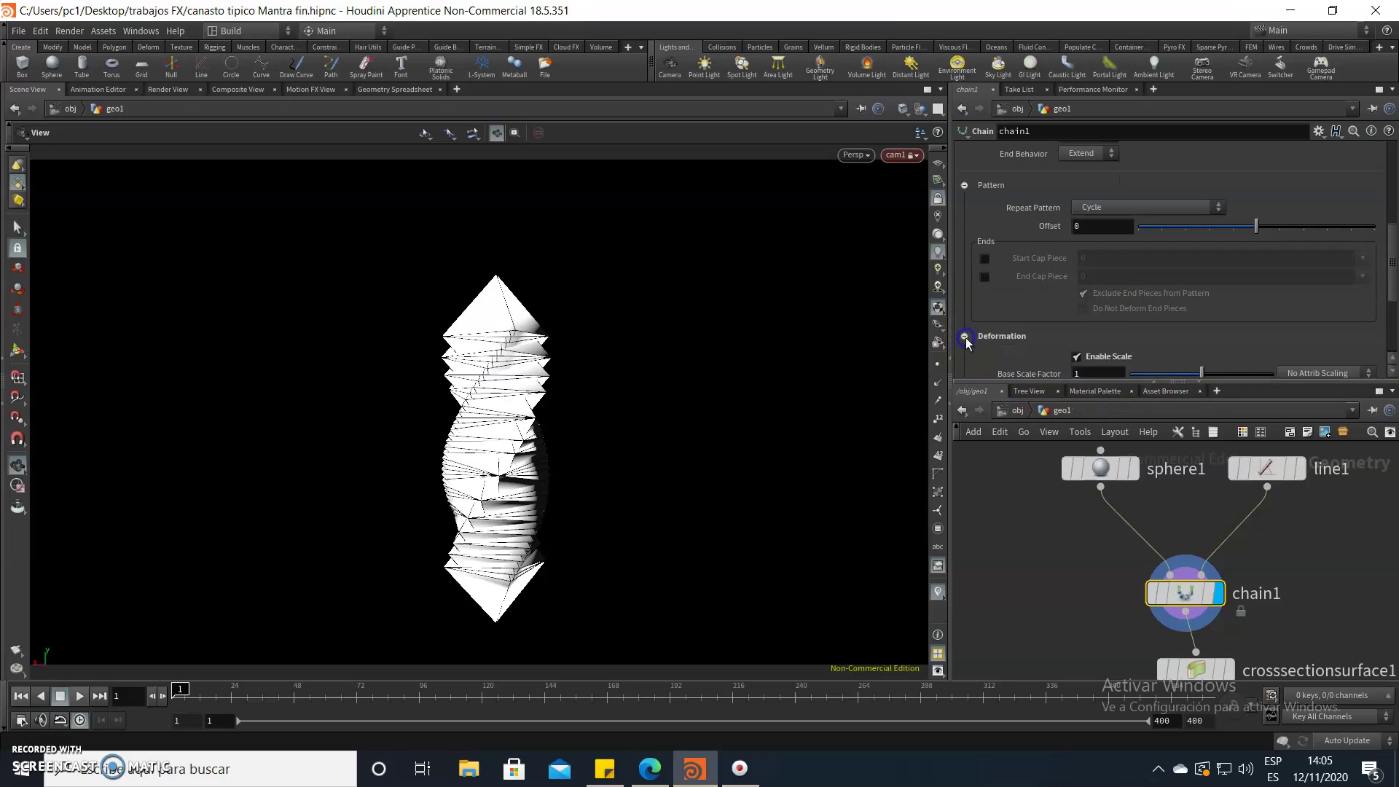
scroll(977, 357, "down", 2)
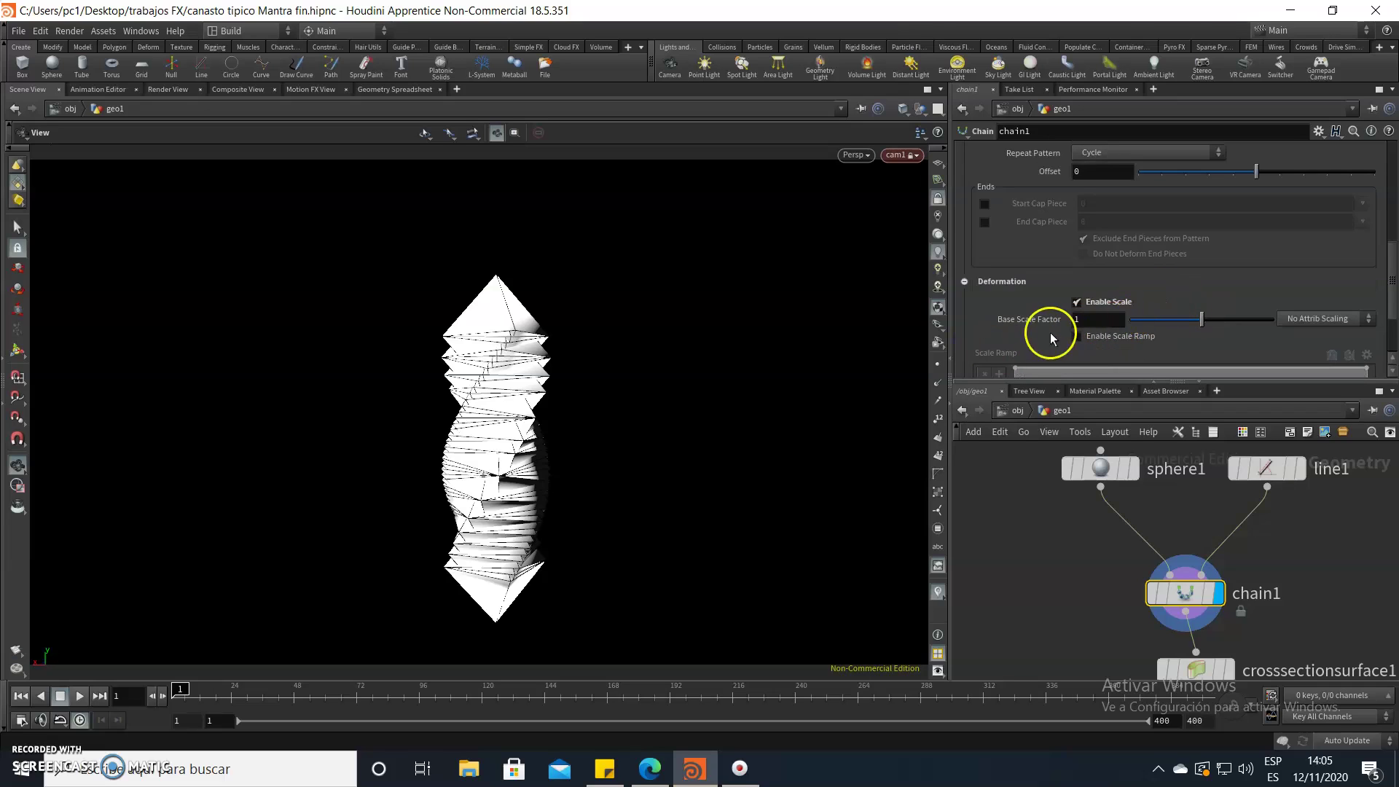
scroll(978, 357, "down", 3)
left_click(969, 351)
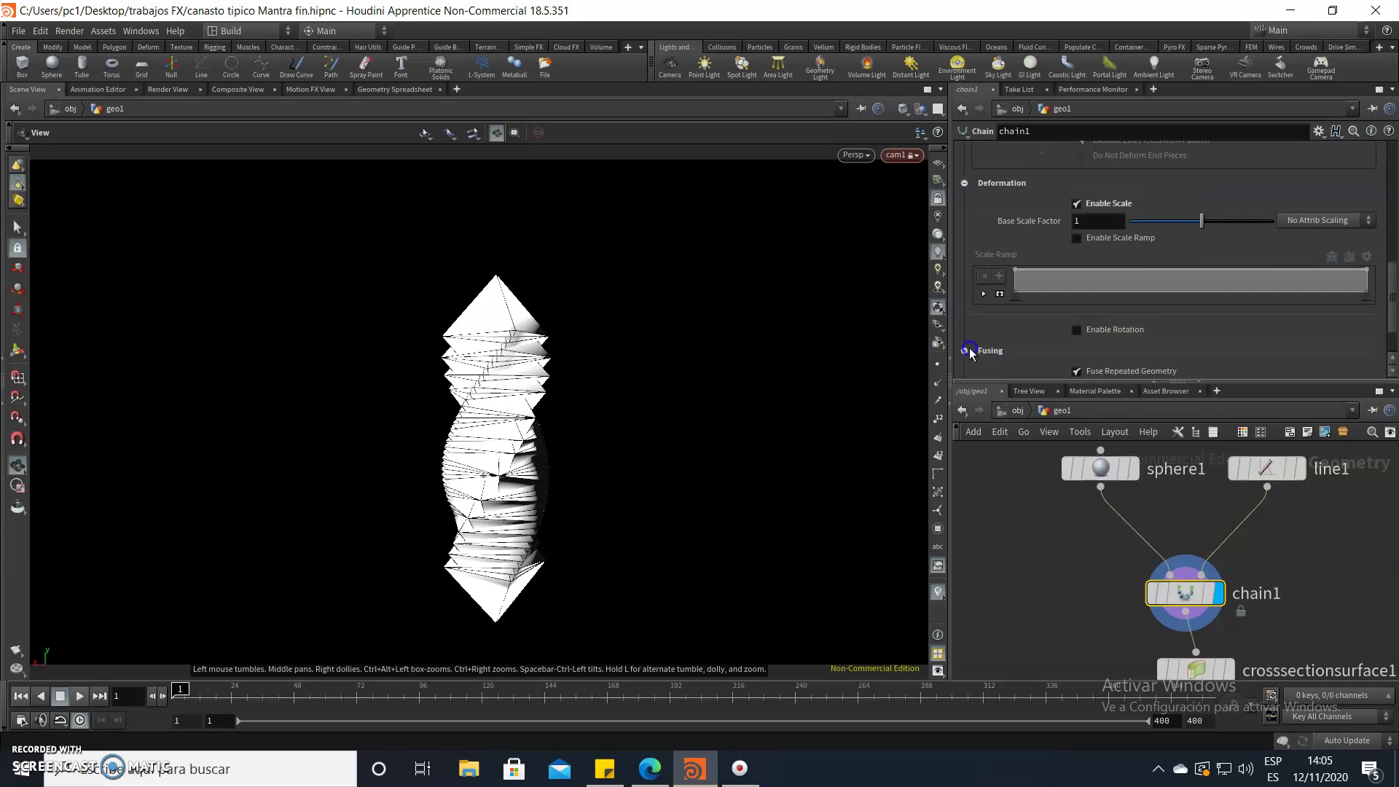
scroll(991, 346, "down", 2)
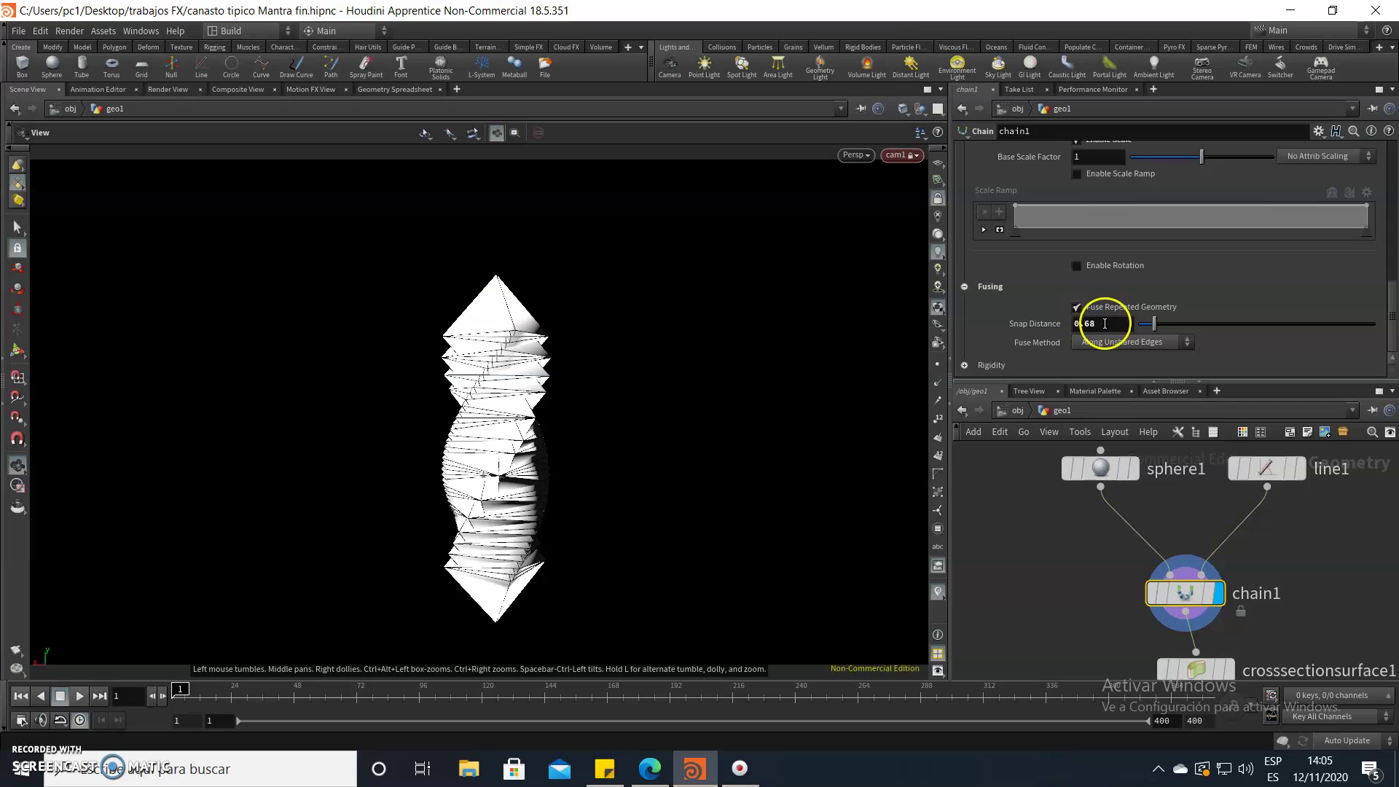
left_click_drag(1105, 323, 1062, 336)
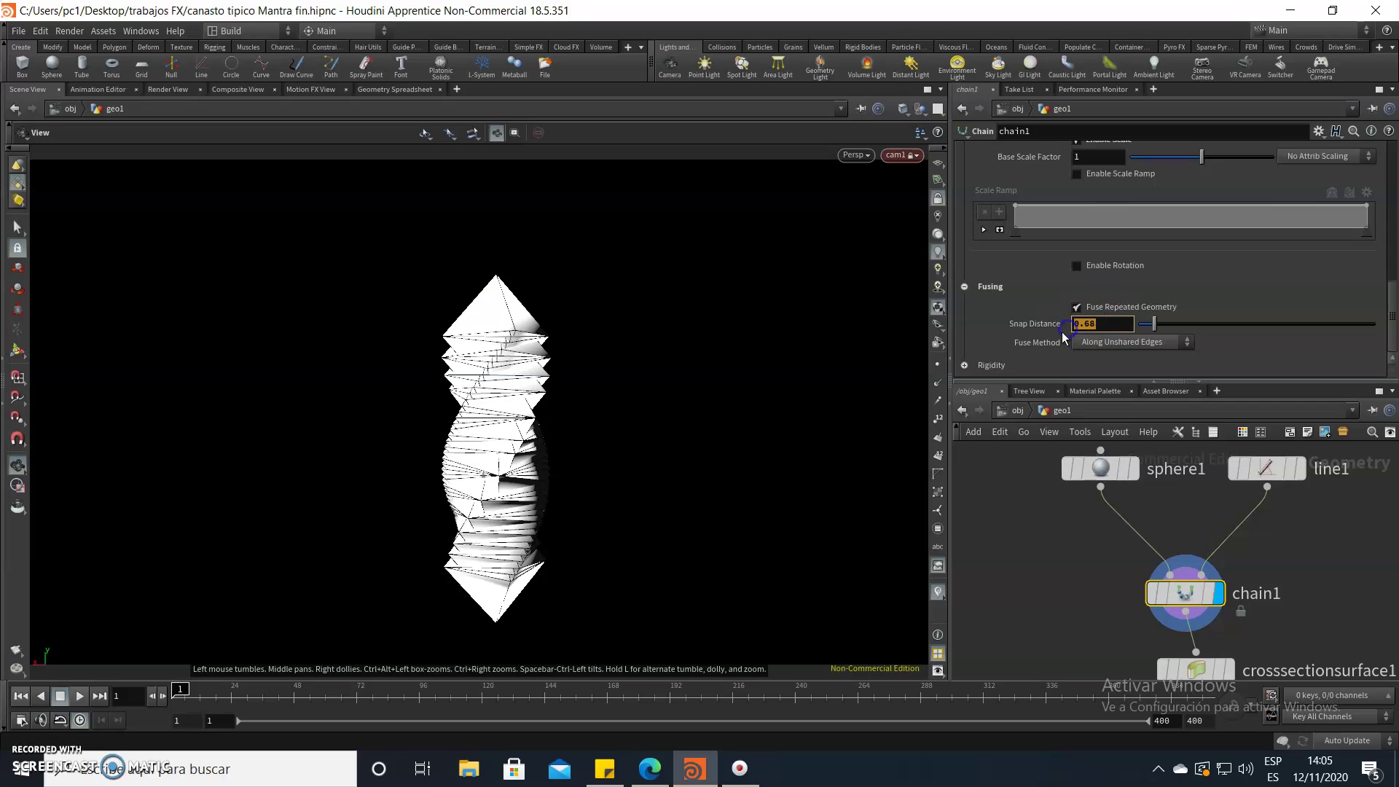
Glance at Rigidity, then fold all four folders and scroll back to Chain Pattern.
left_click(965, 365)
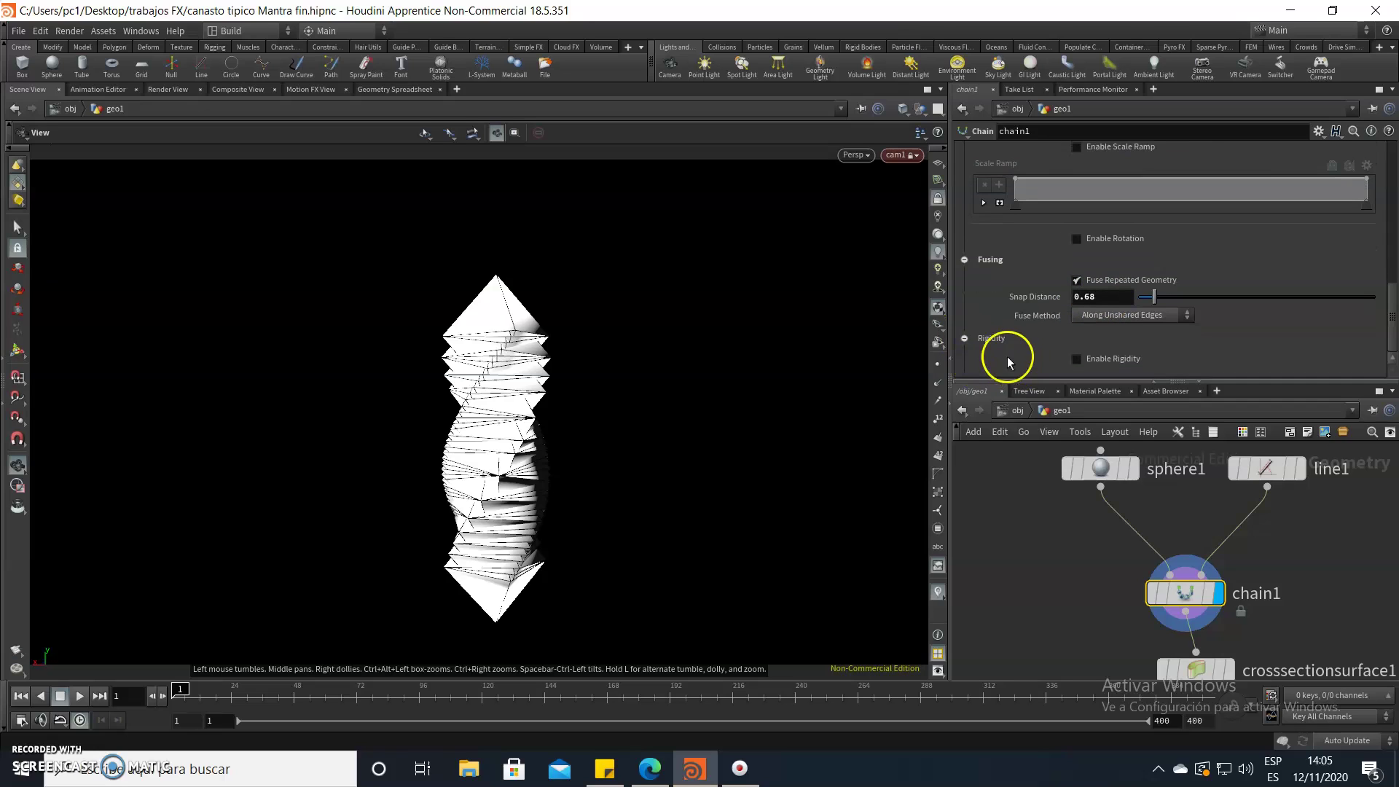
left_click(965, 339)
left_click(967, 291)
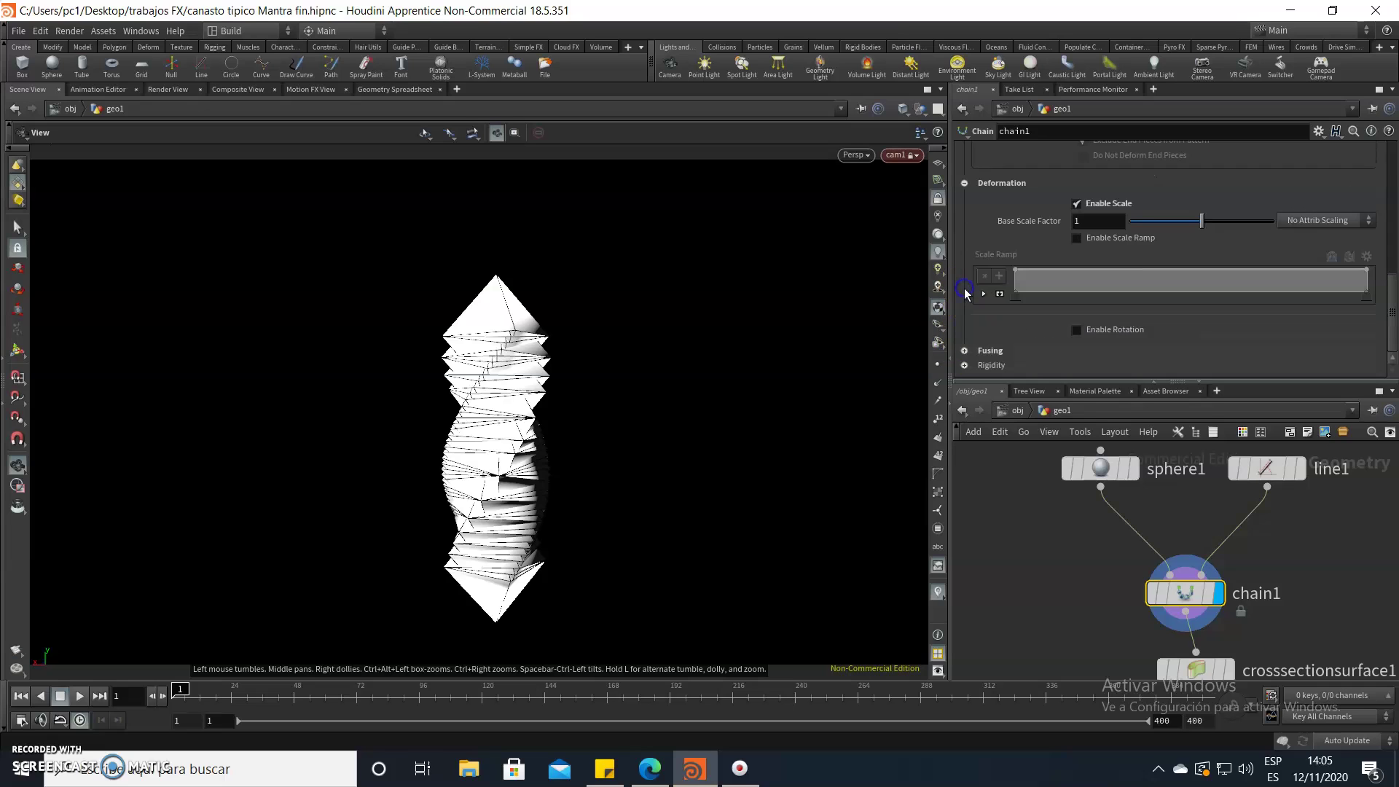
left_click(967, 184)
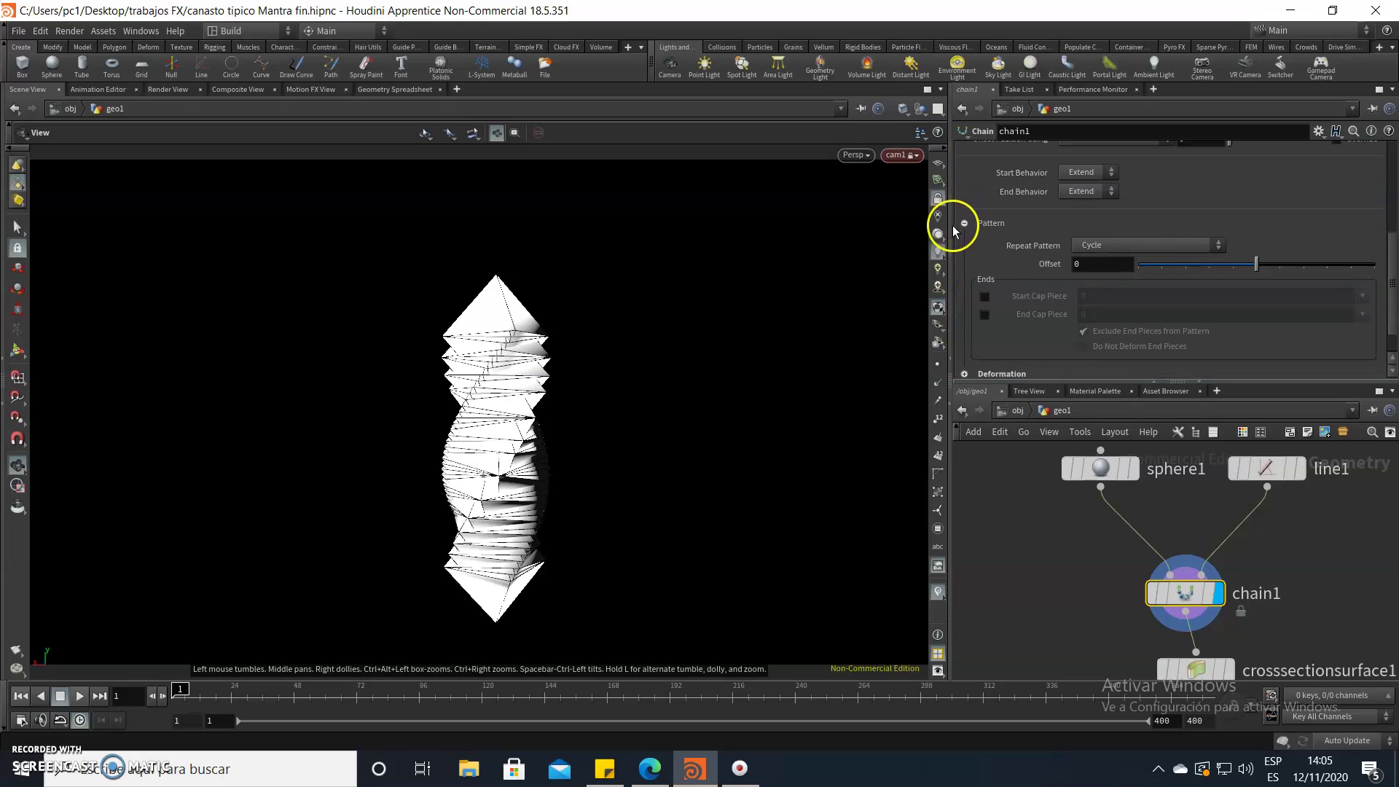
left_click(965, 224)
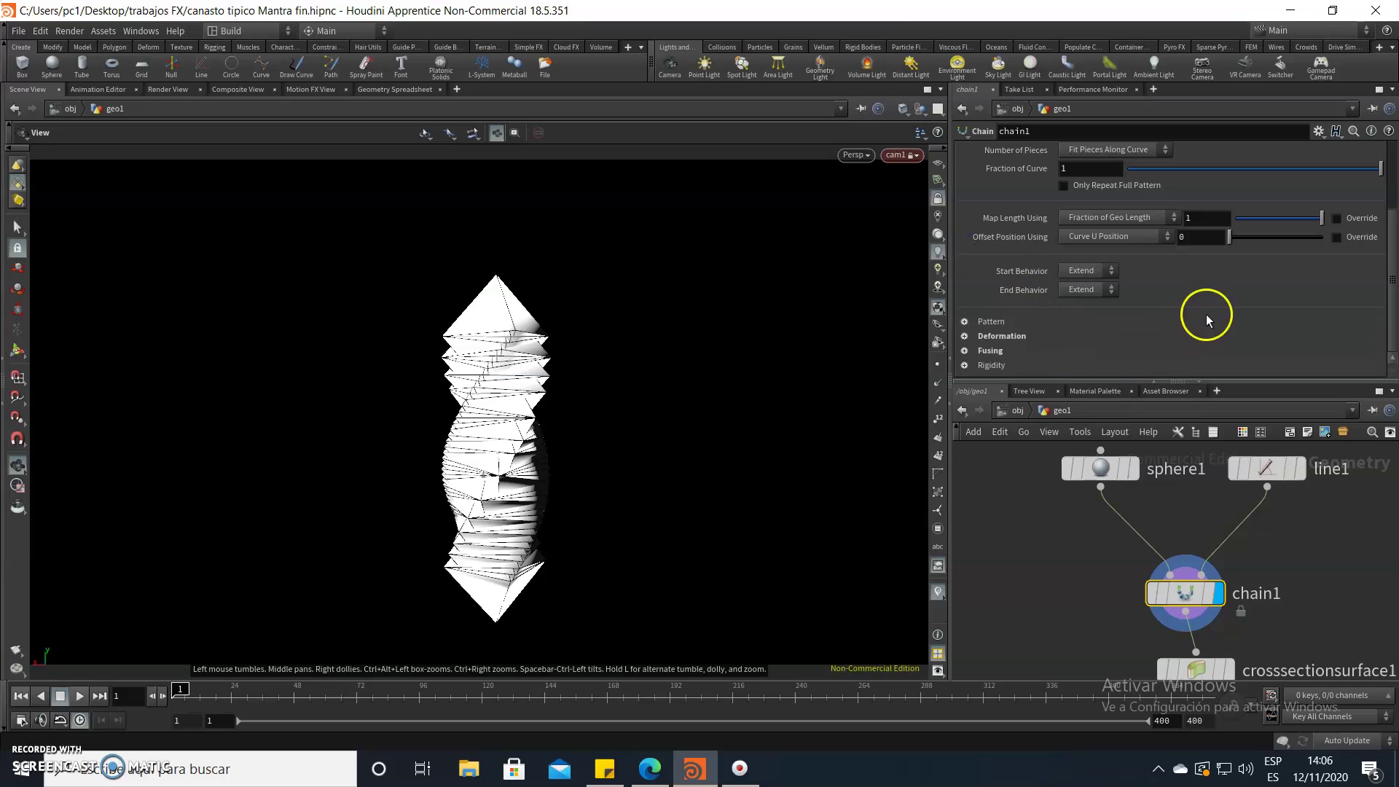
scroll(1207, 325, "up", 2)
scroll(1209, 337, "up", 2)
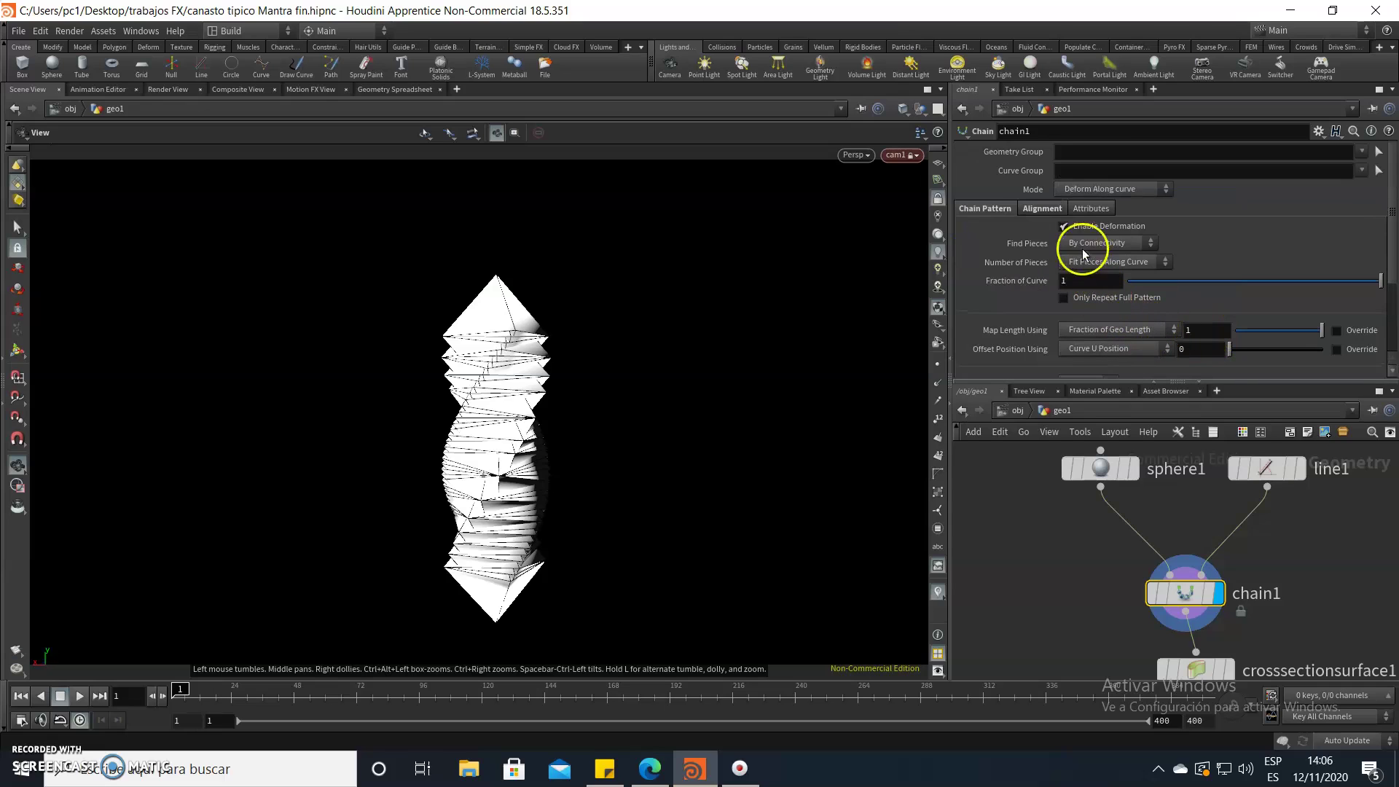
Review chain1's Alignment tab: Piece Spacing and Piece Rotation values.
left_click(1043, 209)
left_click(1129, 328)
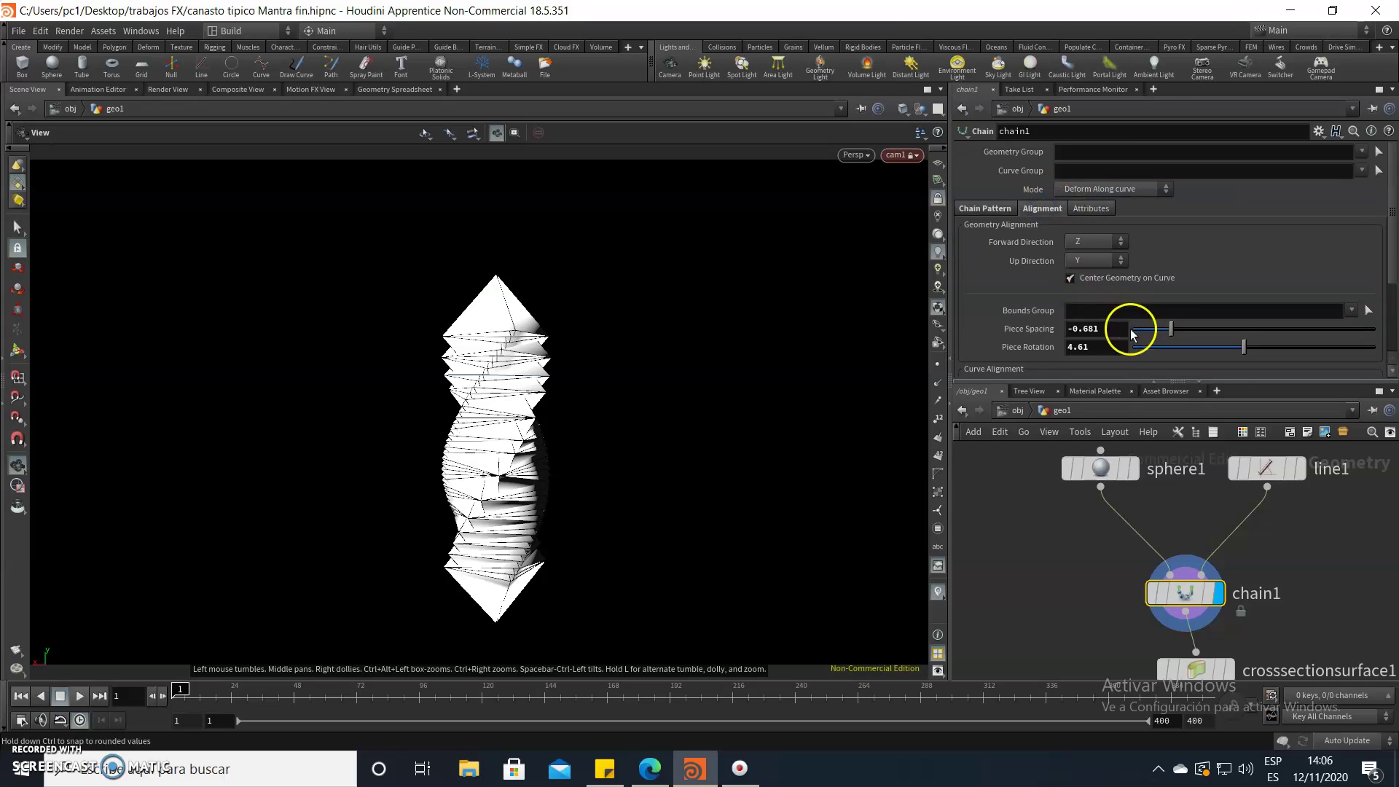
left_click(1094, 346)
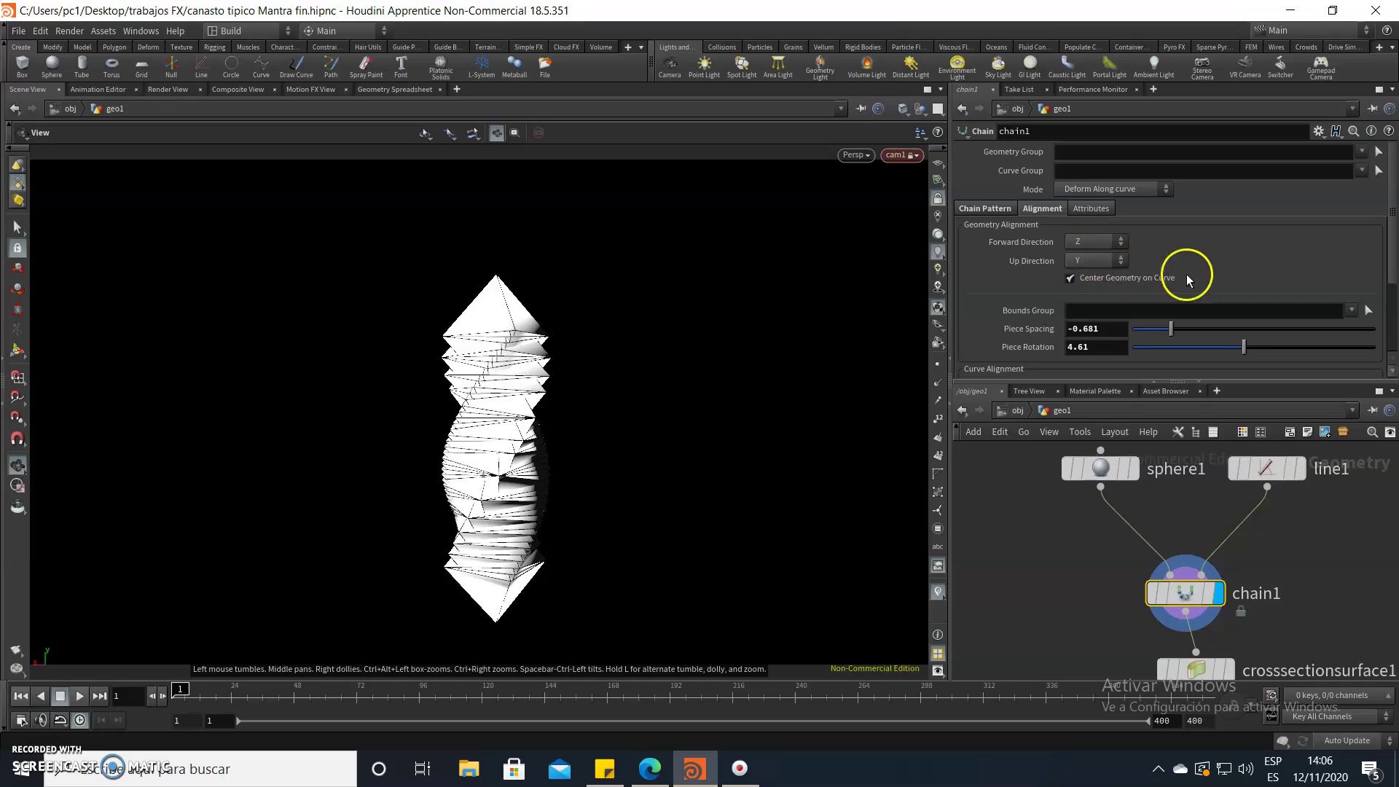
scroll(1167, 307, "down", 3)
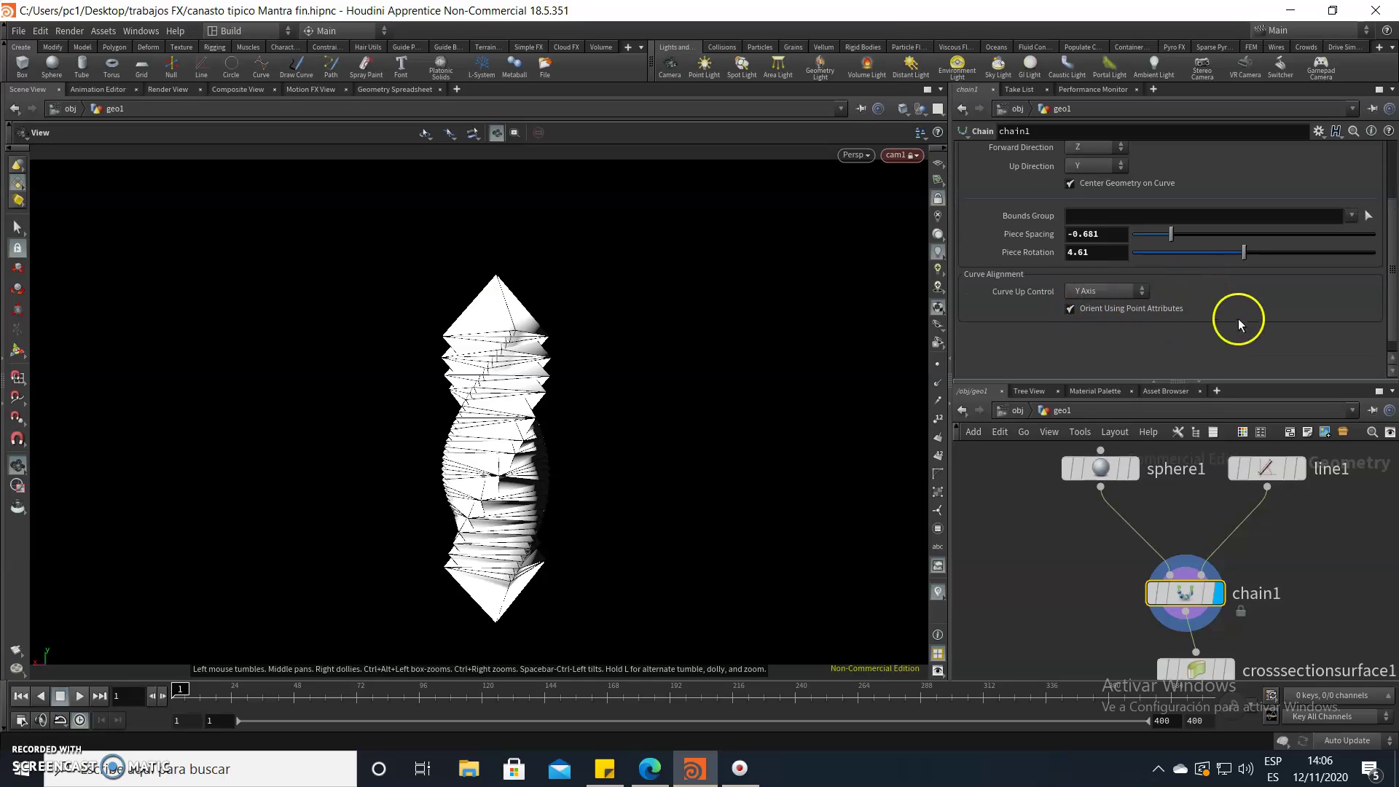
left_click_drag(1393, 306, 1392, 211)
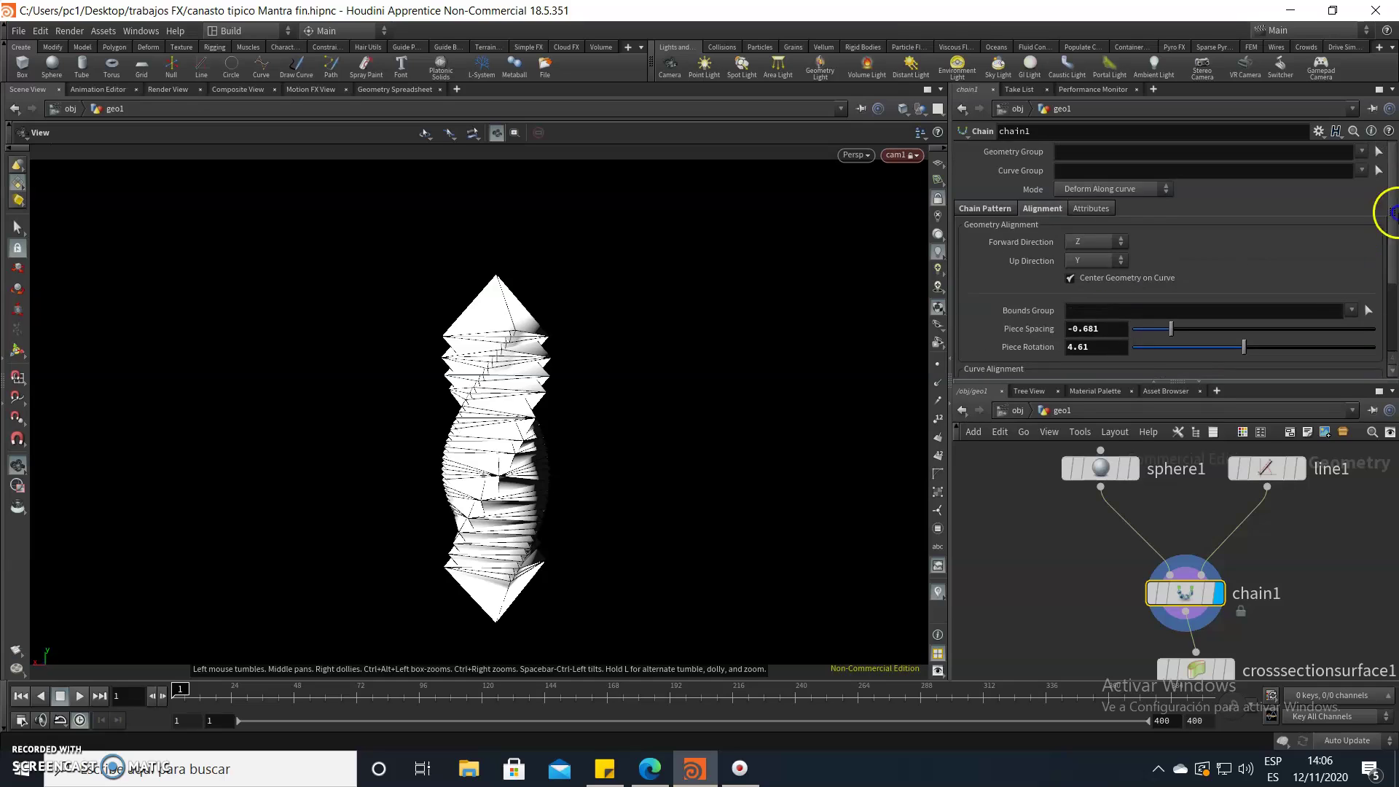
Display crosssectionsurface1 and show its parameters.
middle_click_drag(1181, 539, 1150, 471)
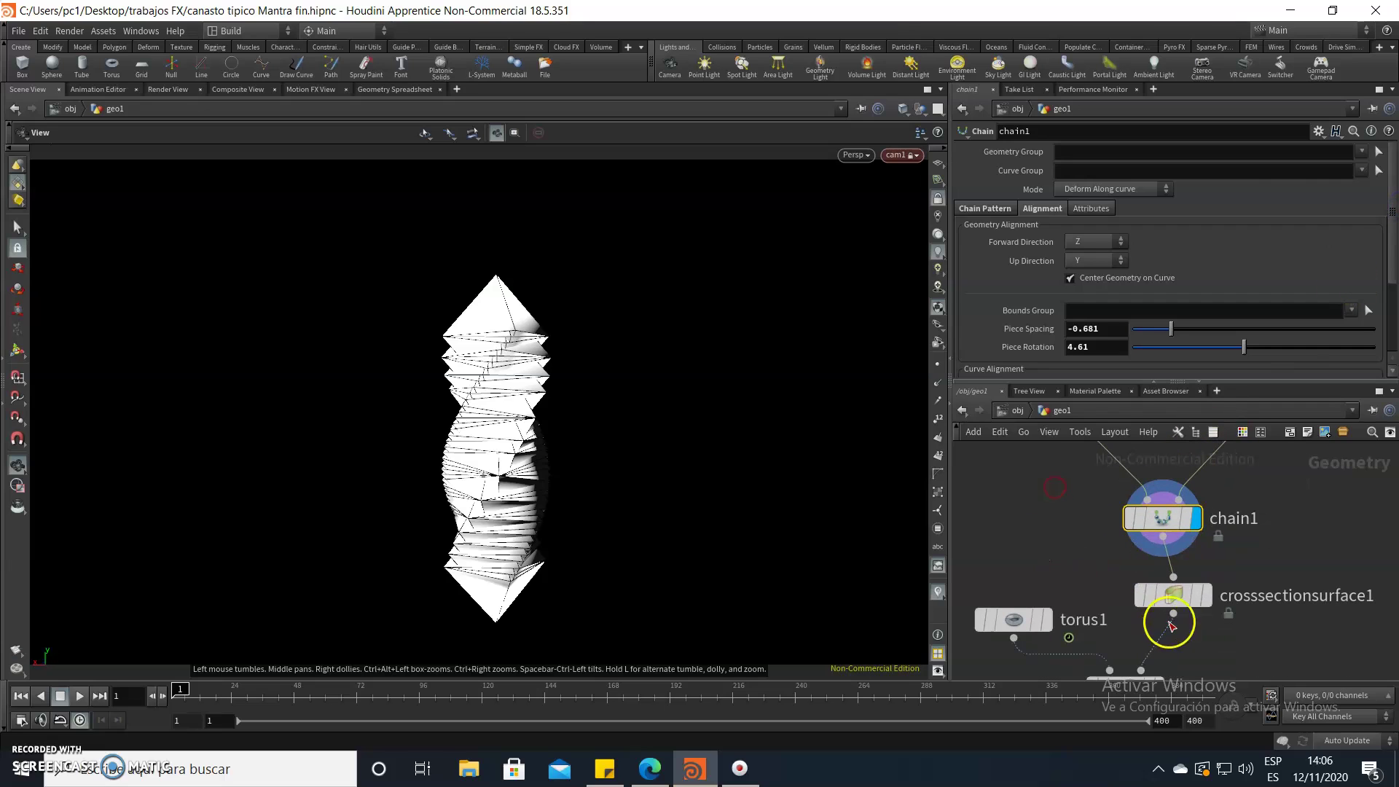
left_click(1210, 606)
left_click(1175, 597)
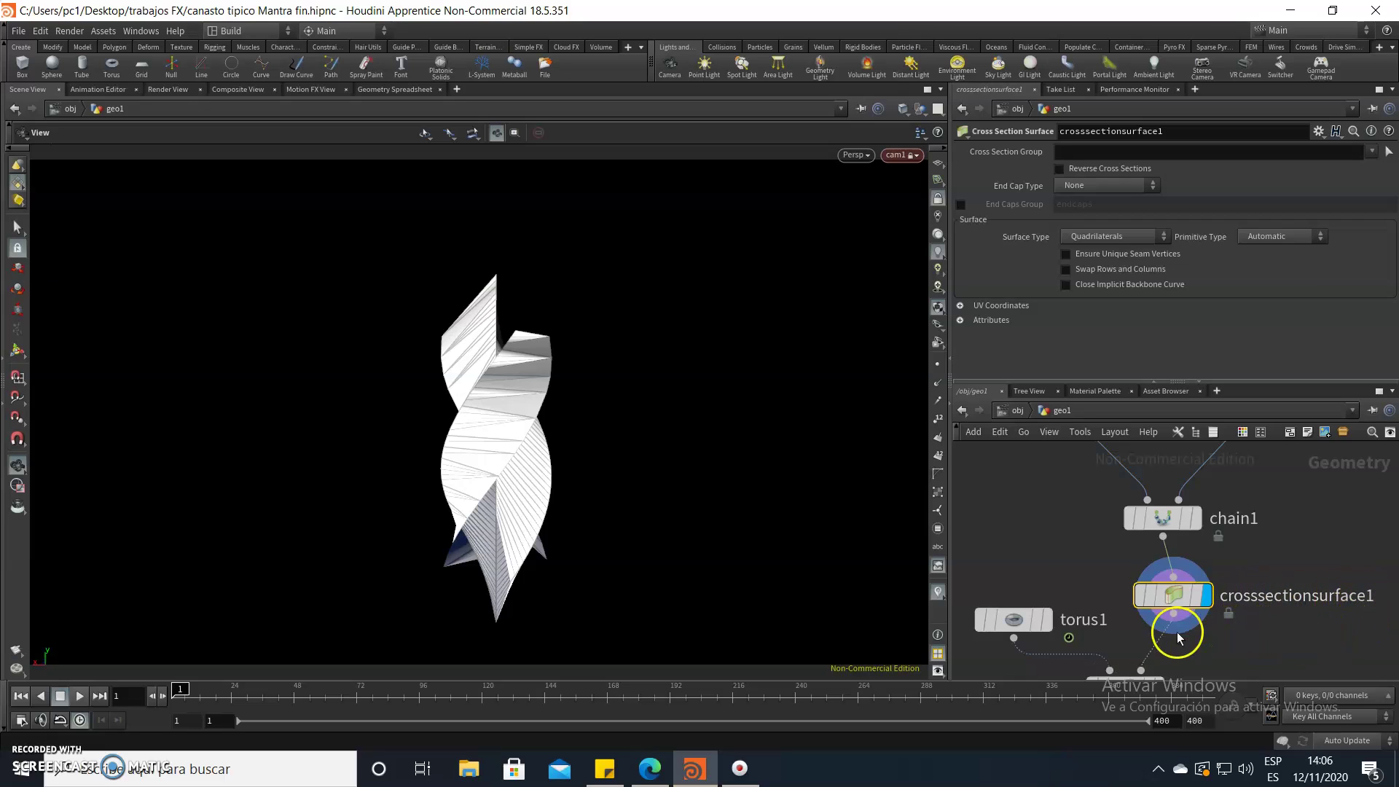
Make torus1 the displayed node and show its radius 1/0.5, scale 0.001 settings.
mouse_move(1091, 587)
middle_mouse_down()
mouse_move(1075, 532)
mouse_move(1133, 473)
middle_mouse_up()
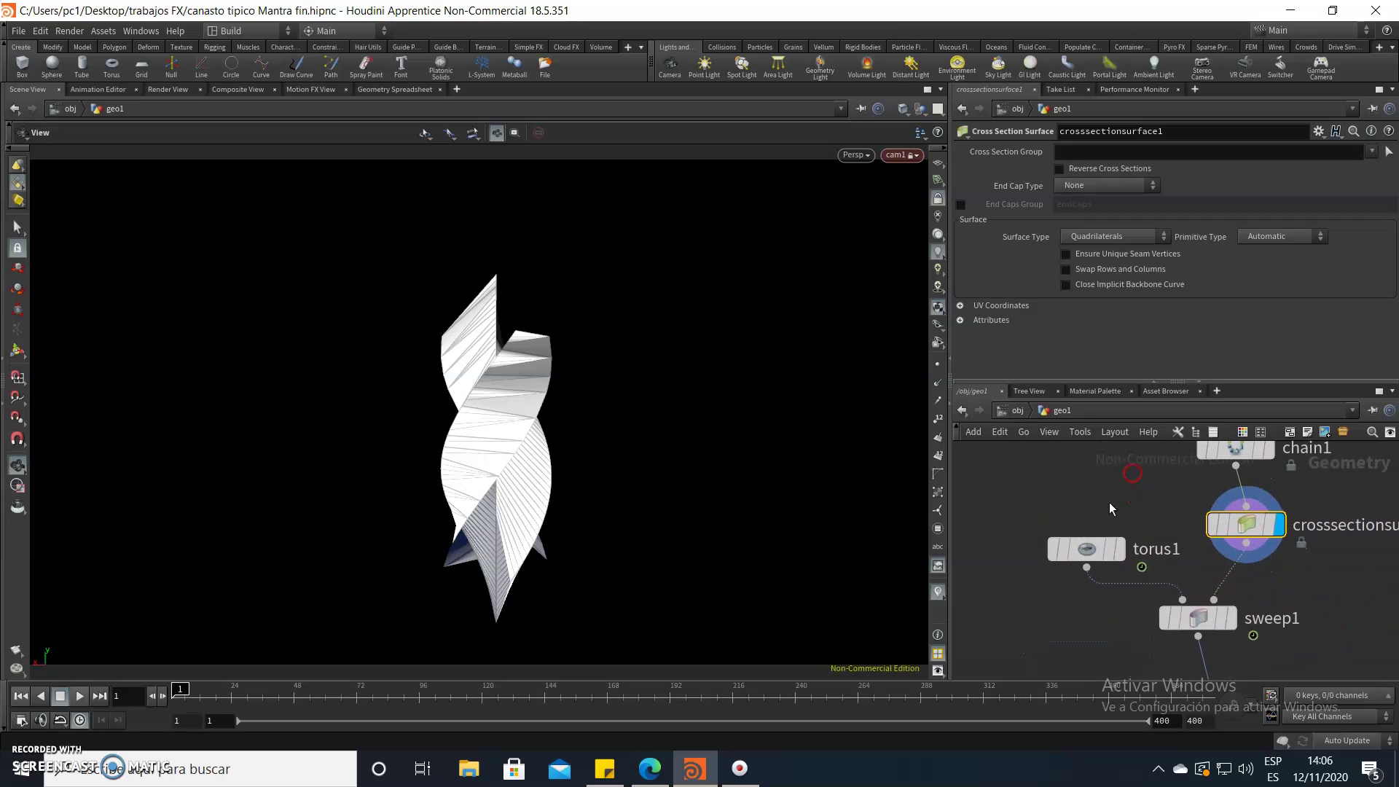
left_click(1122, 557)
left_click(1090, 551)
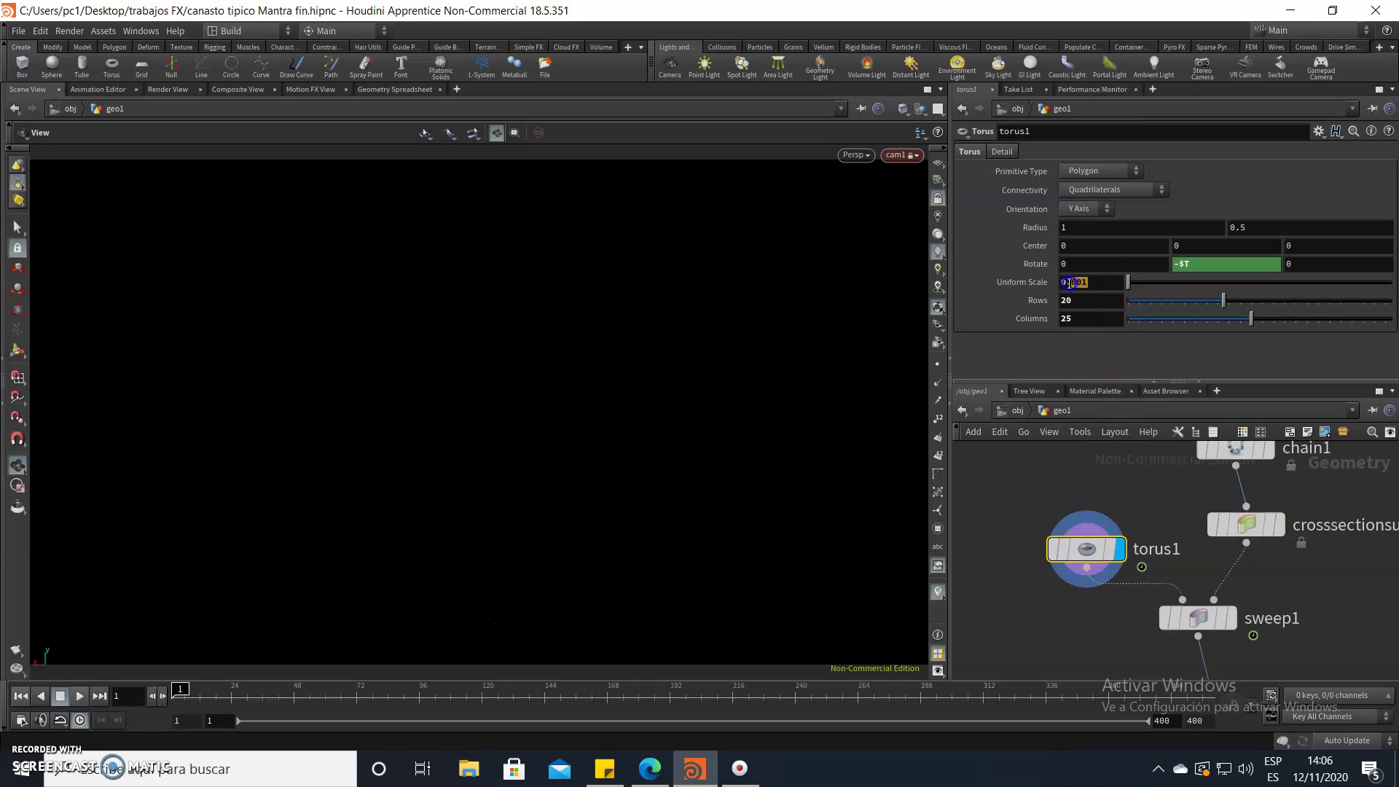
Confirm torus1's 0.001 uniform scale and toggle Rotate to read its -$T expression.
left_click(1079, 307)
left_click(1190, 269)
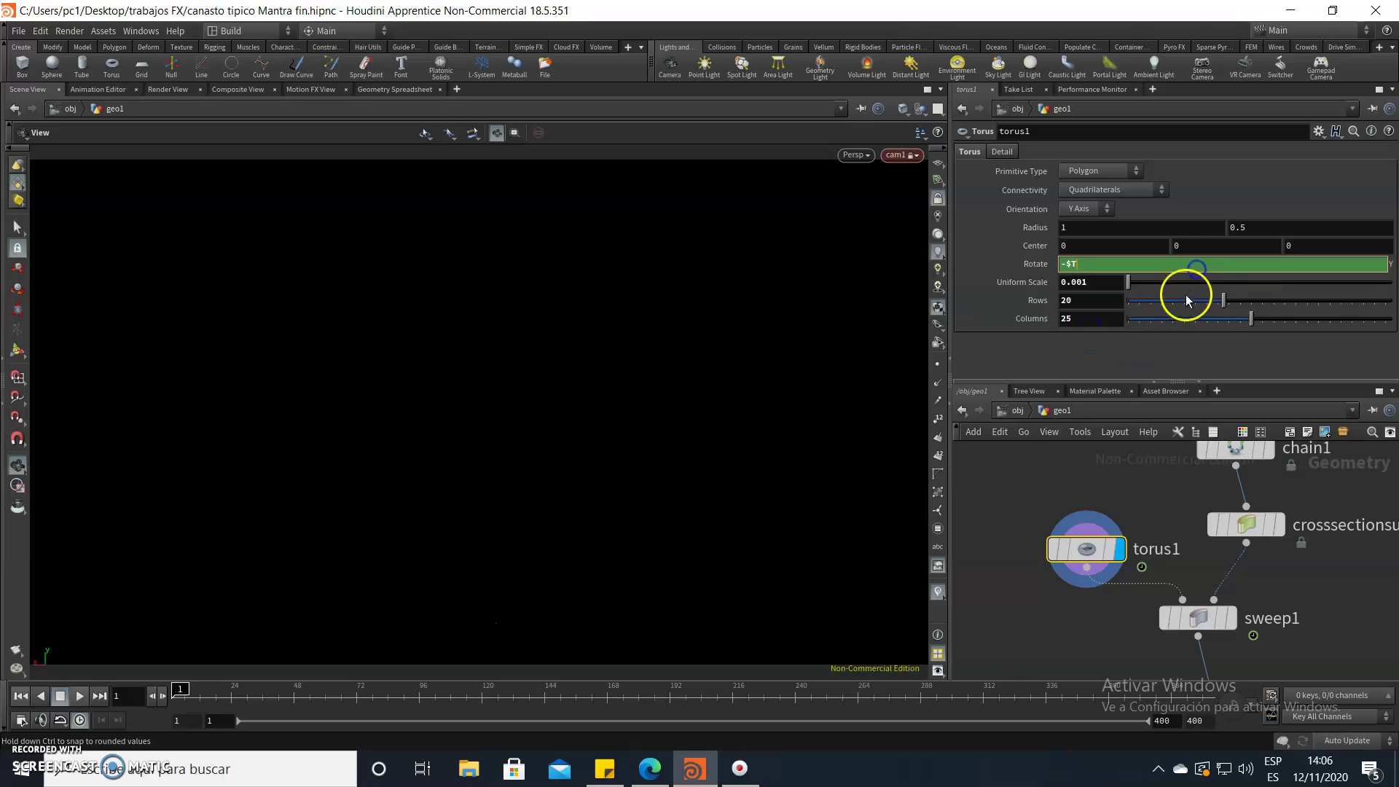
left_click(1038, 281)
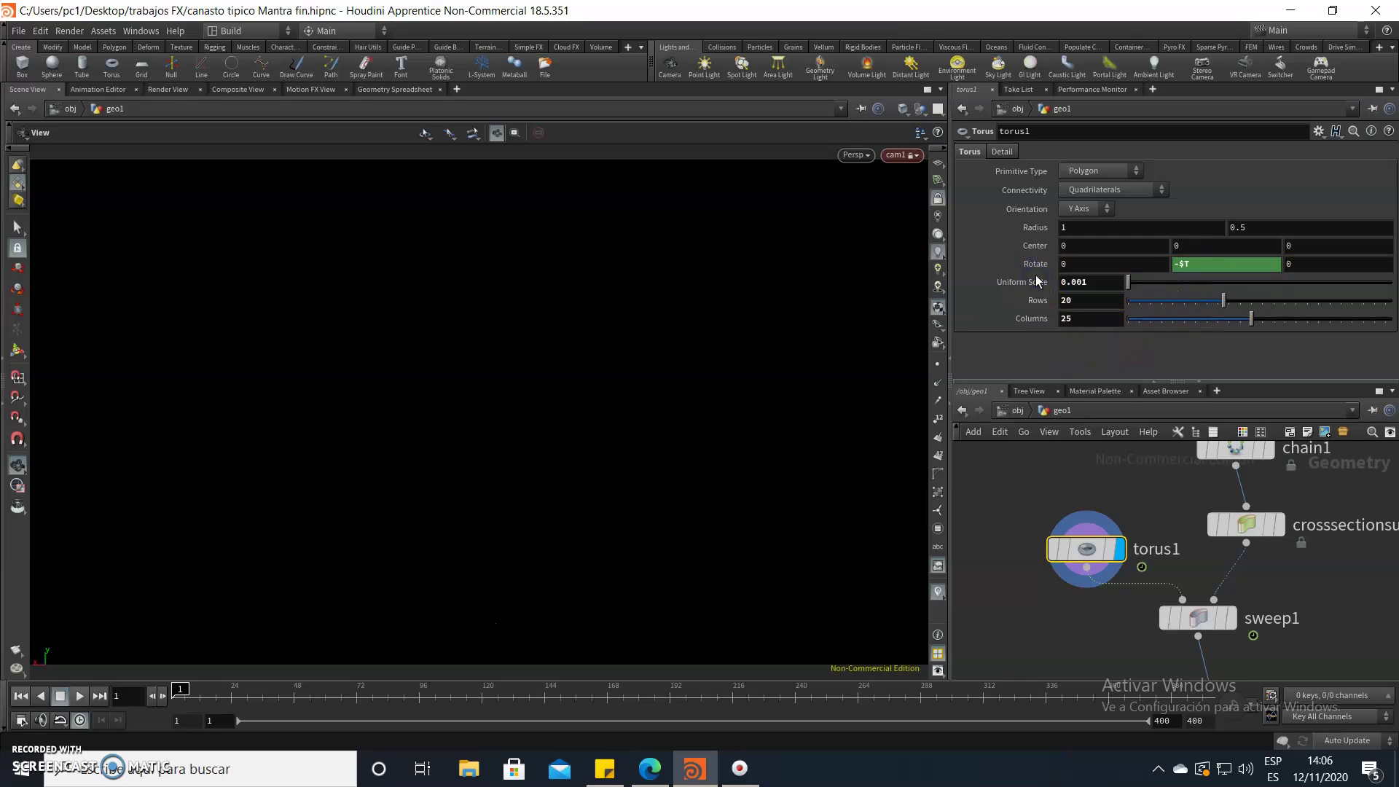
left_click(1038, 268)
left_click(1037, 269)
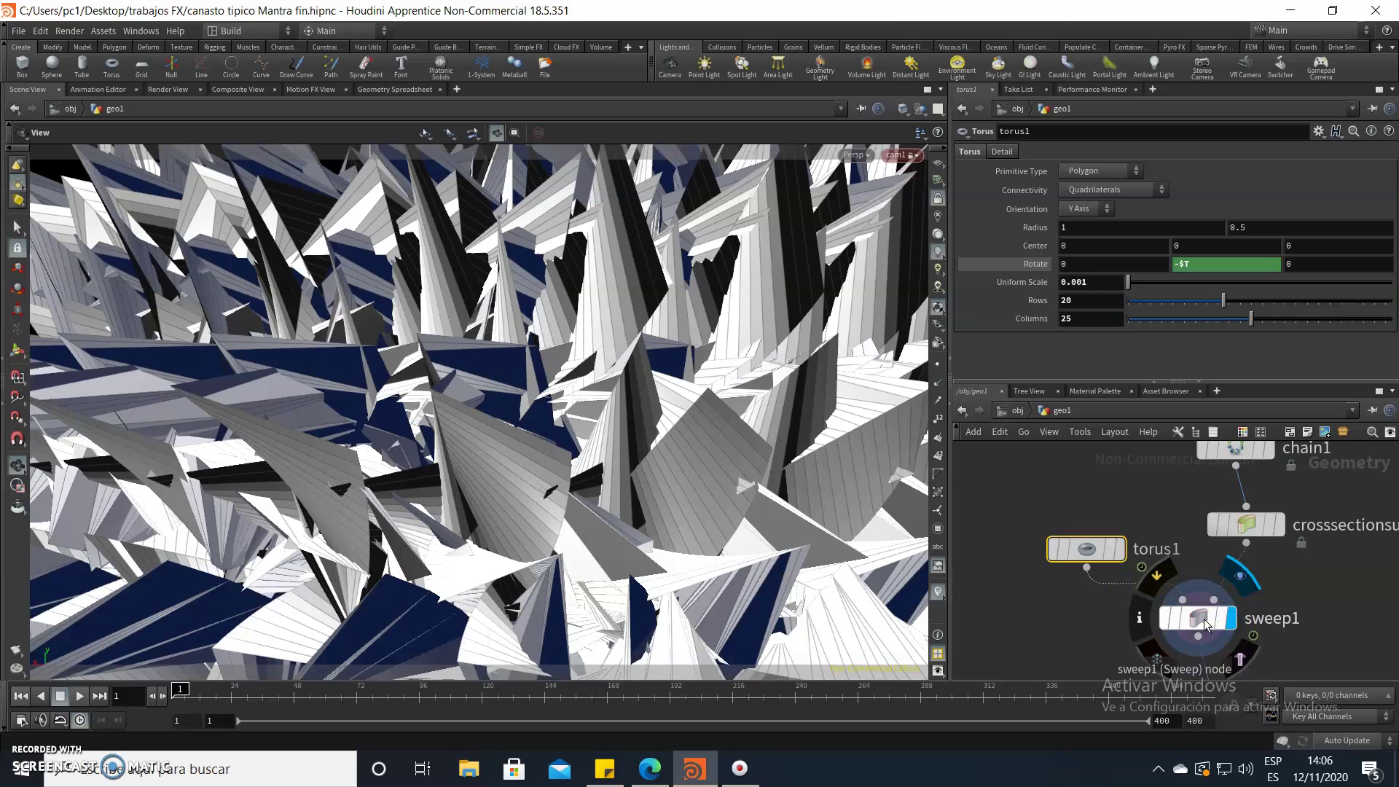
Orbit and zoom out to frame the whole spiky basket, then select sweep1.
left_click_drag(447, 399, 457, 375)
scroll(457, 375, "down", 3)
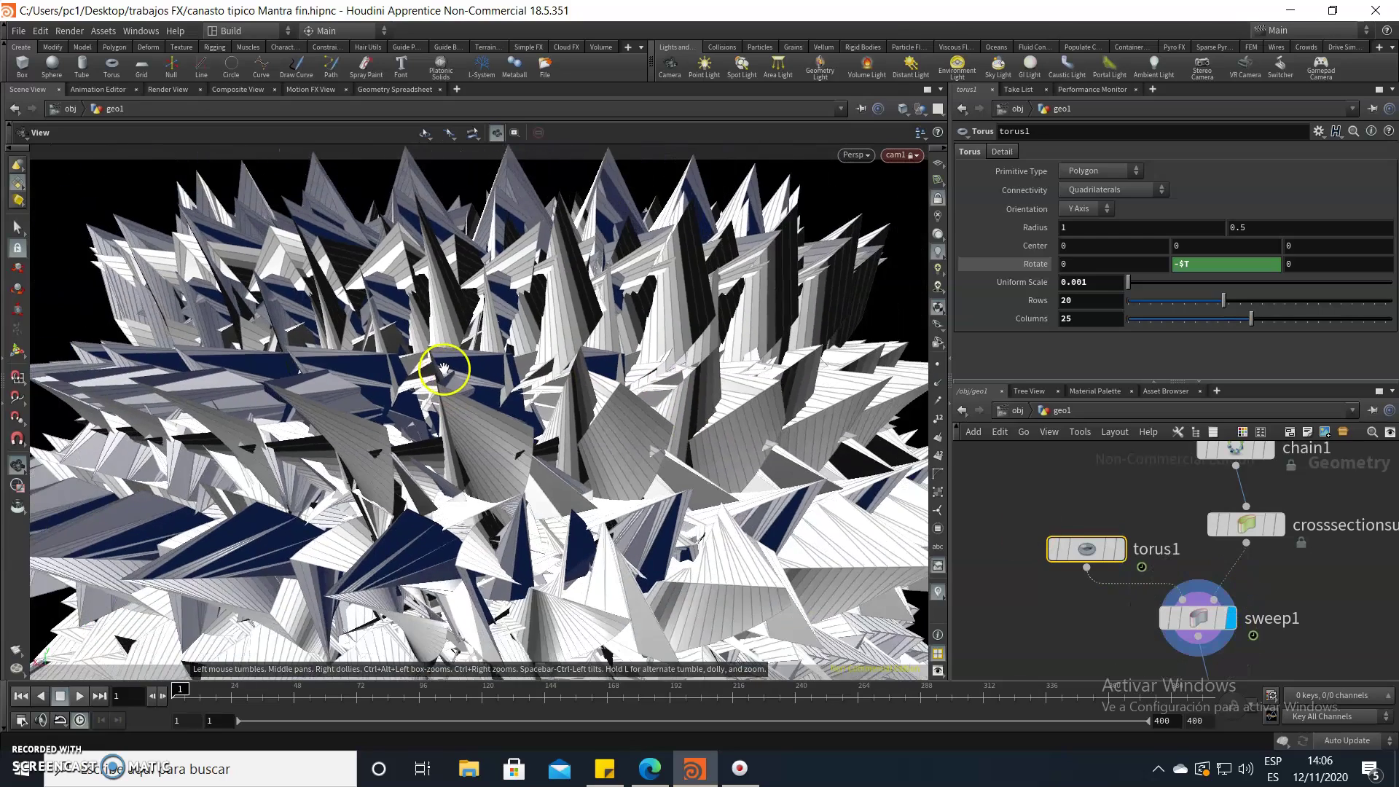
scroll(457, 376, "down", 3)
scroll(457, 376, "down", 2)
scroll(456, 376, "down", 2)
scroll(456, 375, "down", 2)
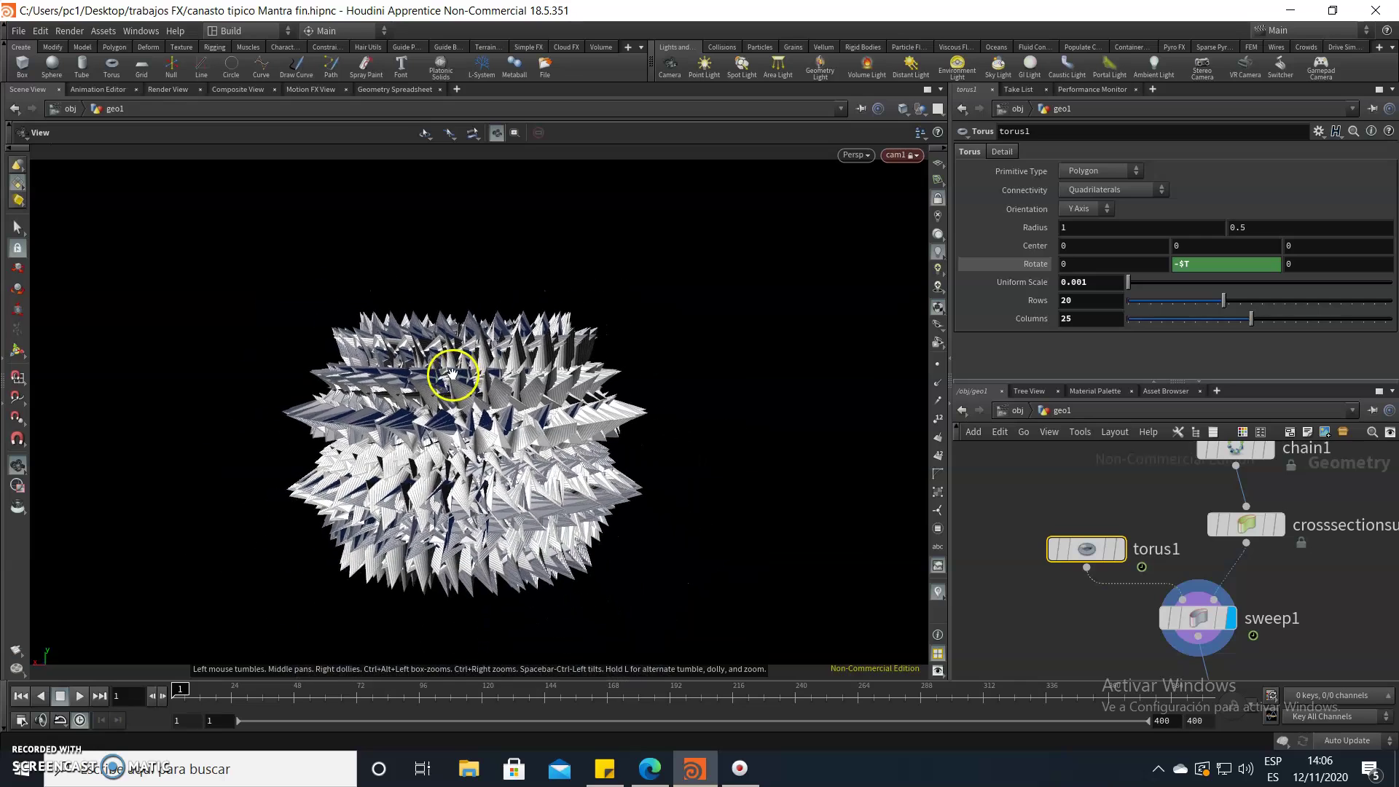
scroll(456, 376, "down", 2)
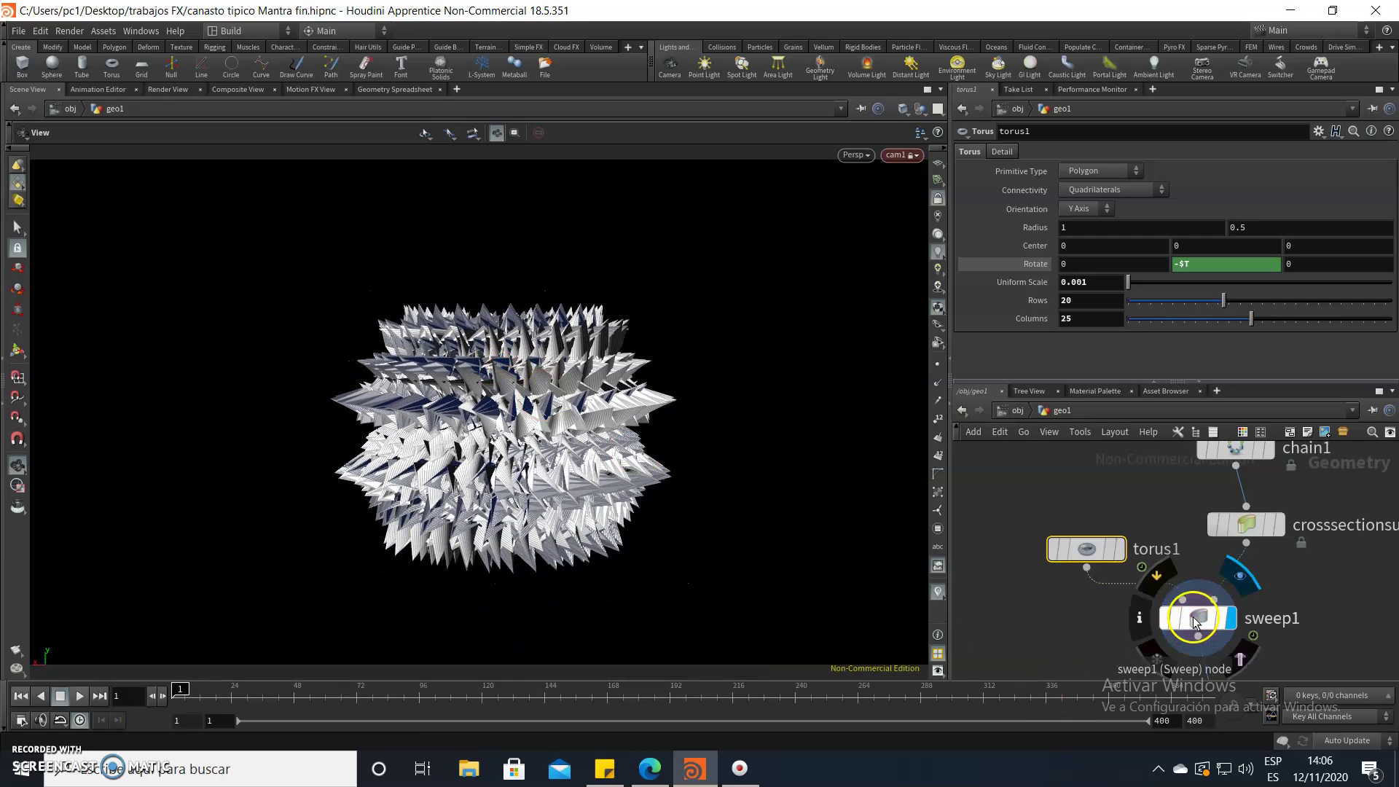
left_click(1178, 646)
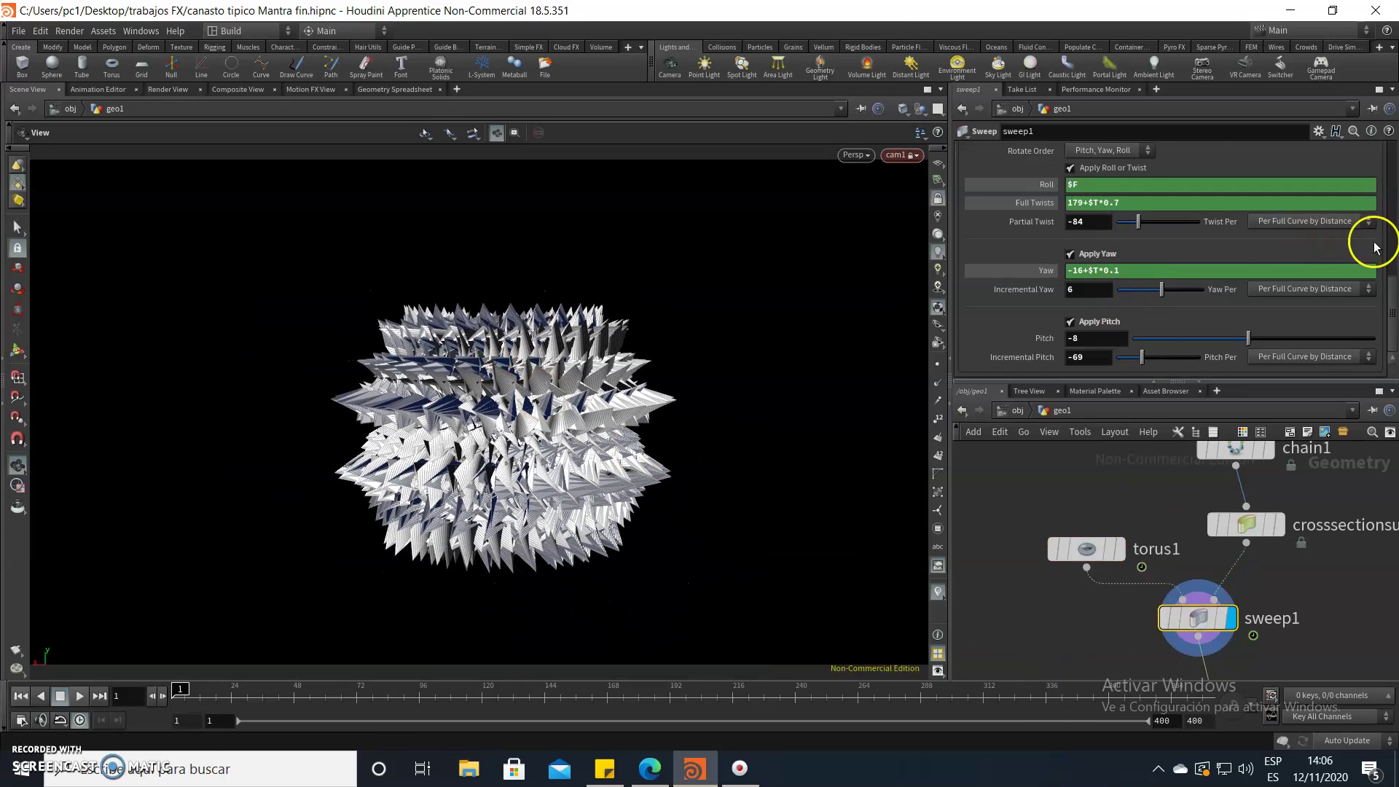
Review sweep1's surface settings: Rows type, 1.25 cross-section scale and Max Stretch.
left_click_drag(1391, 296, 1394, 151)
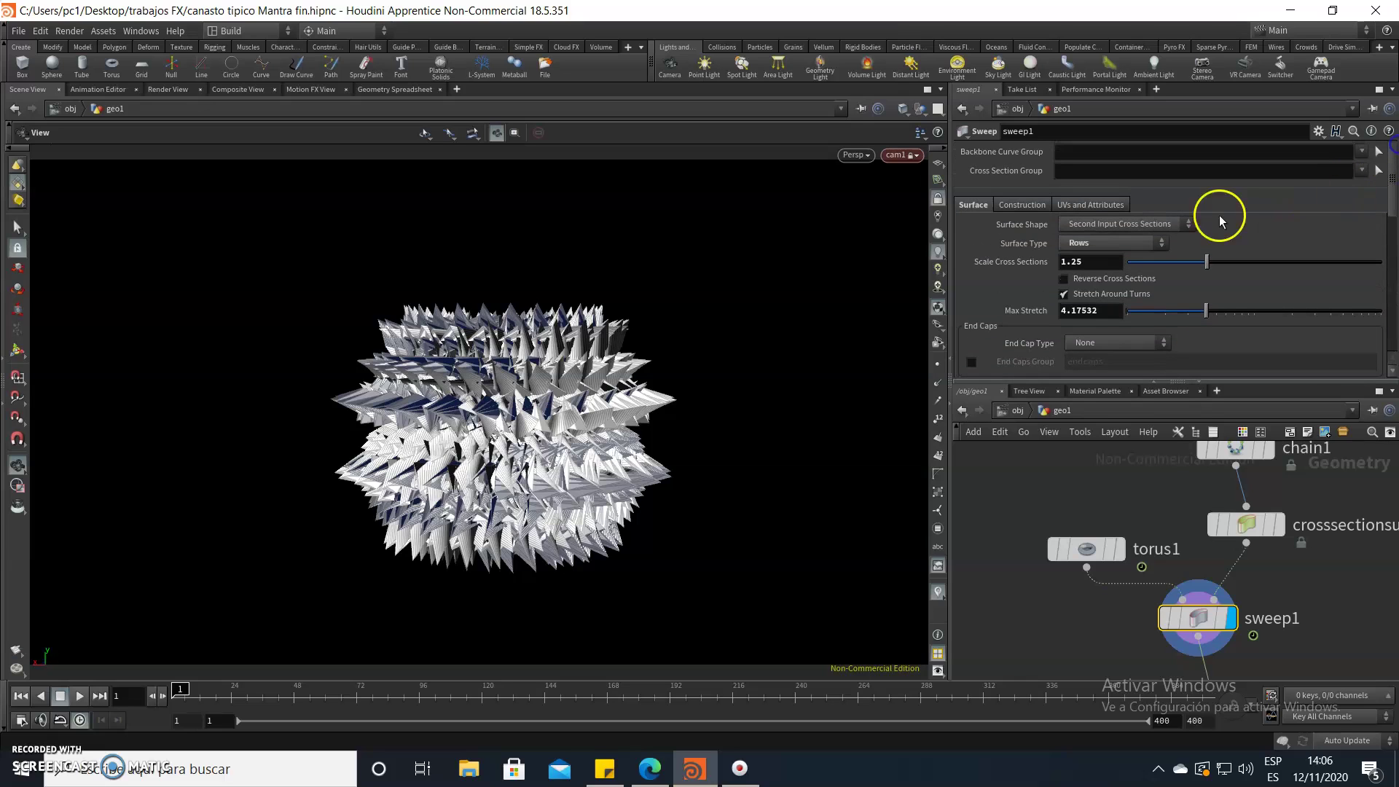
left_click(1086, 244)
left_click(1097, 273)
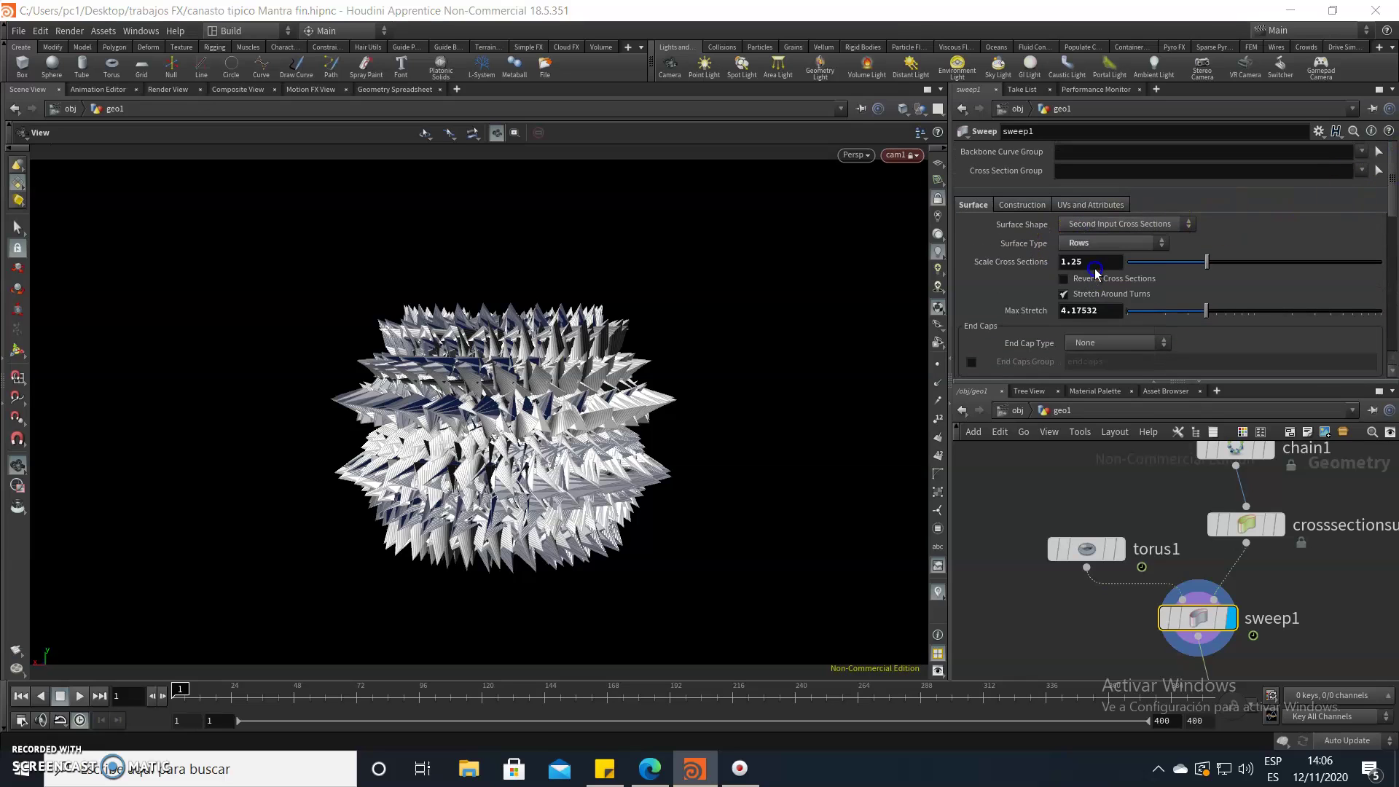
left_click_drag(1095, 269, 1022, 274)
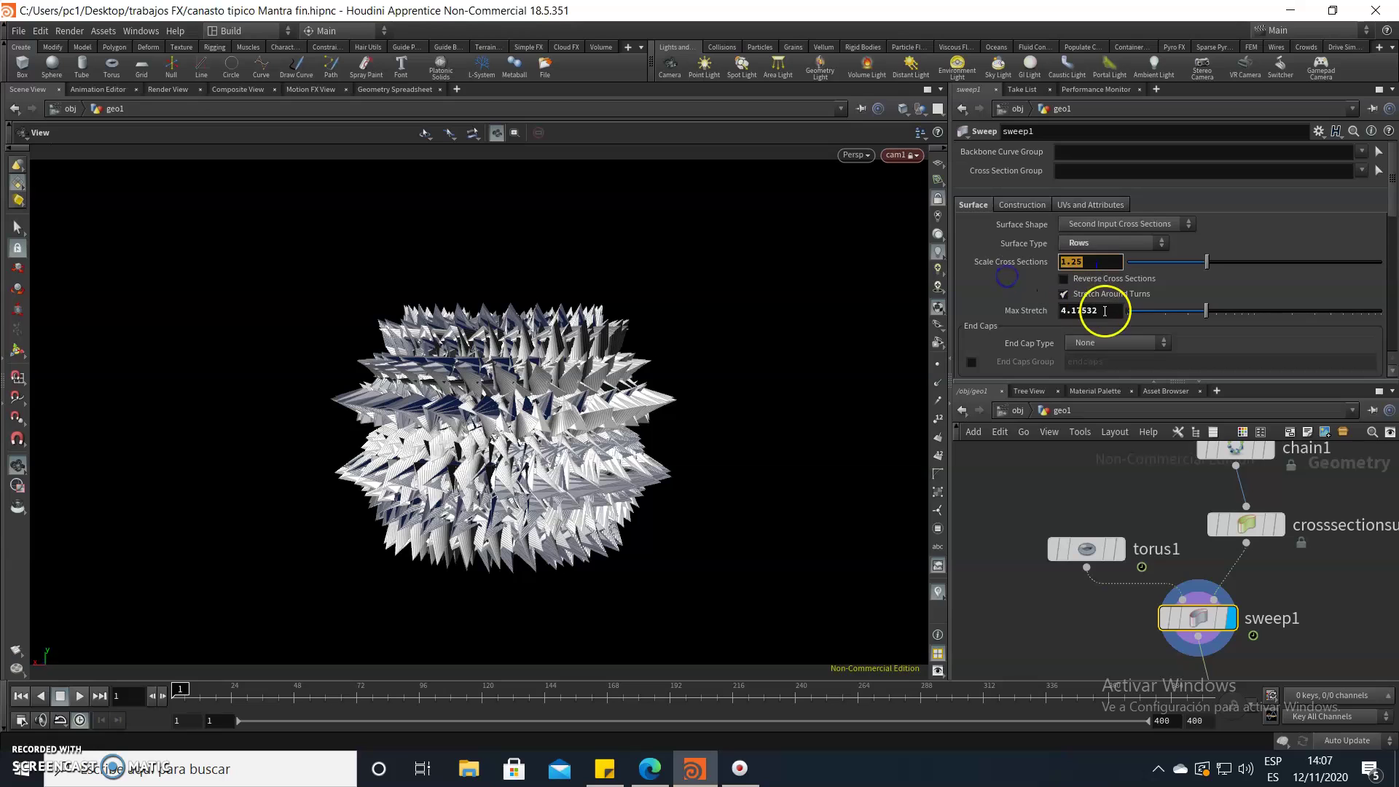
left_click_drag(1105, 311, 1066, 310)
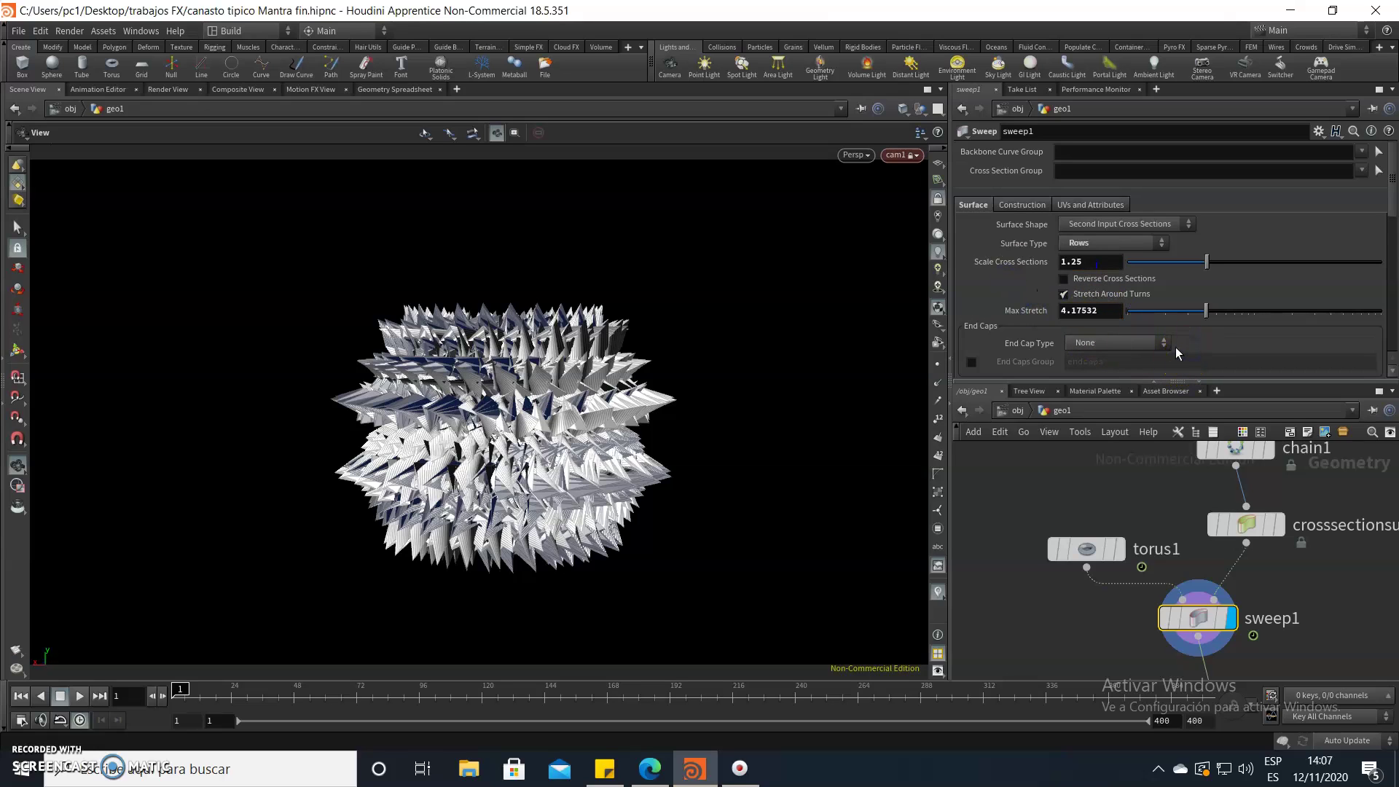
left_click_drag(1125, 244, 1113, 228)
Scroll through sweep1's Rotation parameters down to Pitch -8 and Incremental Pitch -69.
scroll(1195, 350, "down", 1)
scroll(1192, 339, "down", 1)
scroll(1177, 331, "down", 1)
scroll(1175, 330, "down", 1)
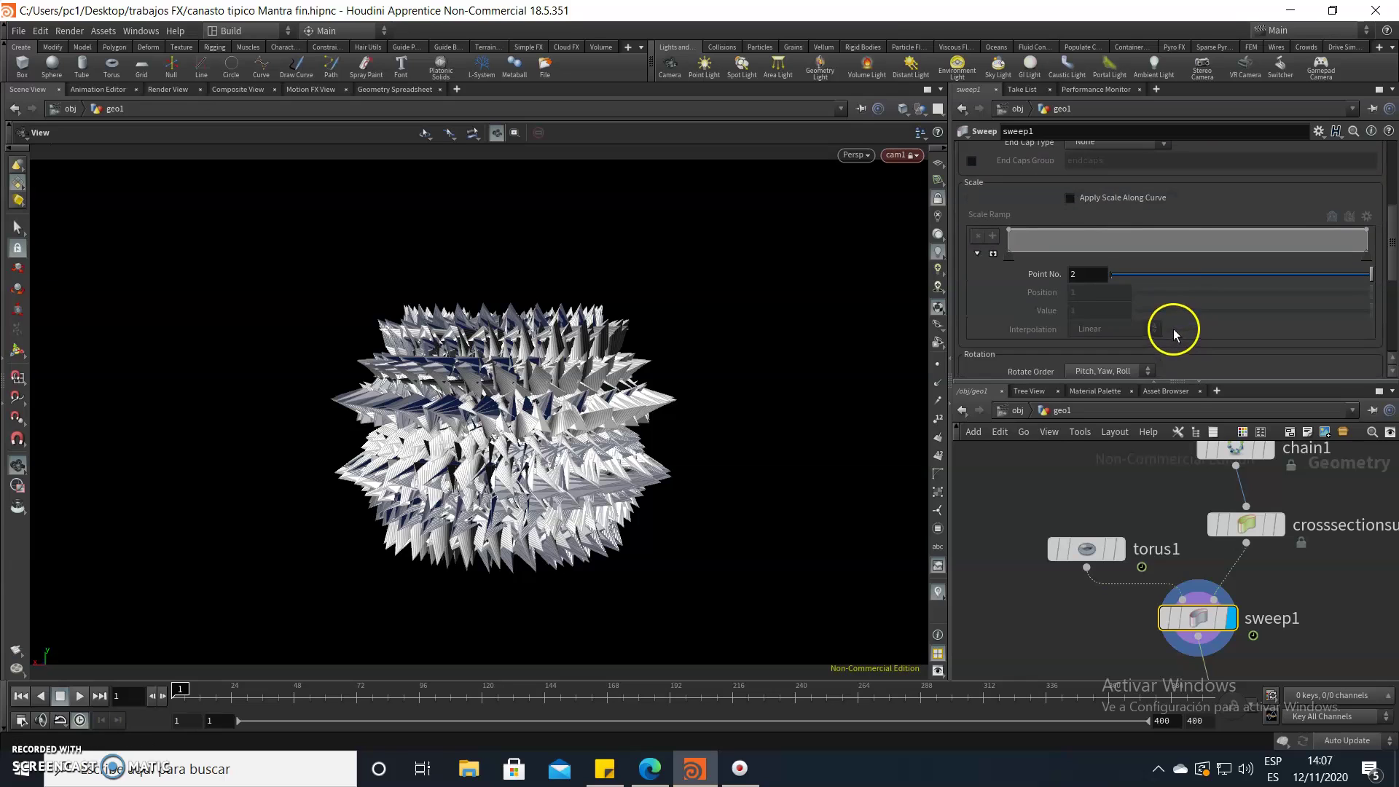
scroll(1145, 318, "down", 2)
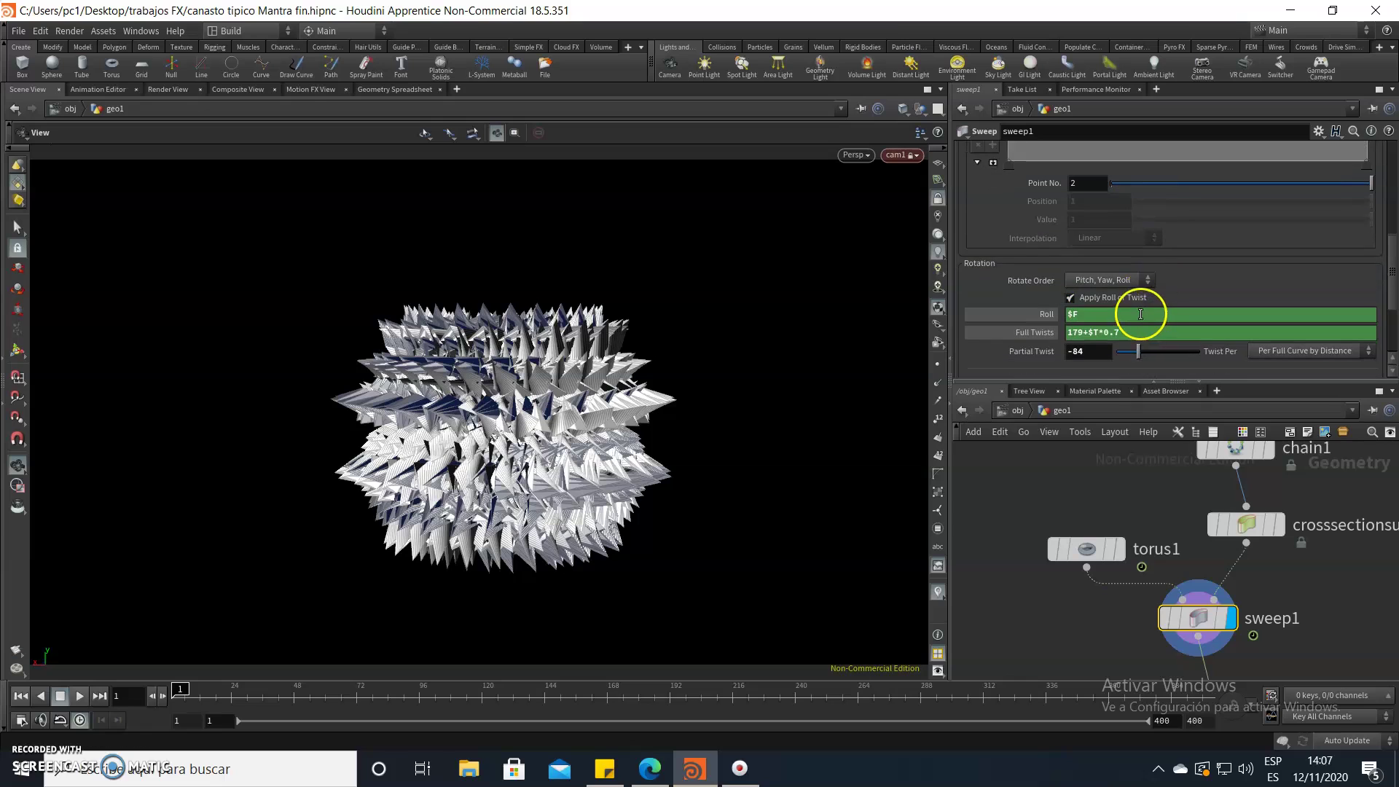
scroll(1146, 312, "down", 1)
scroll(1151, 297, "down", 1)
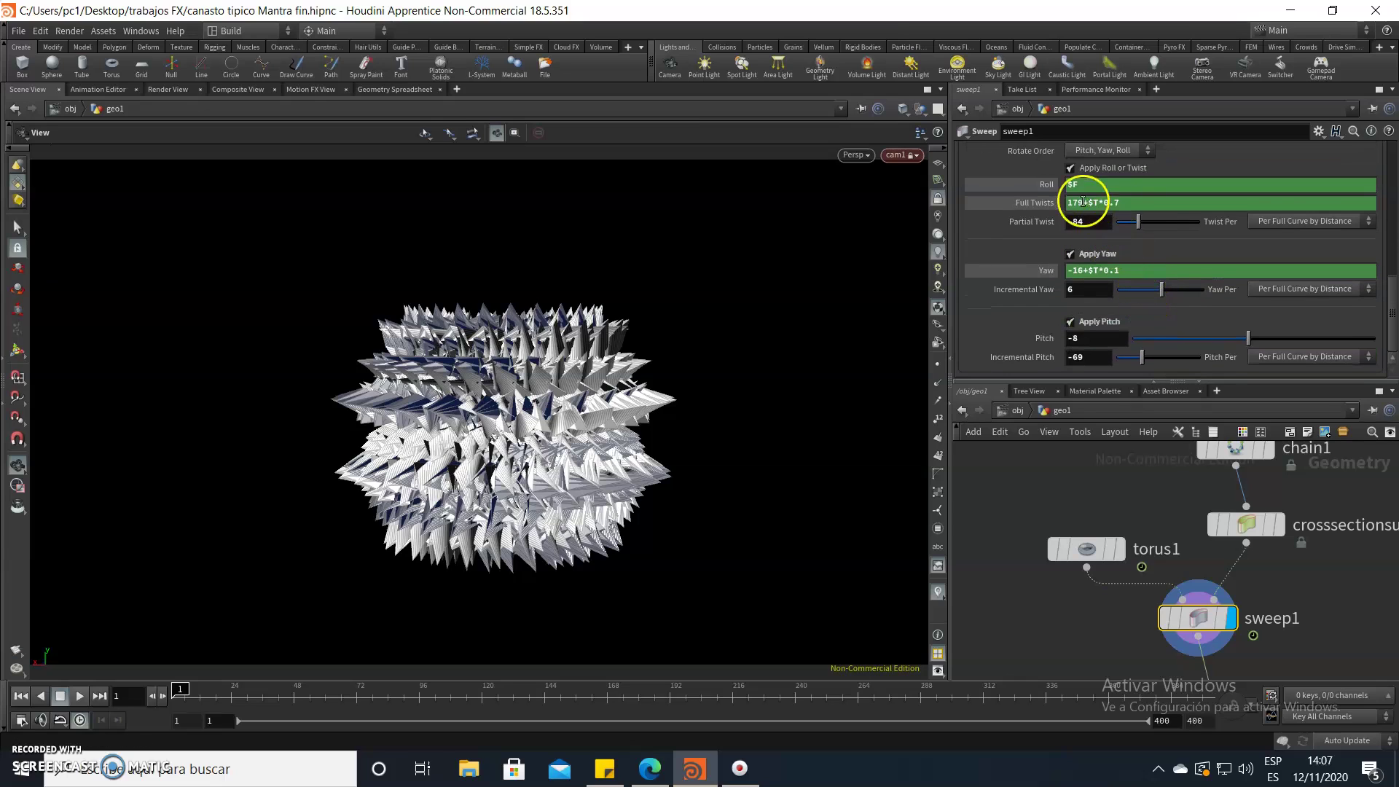
scroll(1057, 186, "up", 1)
scroll(1044, 201, "up", 1)
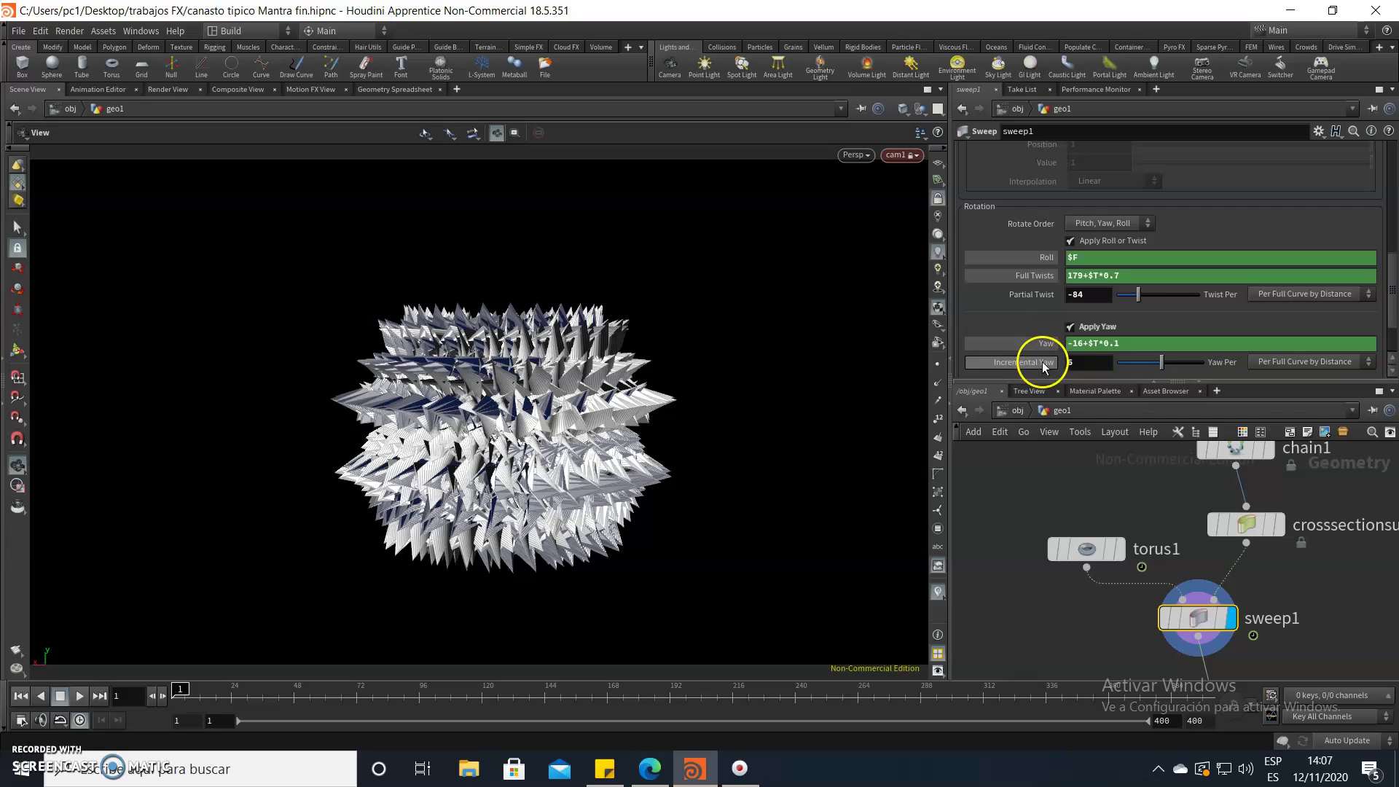
scroll(1391, 305, "down", 2)
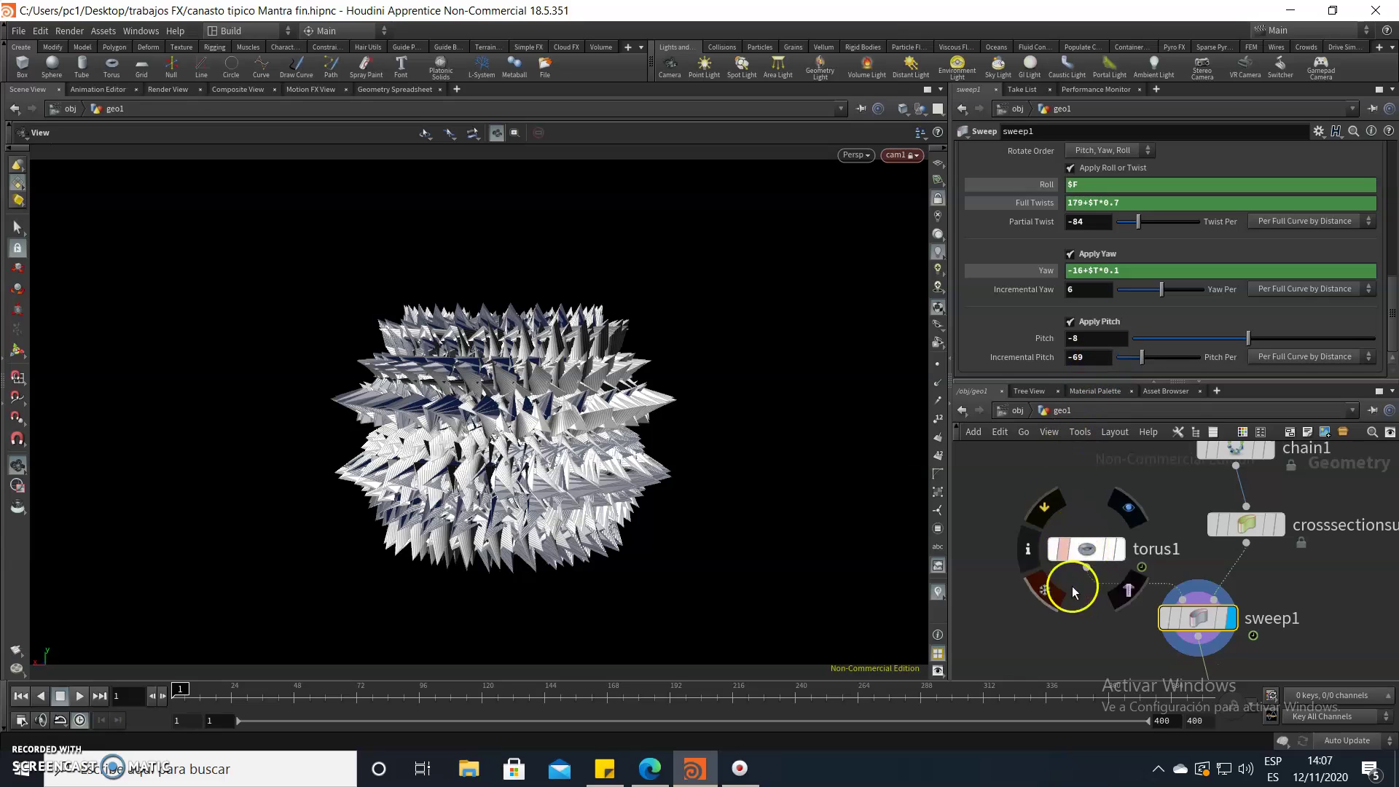
Display uvquickshade2_RANDOM_SHADER to show the basket with its 6uhnj.jpg texture.
scroll(1065, 622, "down", 3)
middle_click_drag(1062, 622, 1025, 515)
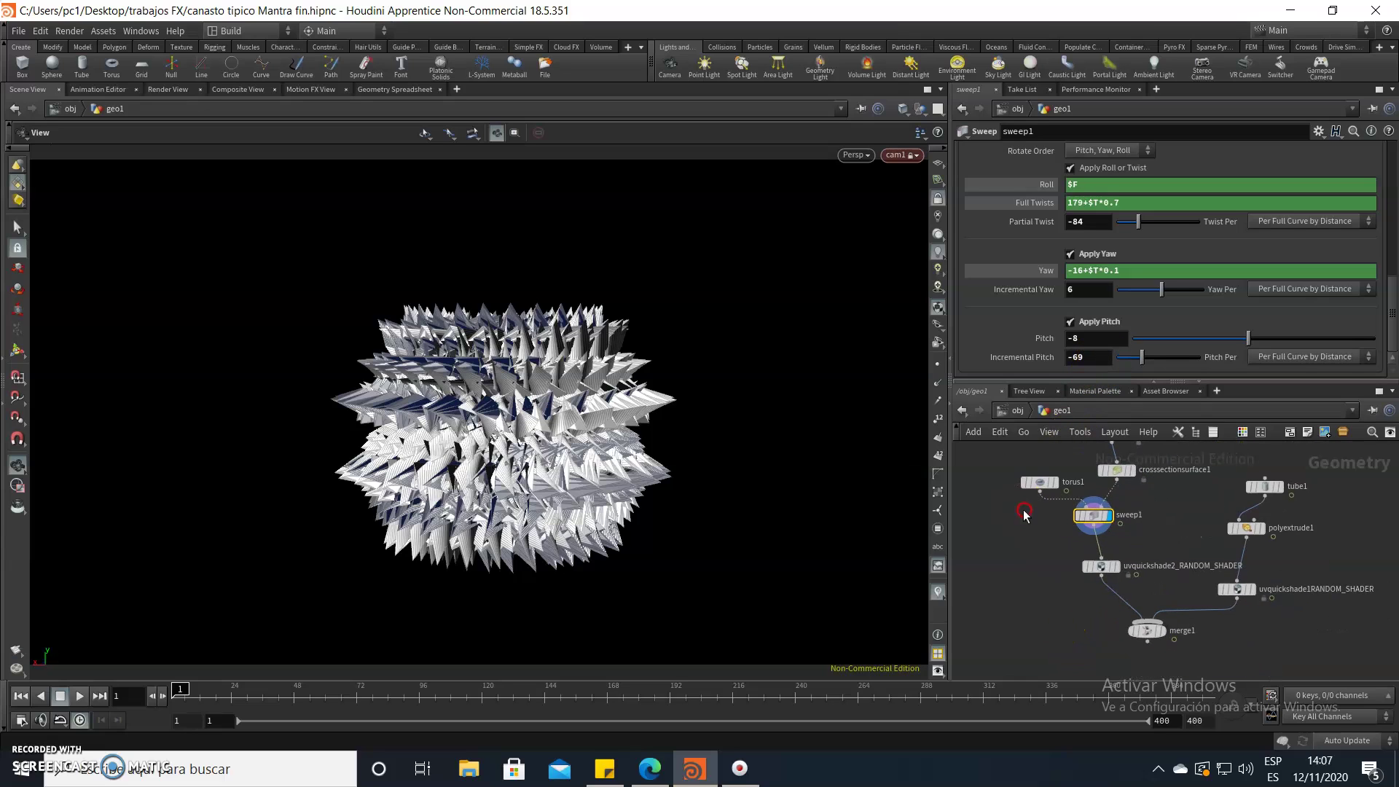
left_click(1104, 568)
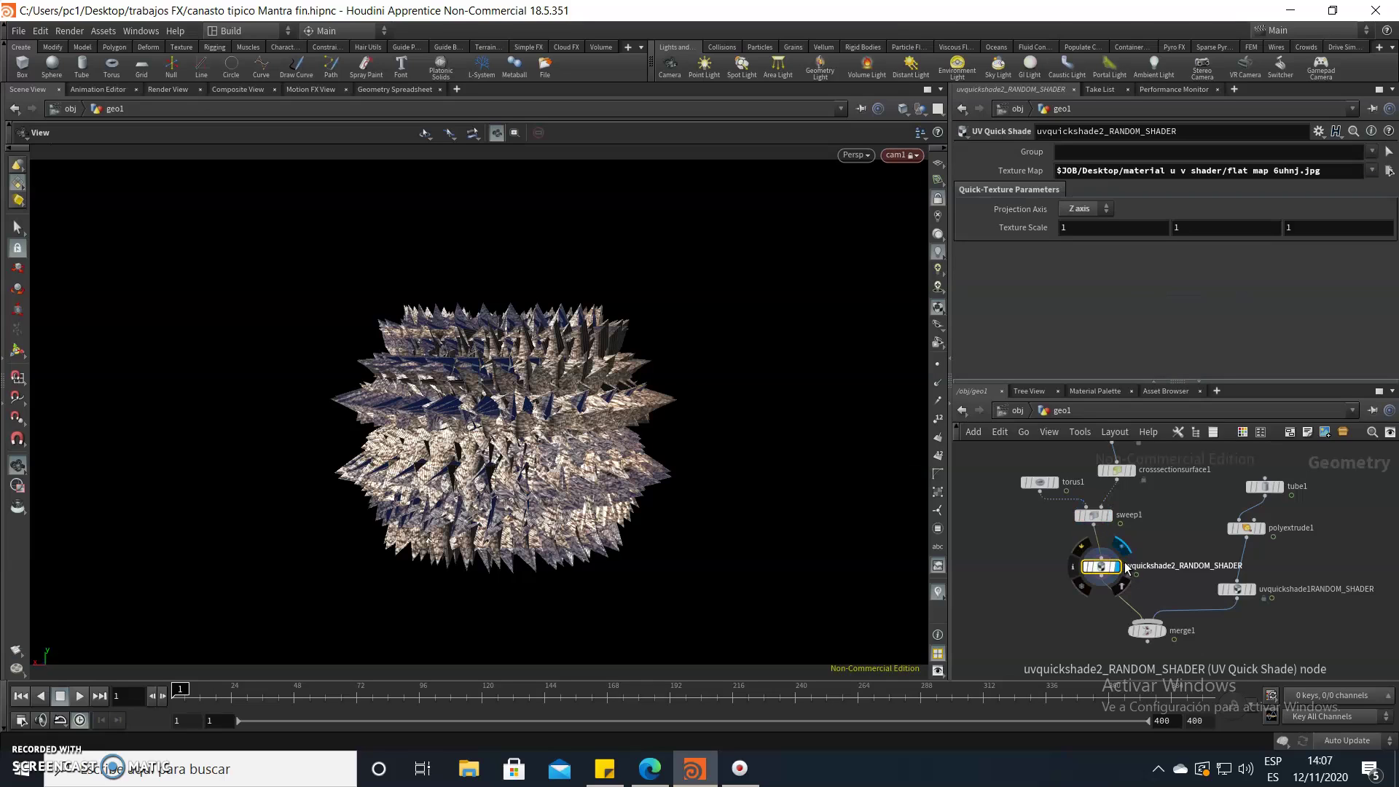
scroll(1160, 571, "up", 1)
scroll(1170, 576, "up", 3)
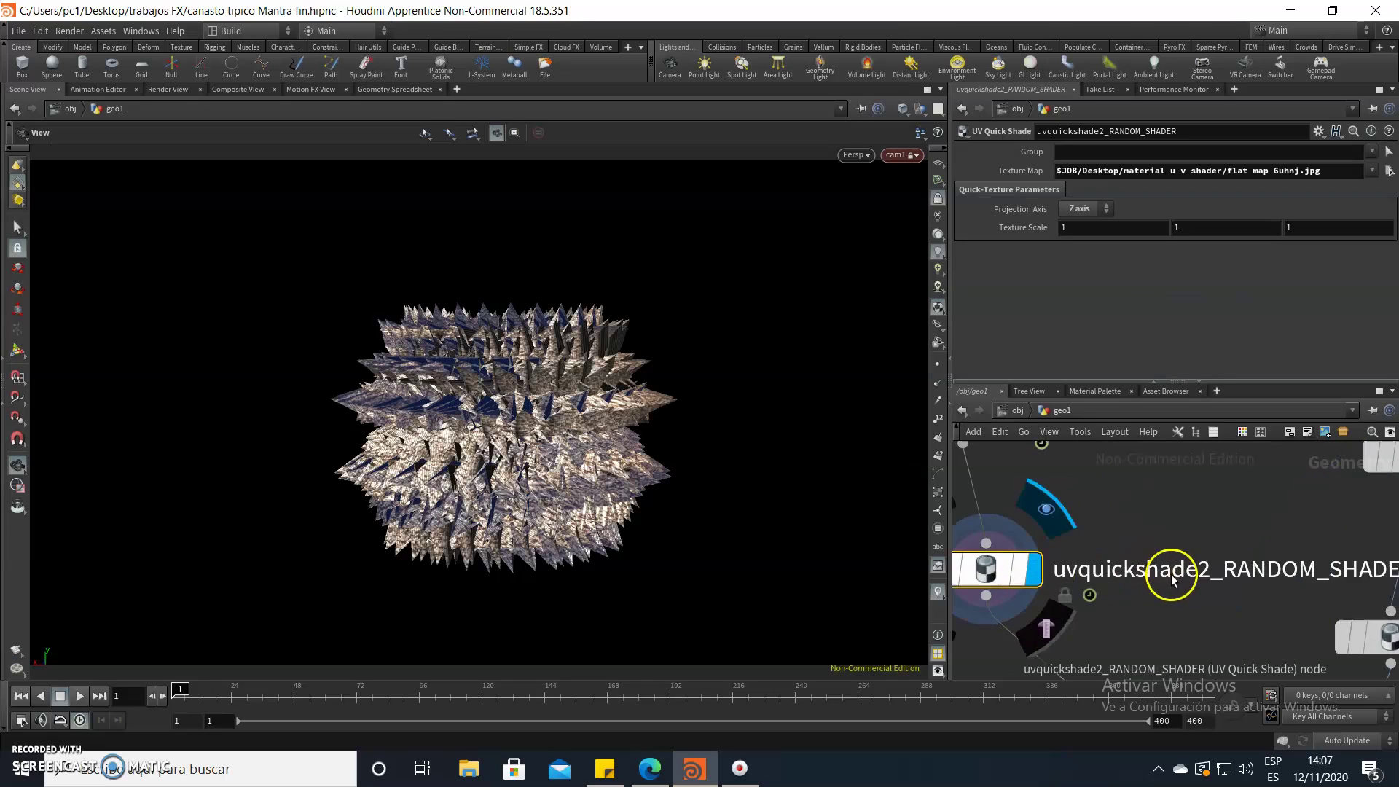
scroll(1210, 591, "down", 2)
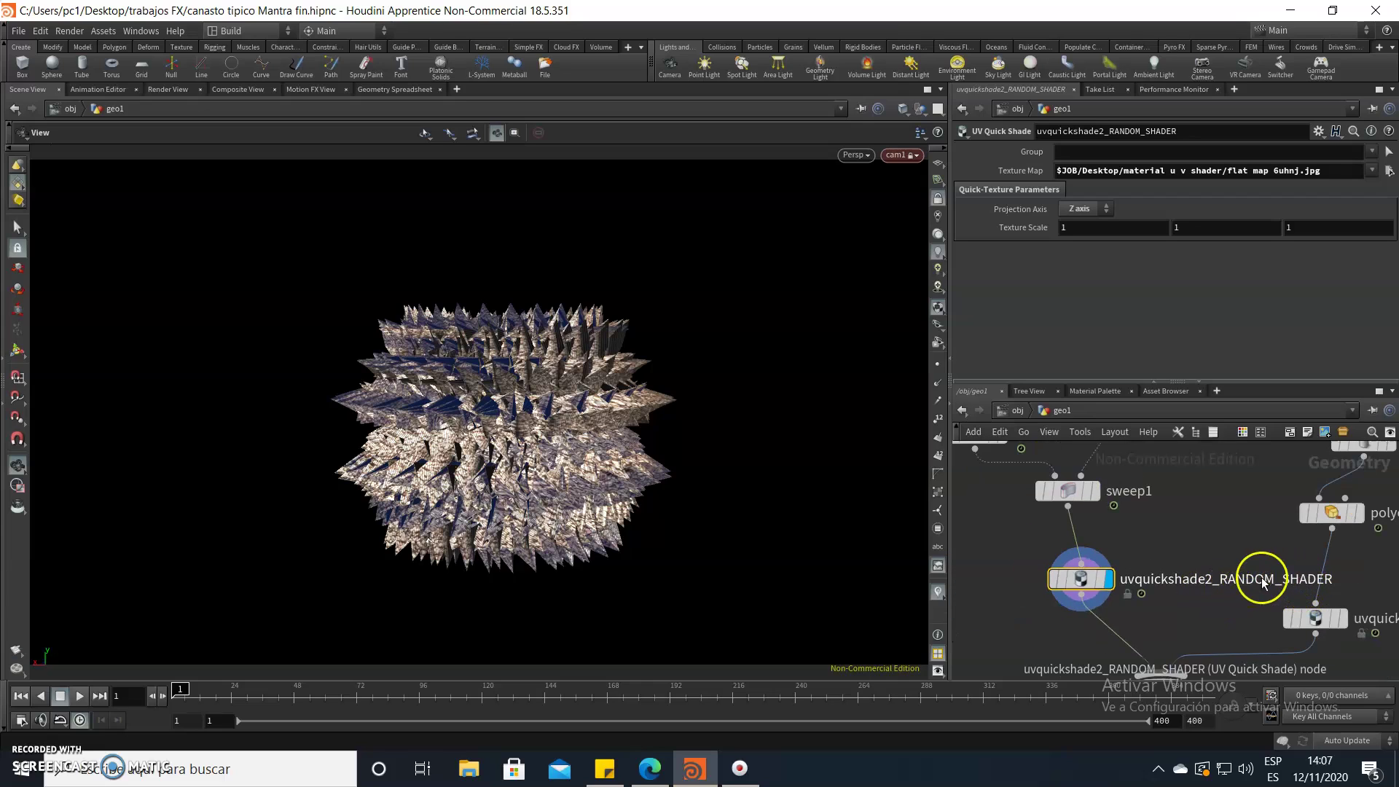
Begin renaming the shader node, then cancel leaving its name unchanged.
double_click(1189, 579)
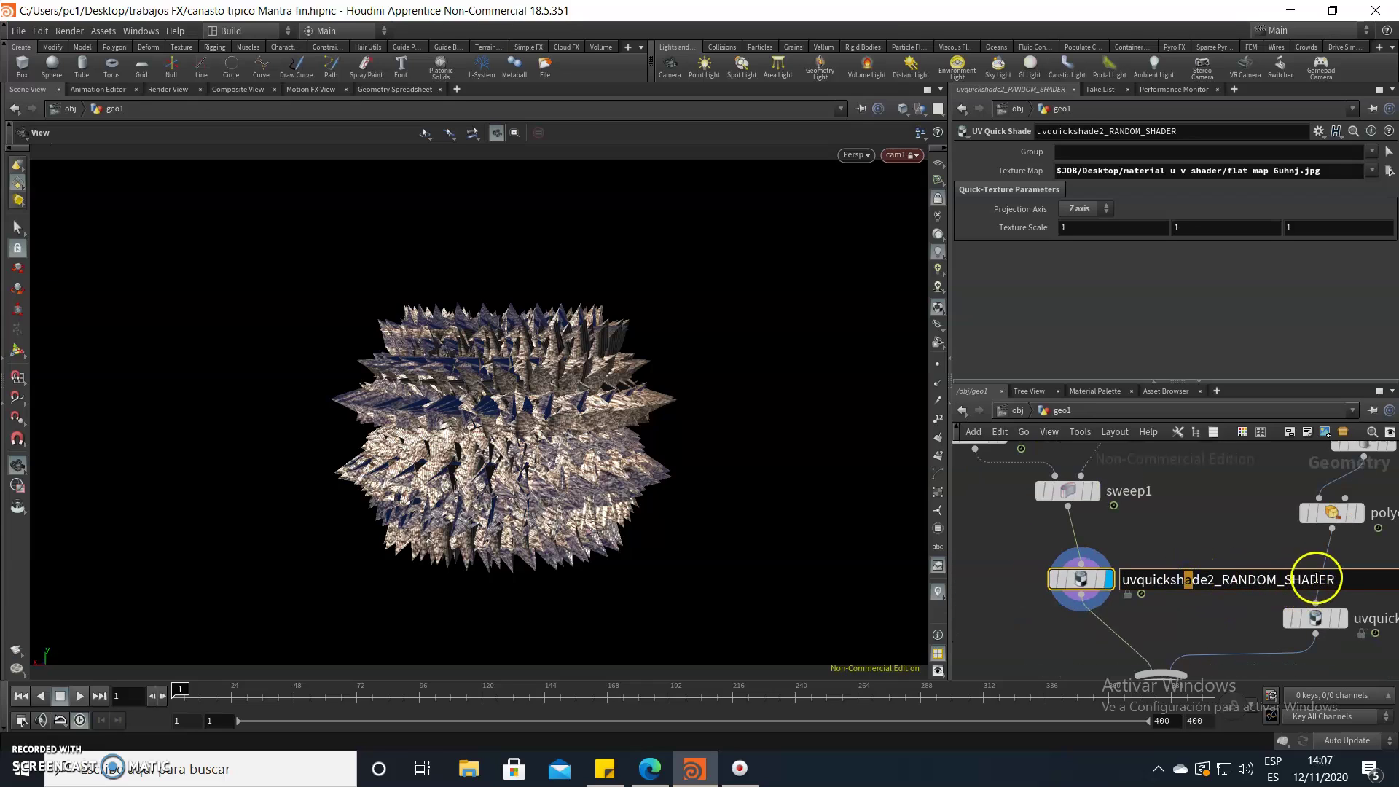
mouse_move(1334, 579)
left_mouse_down()
mouse_move(1101, 596)
mouse_move(1206, 599)
left_mouse_up()
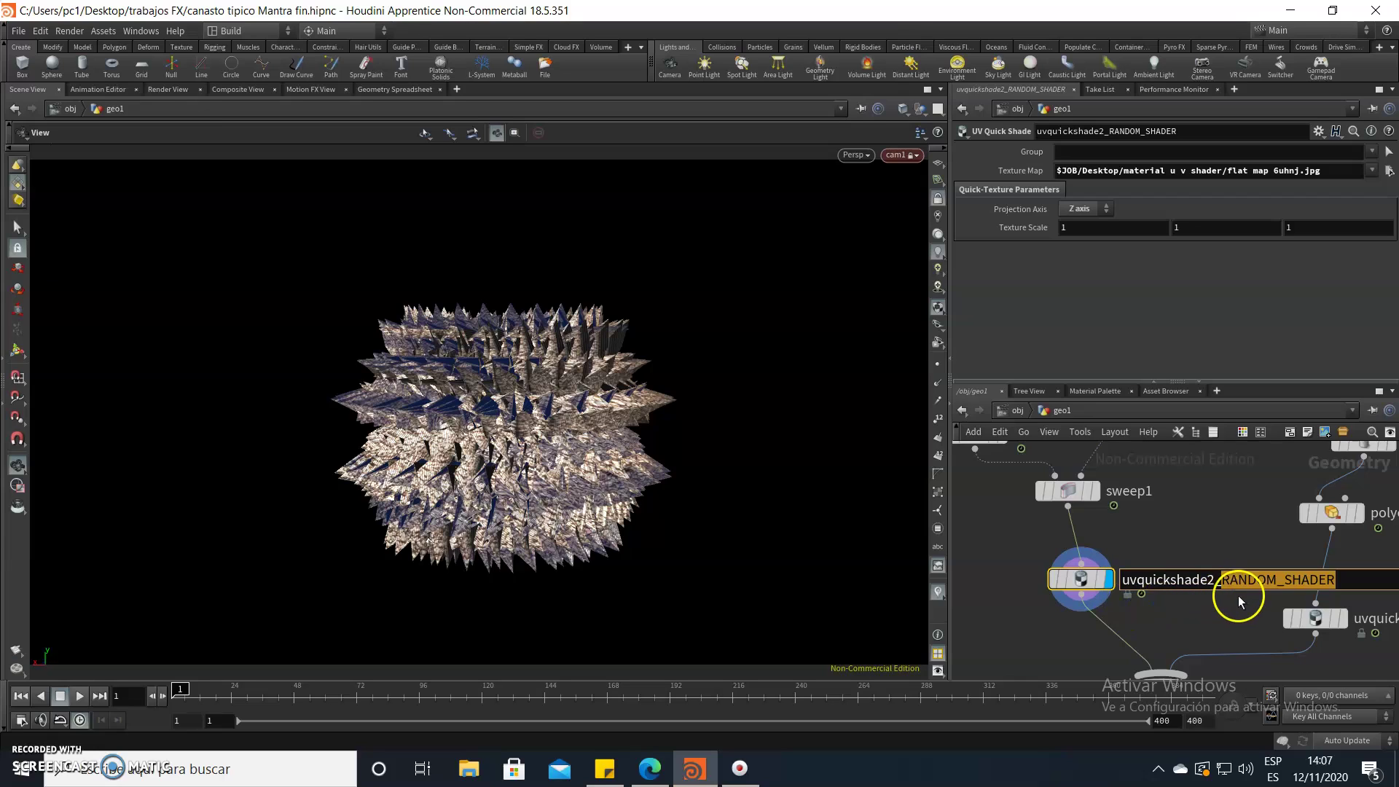
left_click(1222, 614)
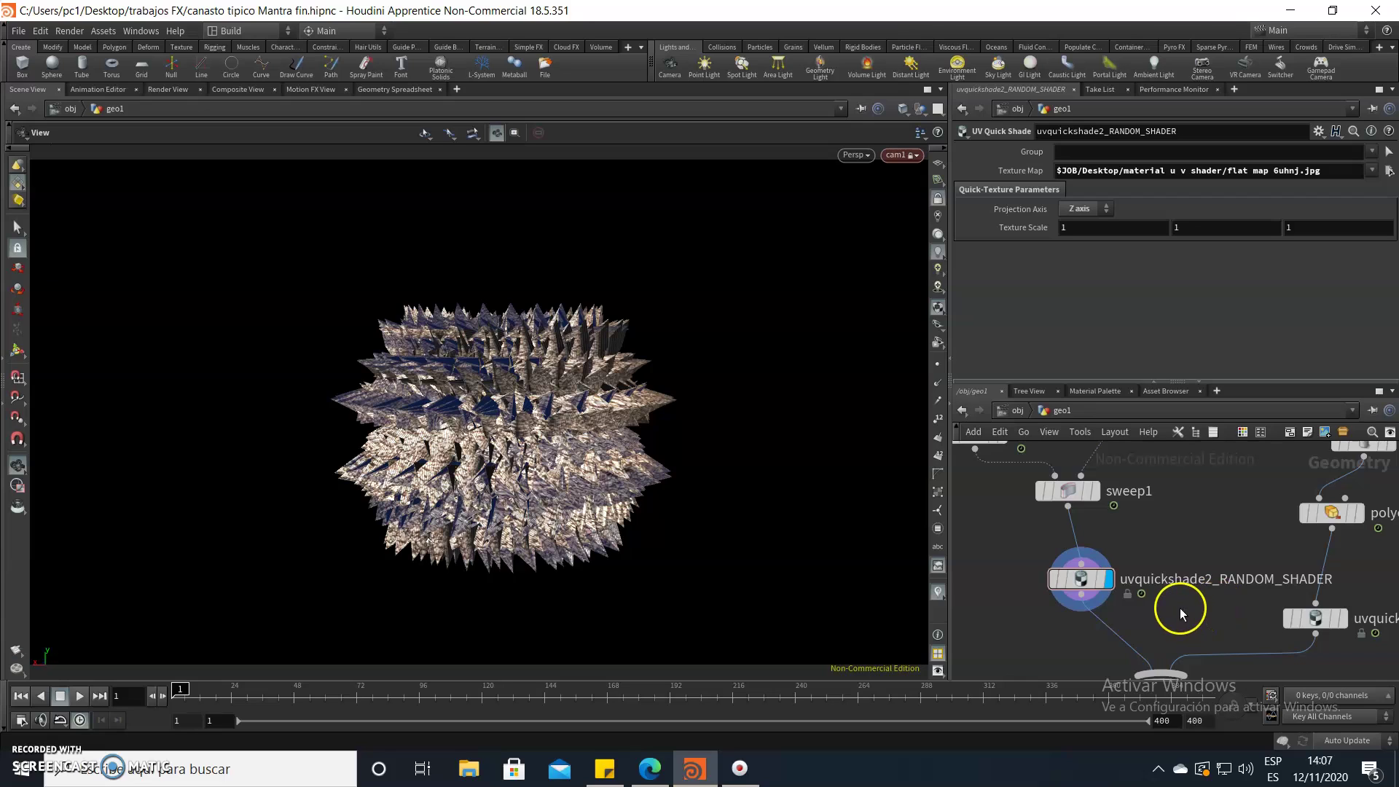
middle_click_drag(1179, 608, 1069, 610)
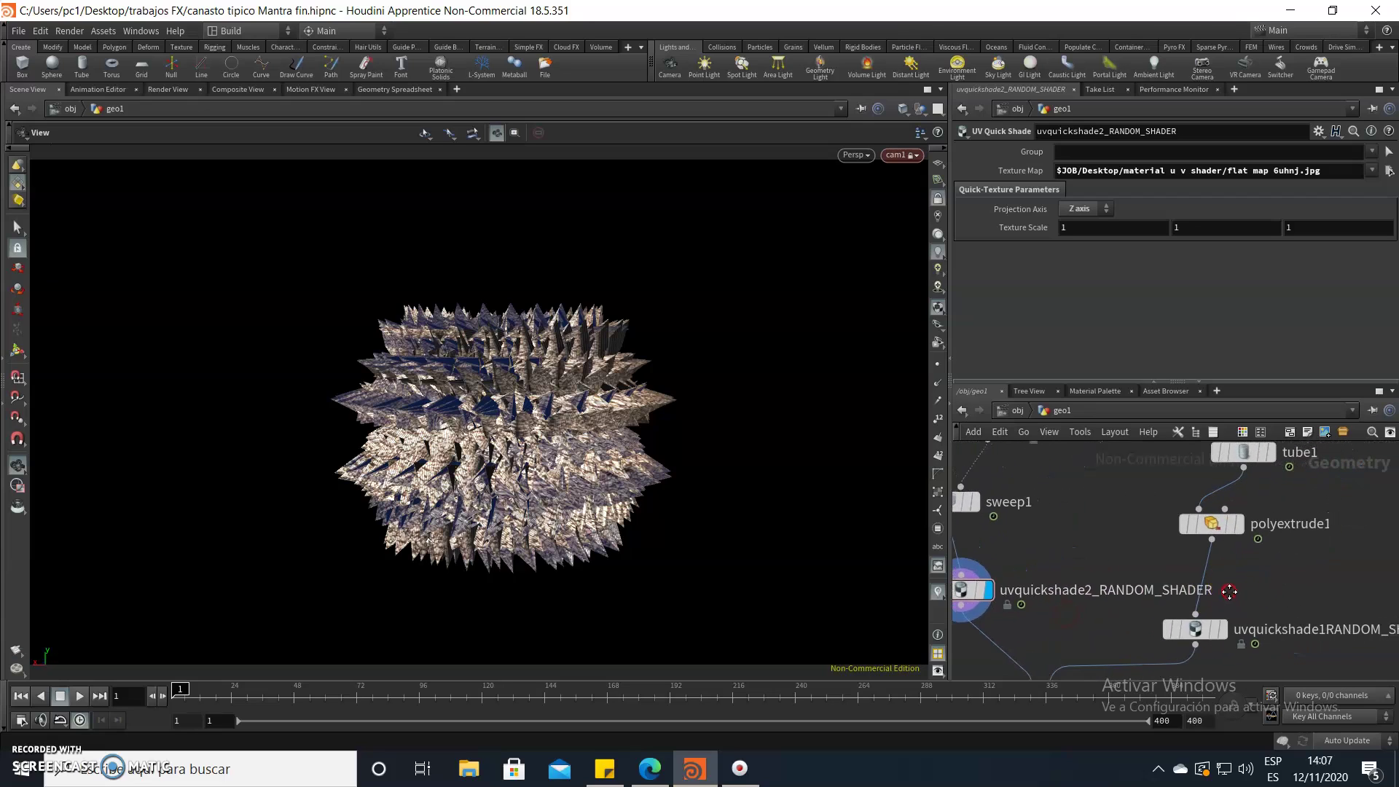
Pan to tube1 and make it the displayed node.
middle_click_drag(1229, 592, 1195, 633)
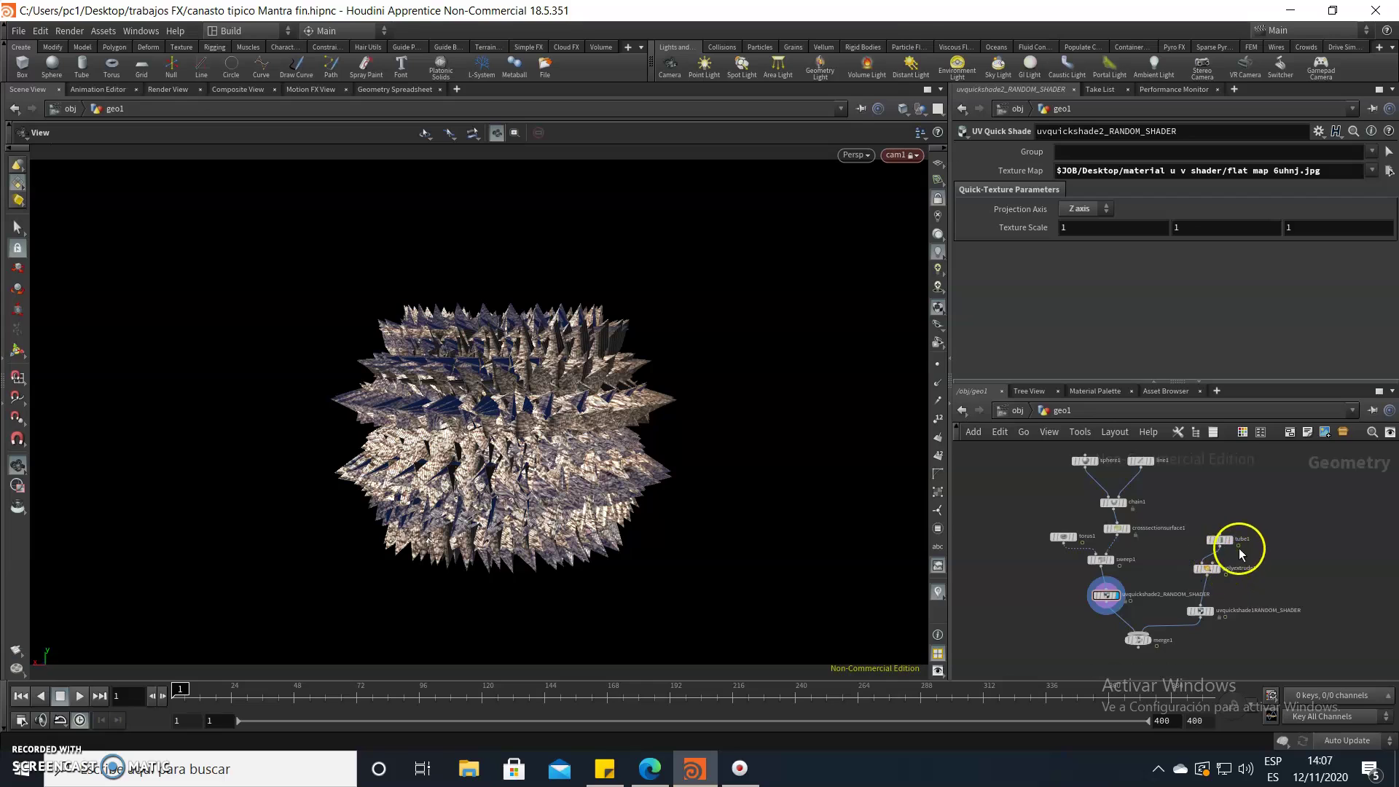
scroll(1216, 538, "up", 2)
scroll(1221, 539, "up", 3)
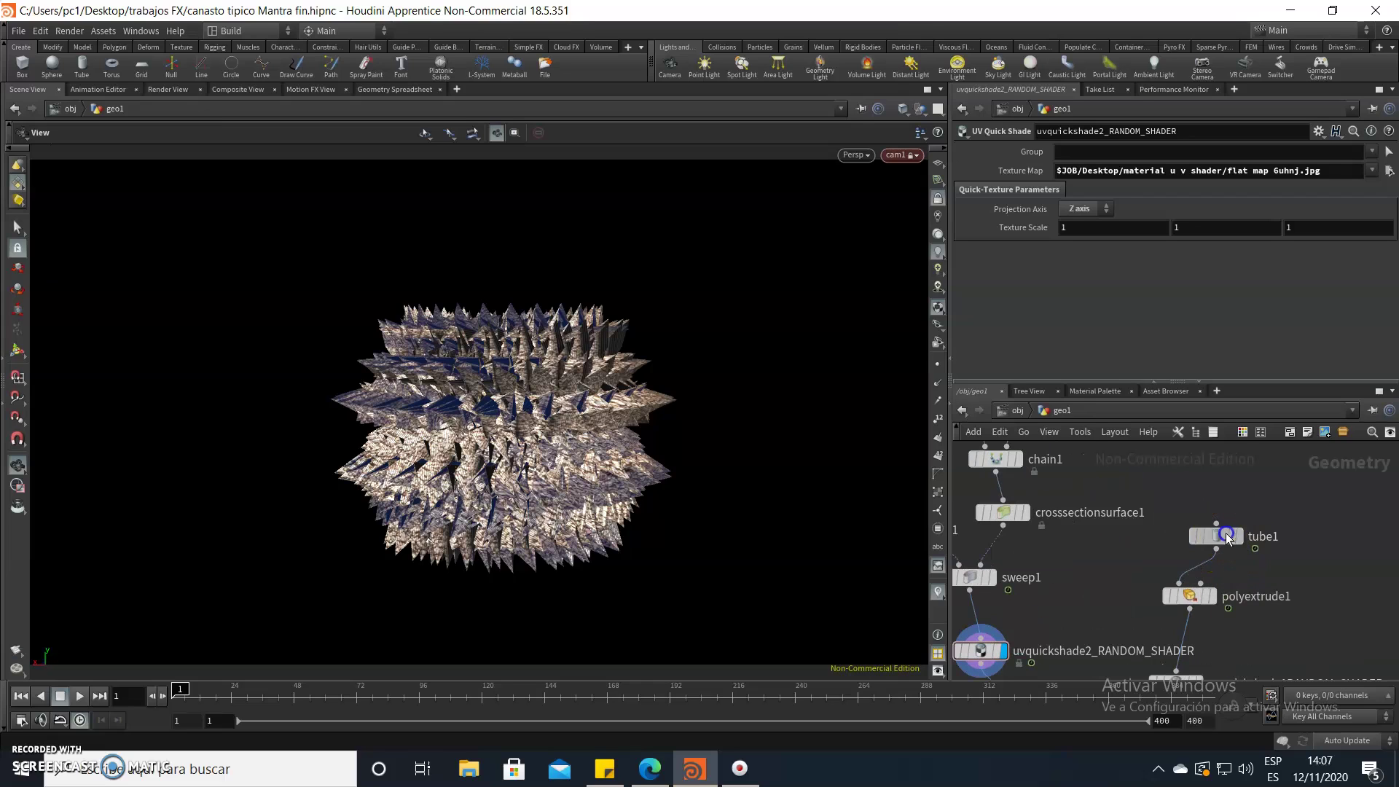
left_click(1223, 540)
left_click(1239, 537)
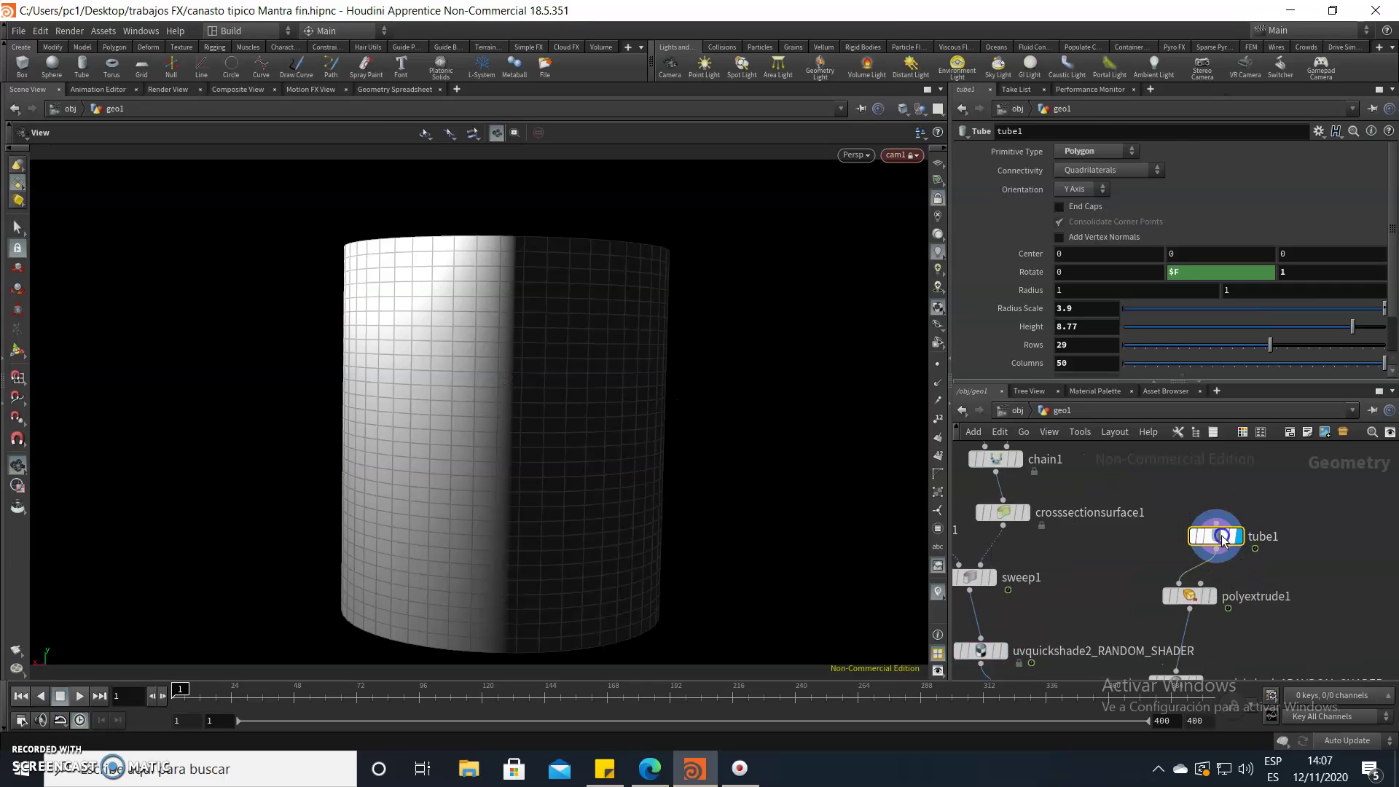
left_click_drag(1094, 309, 1035, 279)
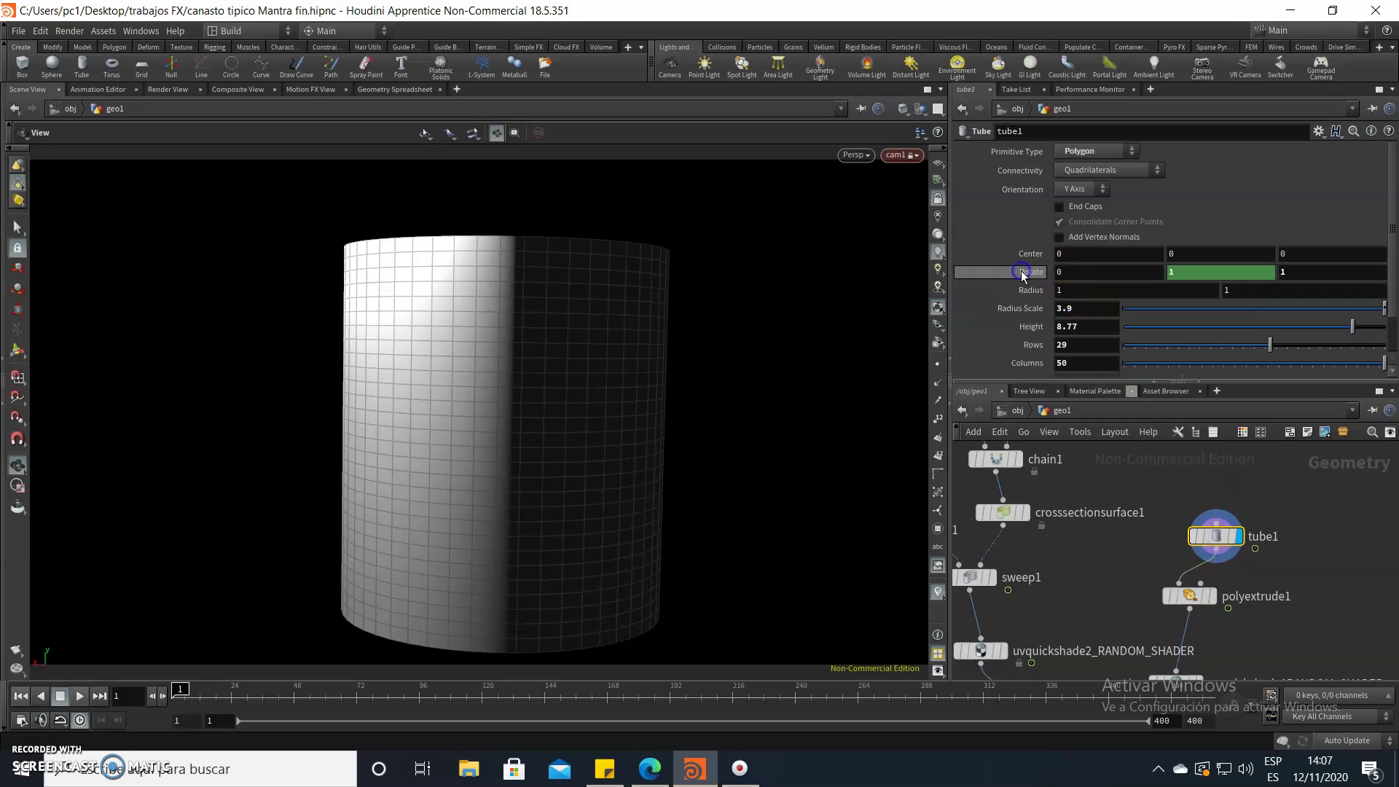
Check tube1's radius scale 3.9, height 8.77 and Y rotation $F.
left_click(1072, 310)
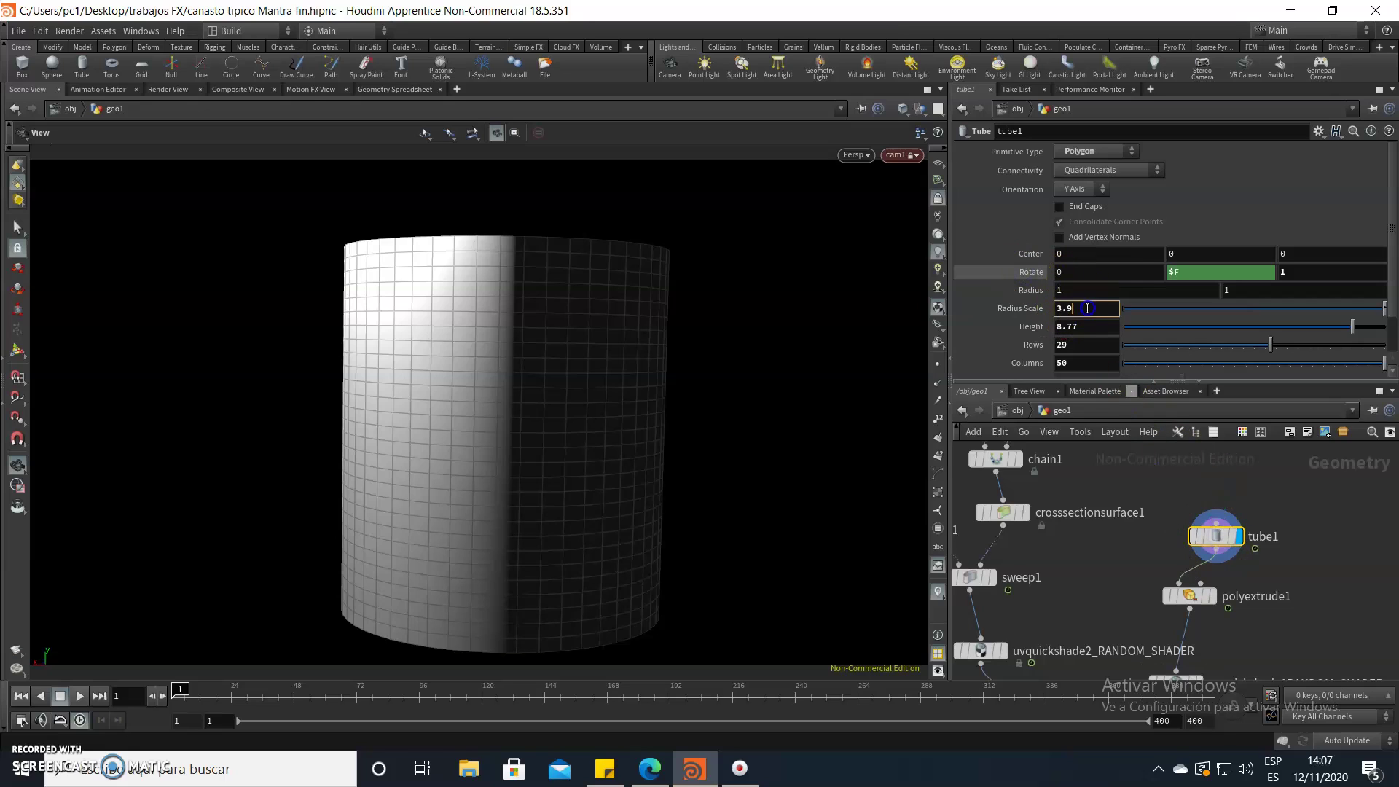
left_click(1087, 328)
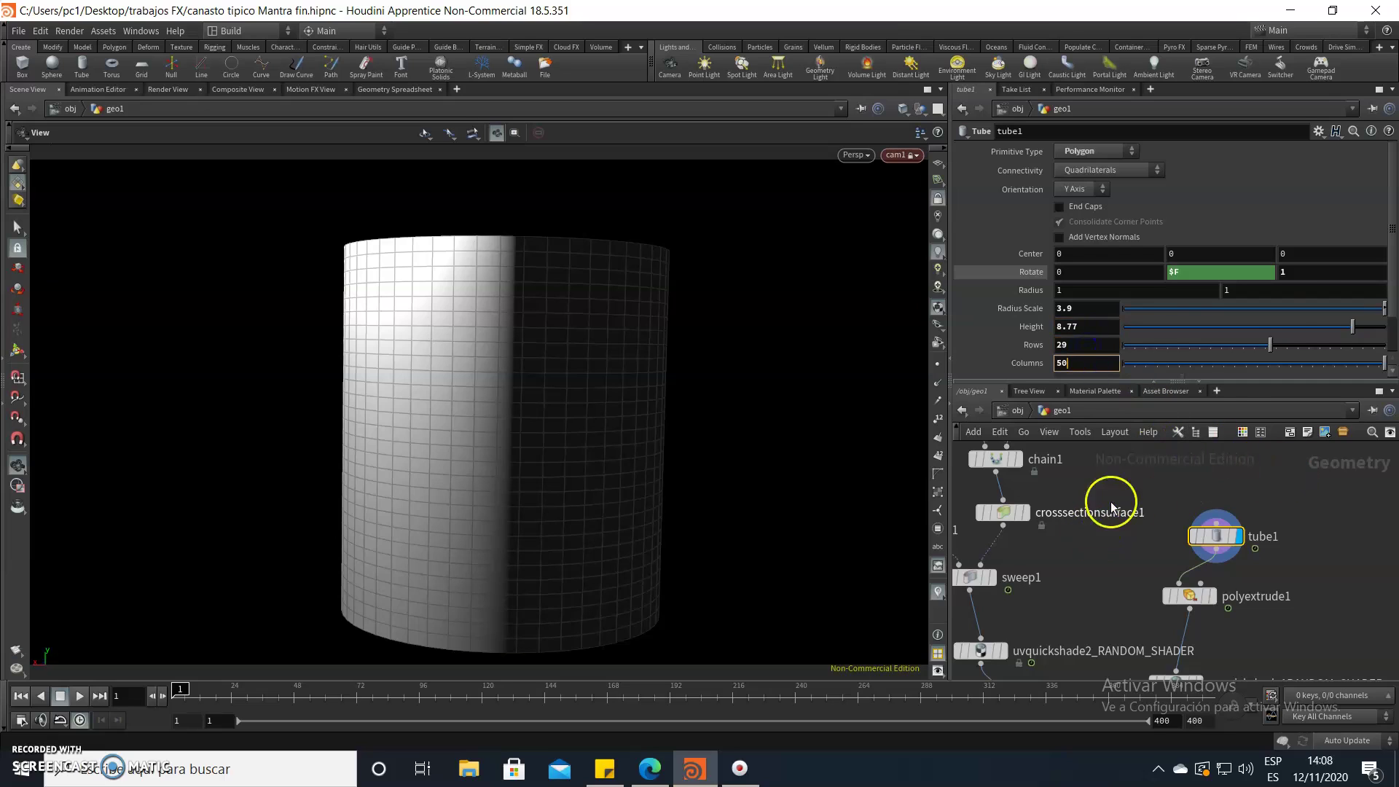
left_click(1305, 273)
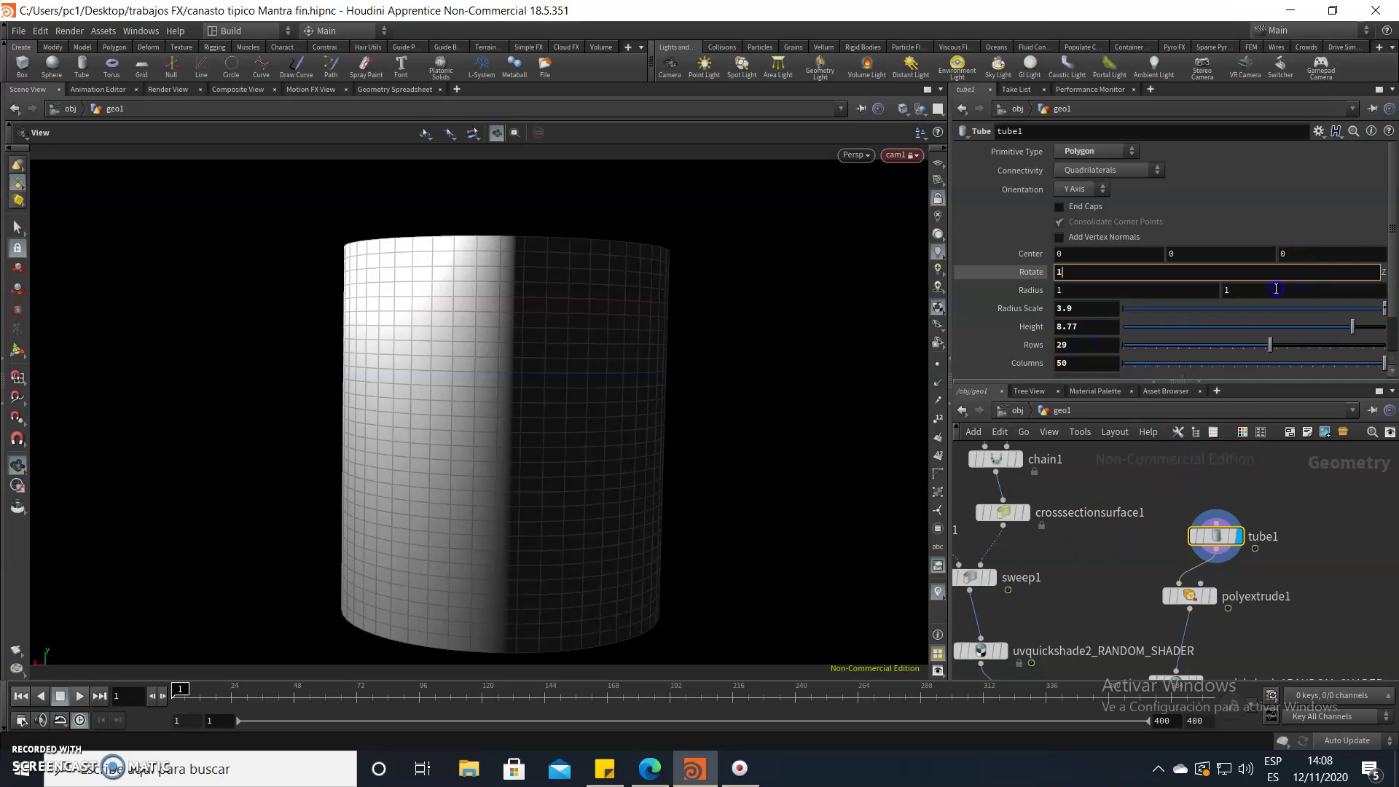
left_click(1215, 289)
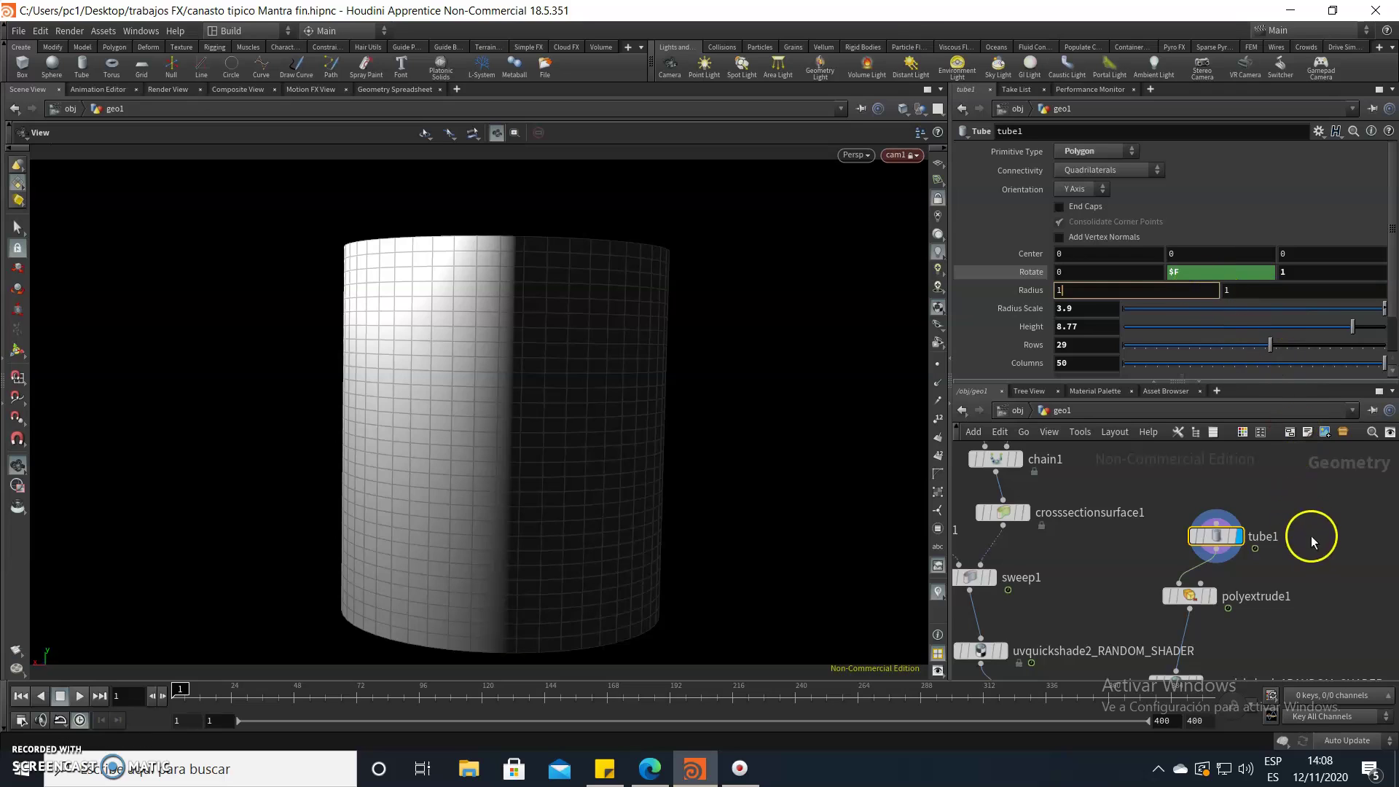
Display polyextrude1's thick tube, orbit to inspect it, and template tube1 as reference.
mouse_move(1190, 596)
left_click(1211, 597)
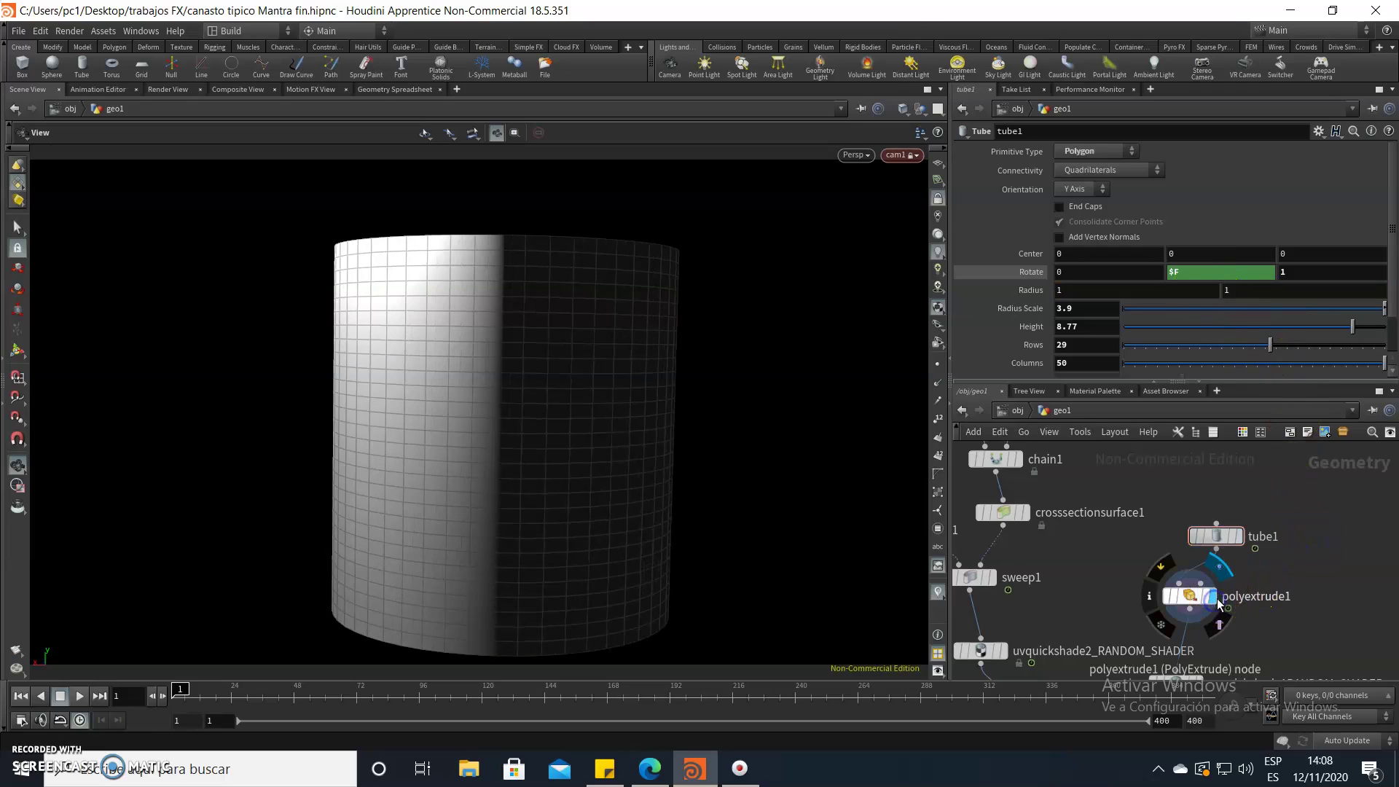
left_click_drag(744, 447, 588, 547)
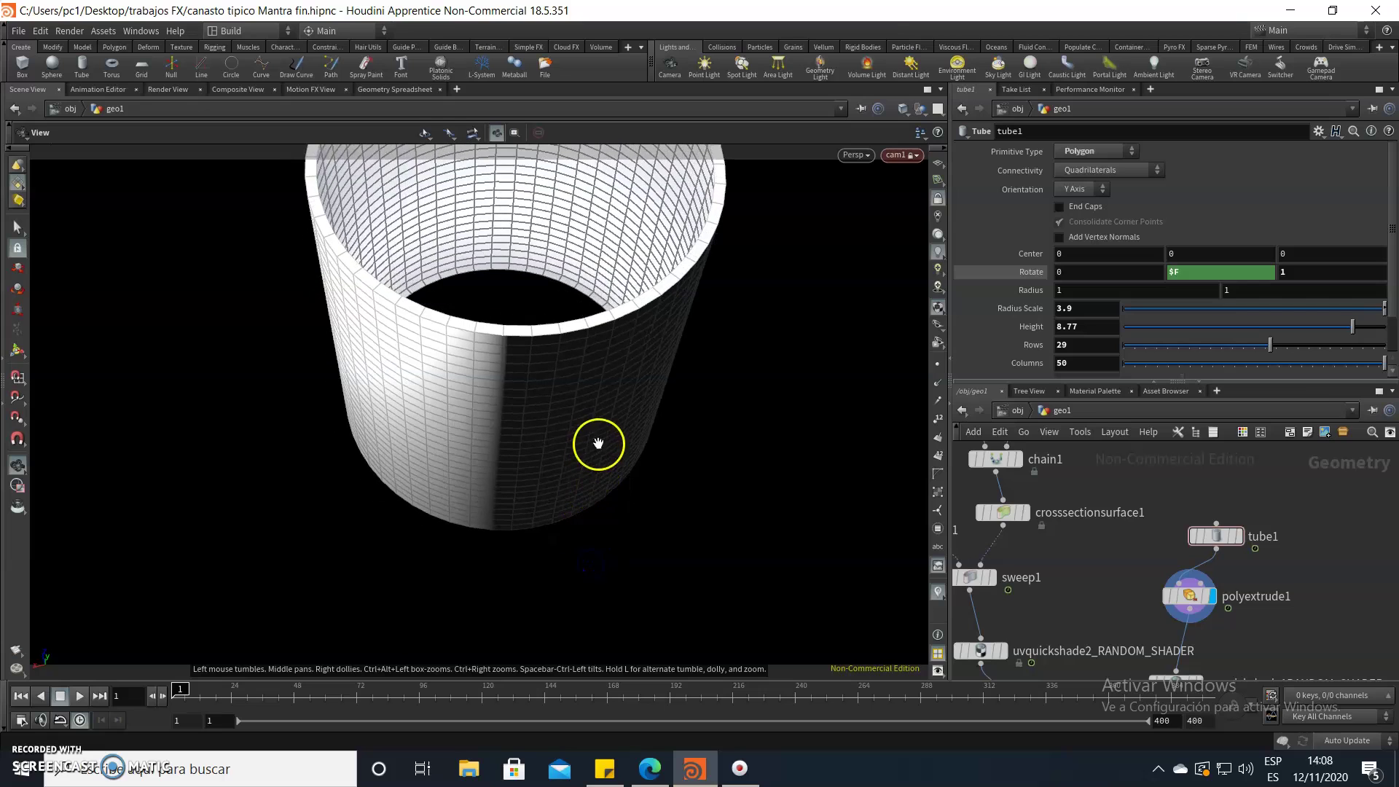
left_click_drag(599, 444, 691, 350)
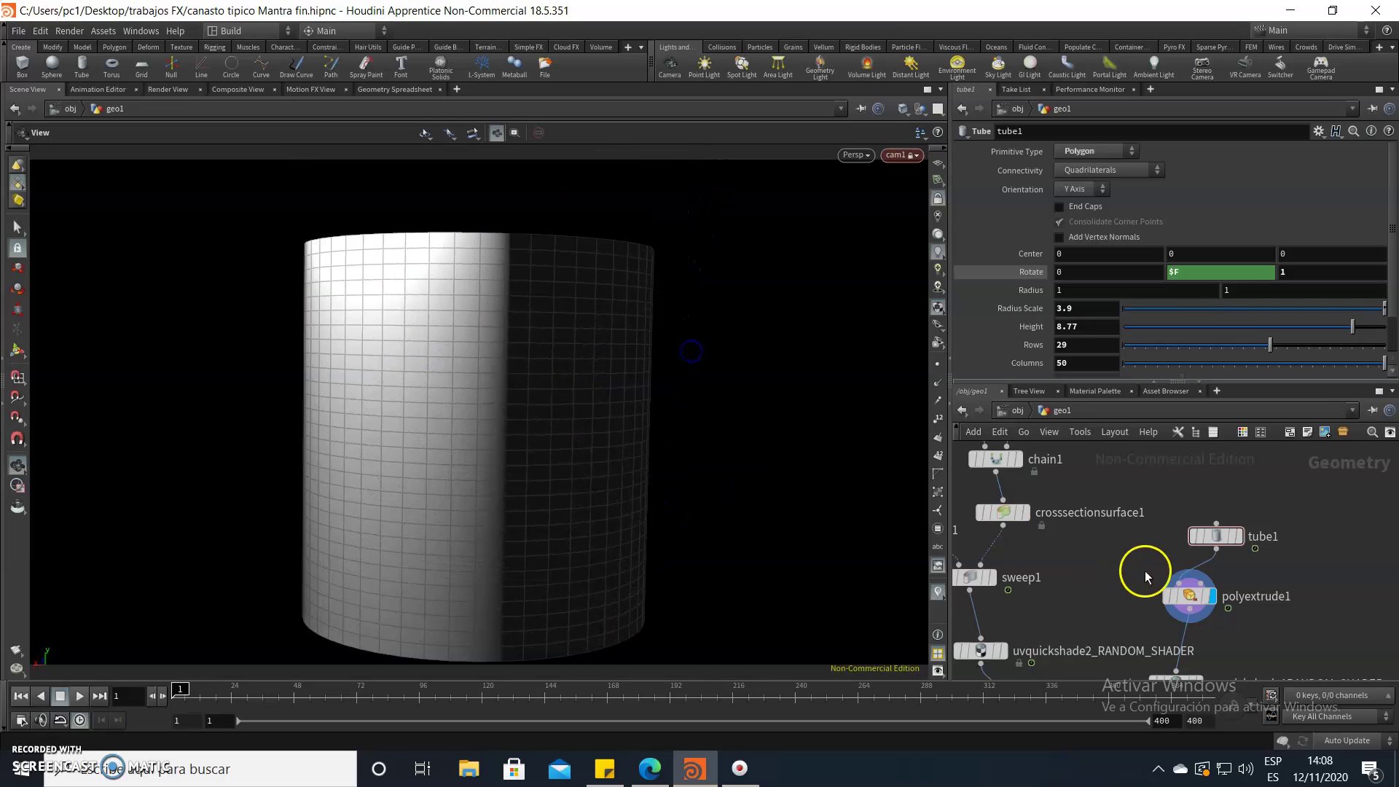
left_click(1234, 537)
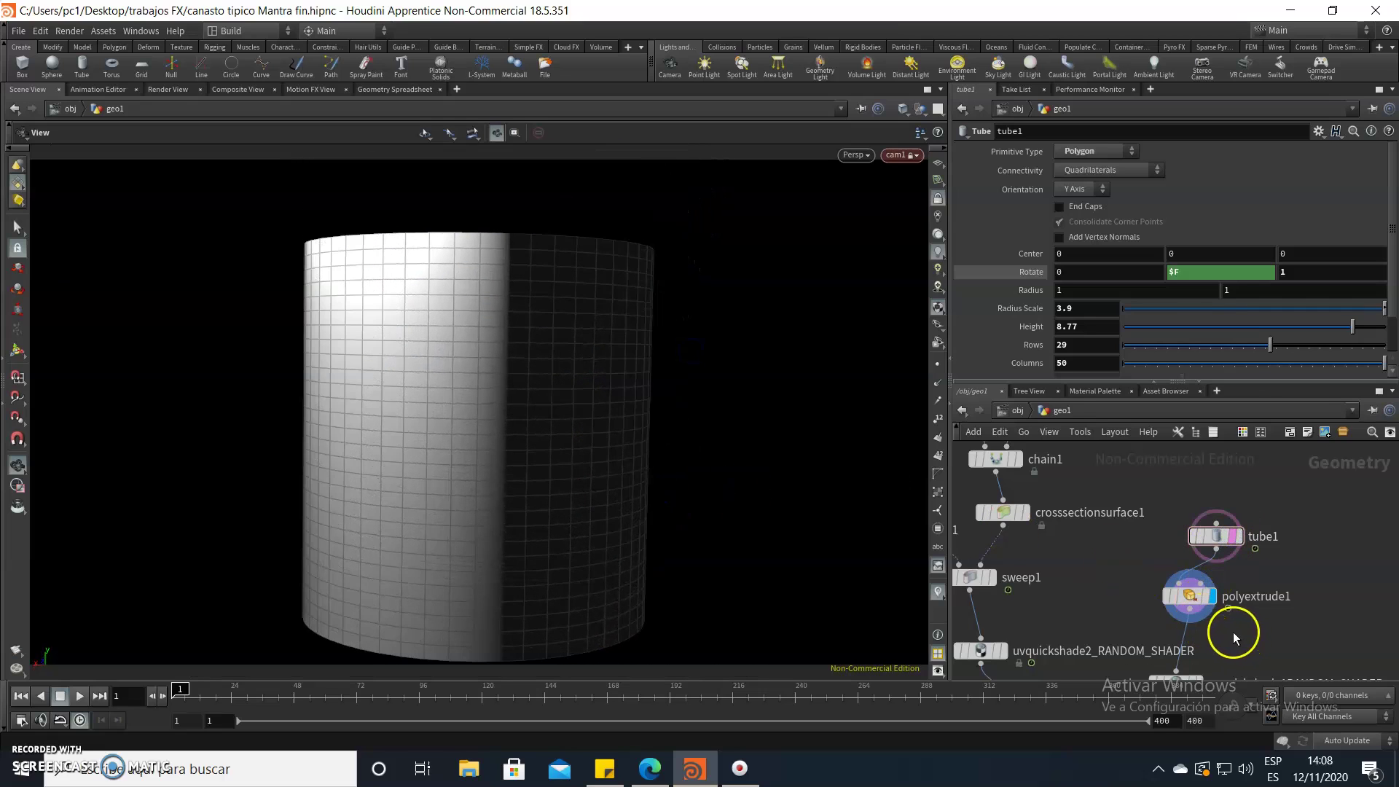
Rename the tube's UV shade node to uvquickshade1_RANDOM_SHADER.
middle_click_drag(1233, 632, 1227, 578)
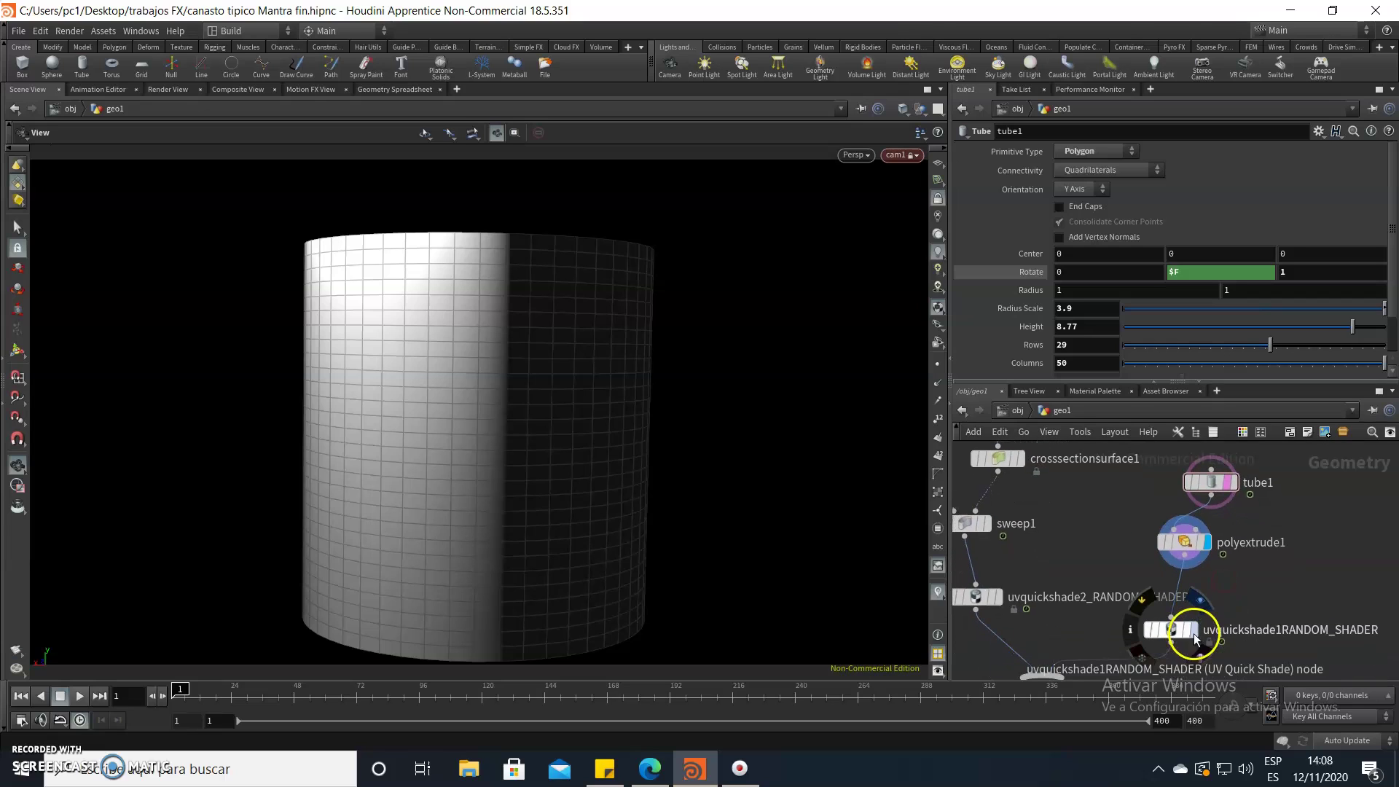
double_click(1214, 631)
left_click(1278, 632)
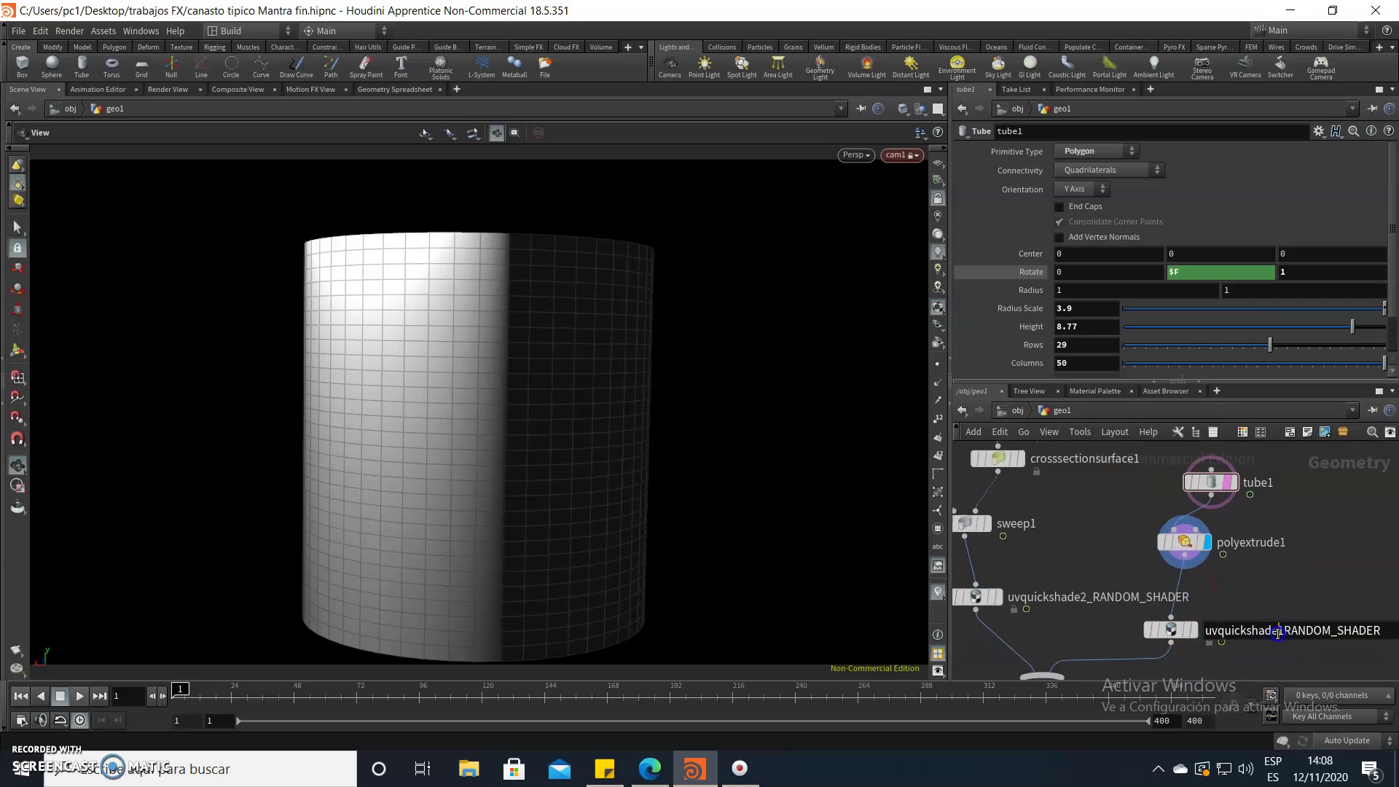
type("_")
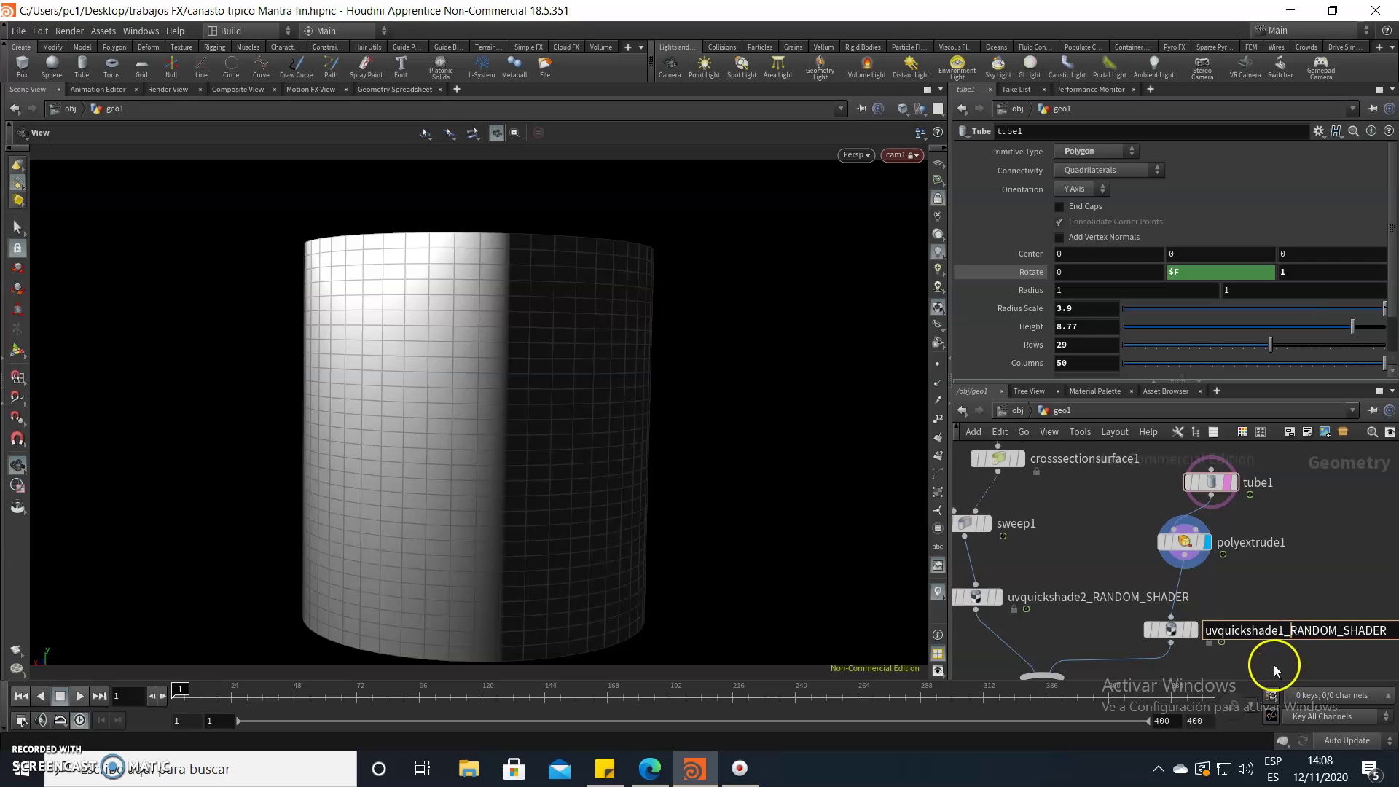
key("Return")
double_click(1312, 631)
left_click_drag(1388, 631, 1294, 642)
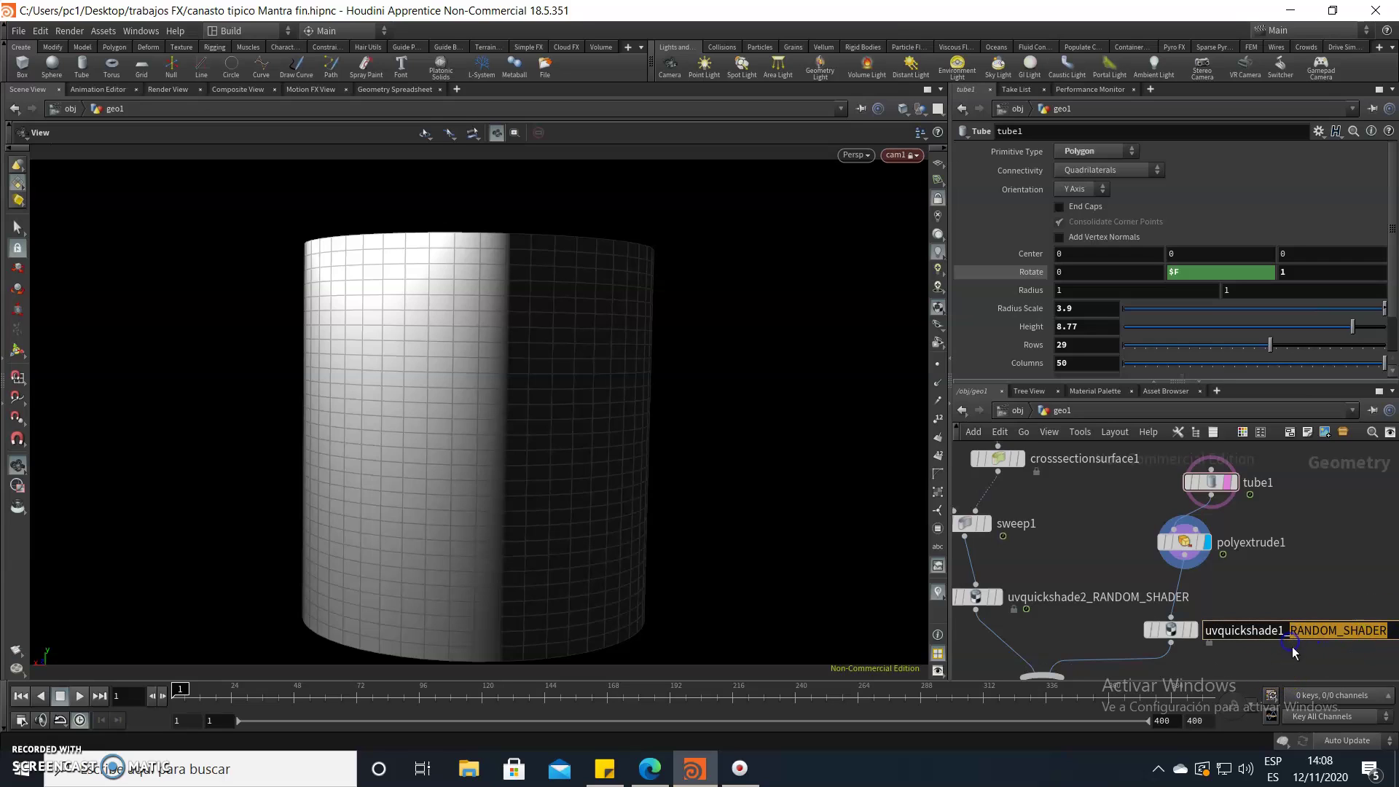
left_click(1292, 654)
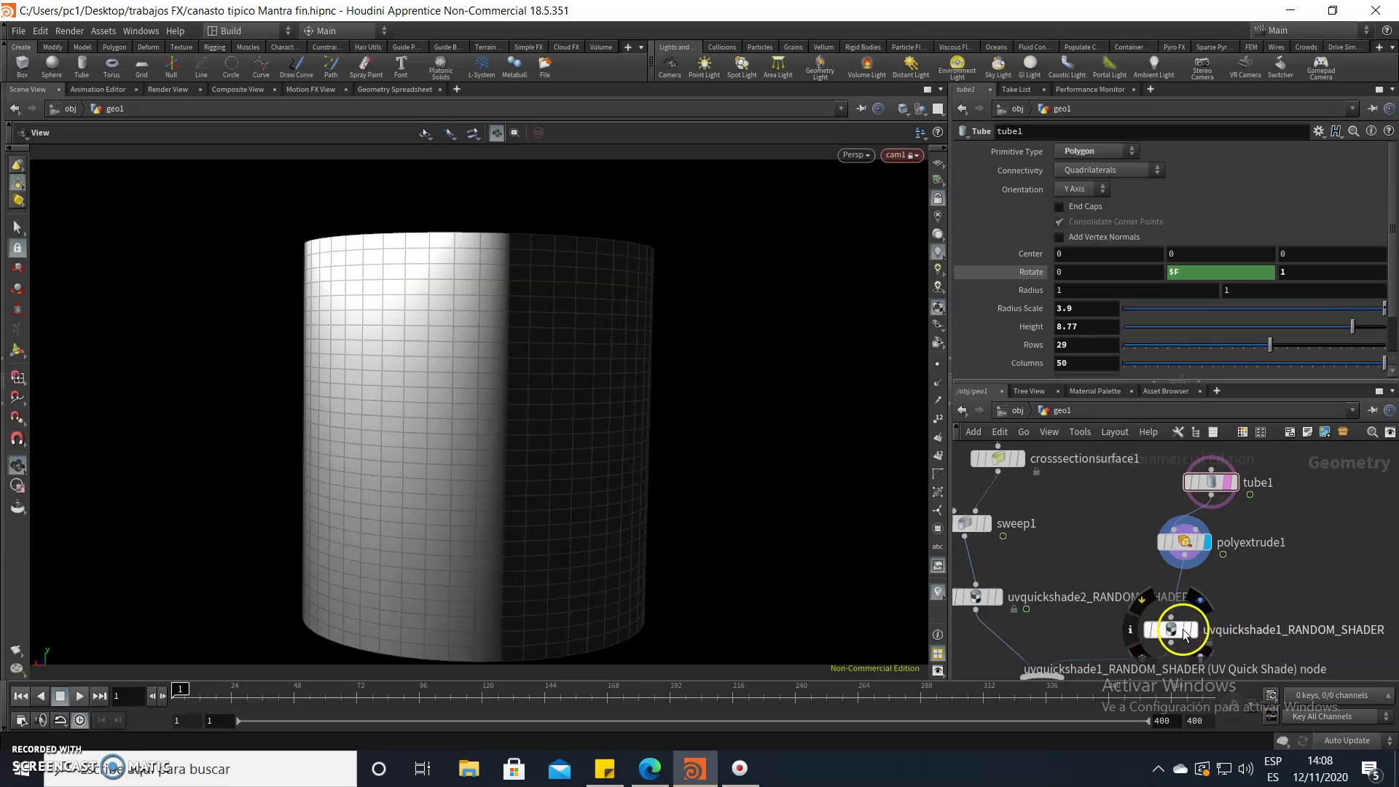
Display uvquickshade1, then set merge1's display flag to show basket and tube combined.
left_click(1188, 629)
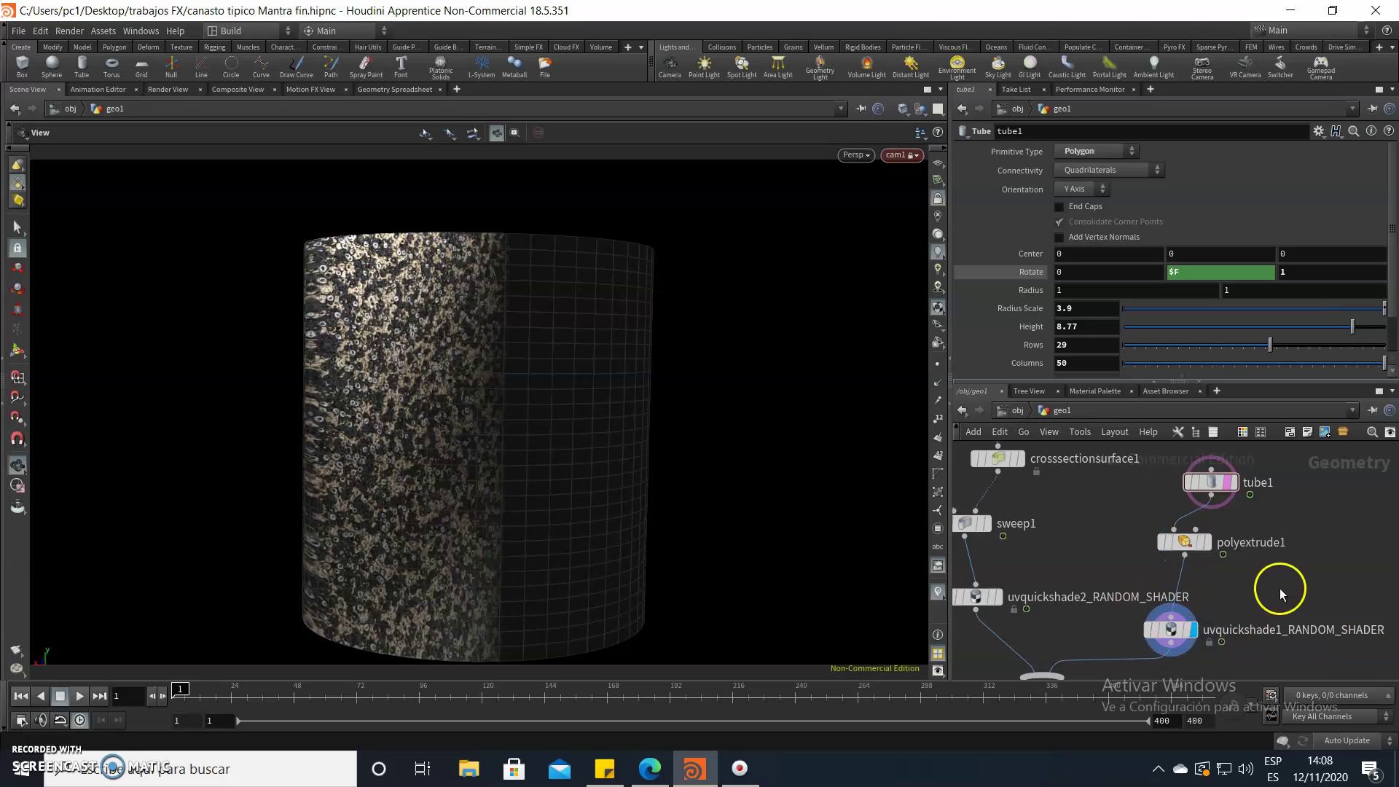
scroll(1282, 594, "down", 3)
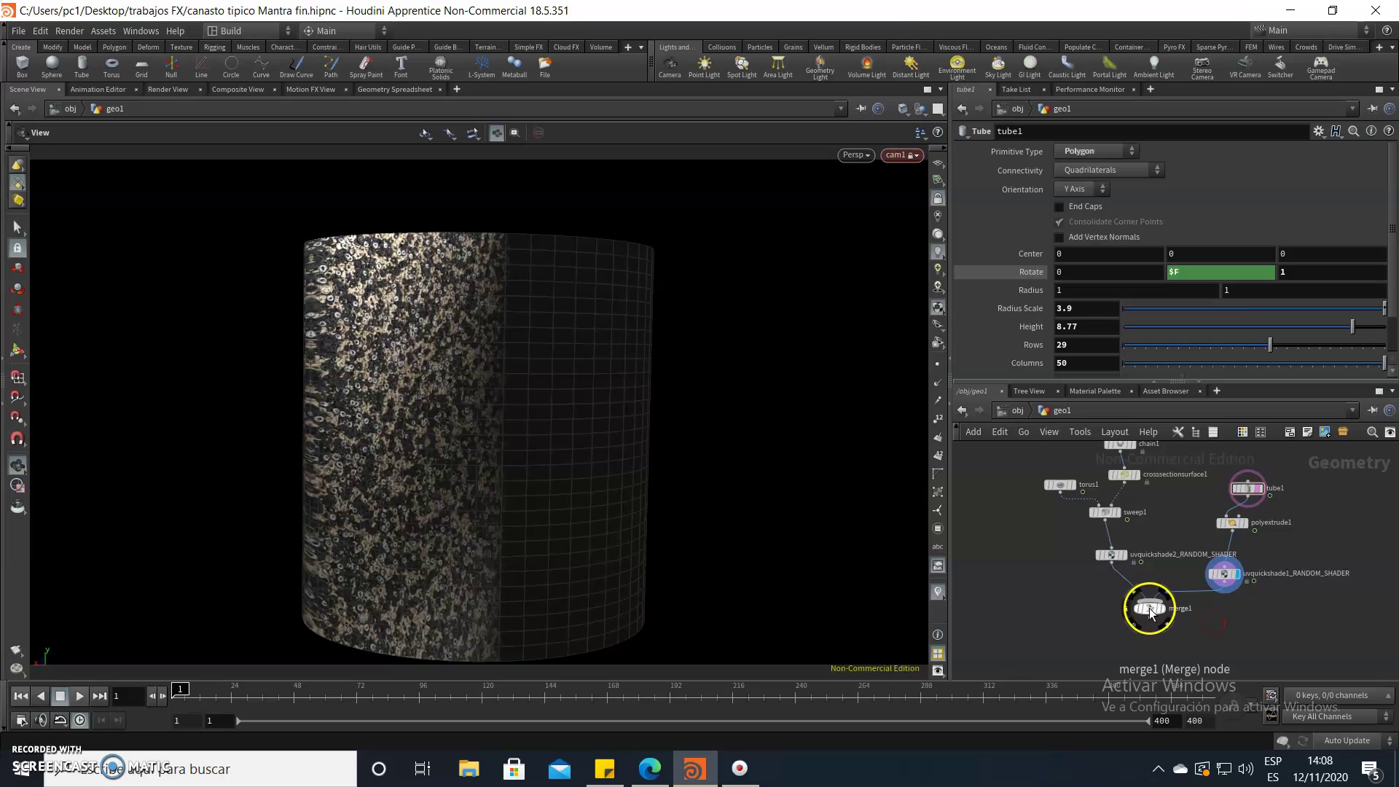
scroll(1150, 613, "up", 2)
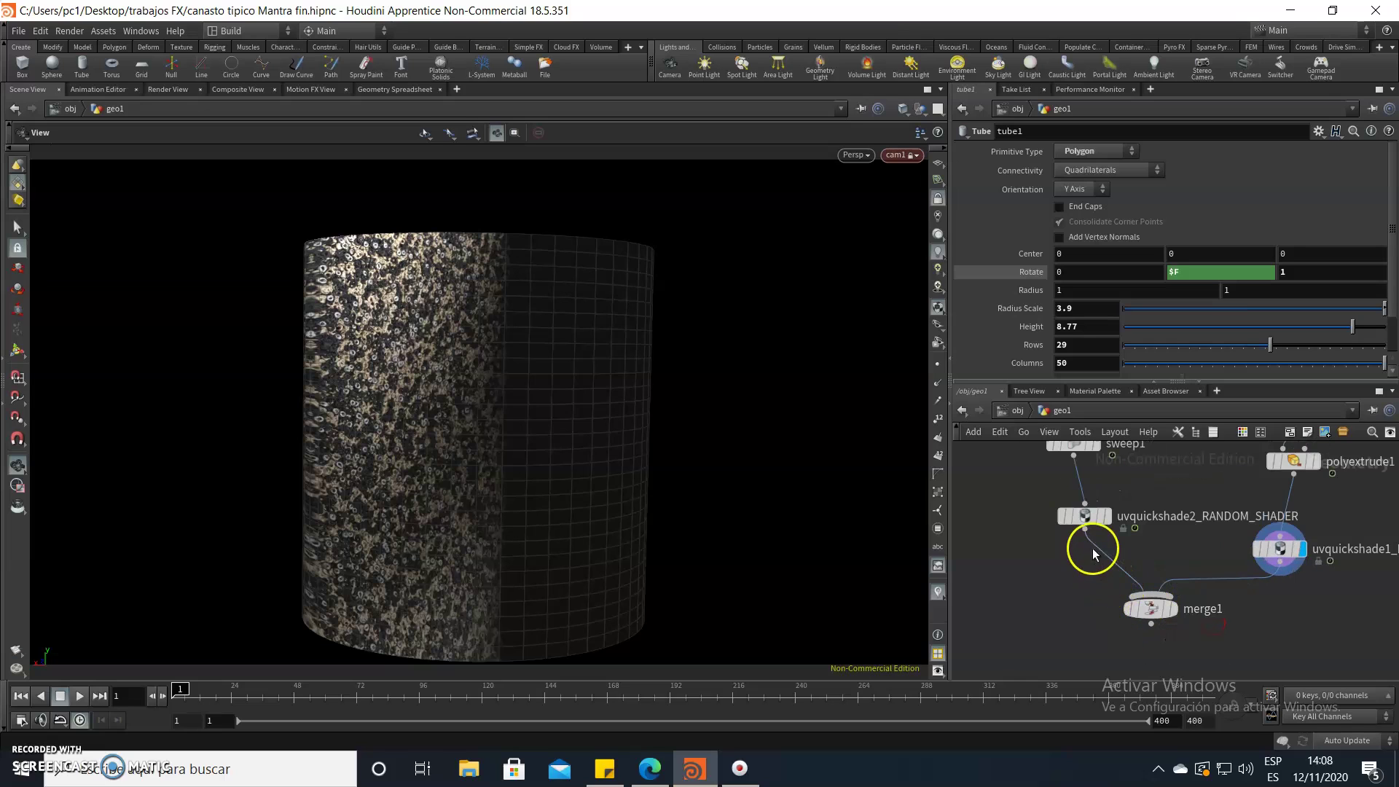
left_click(1108, 519)
left_click(1150, 607)
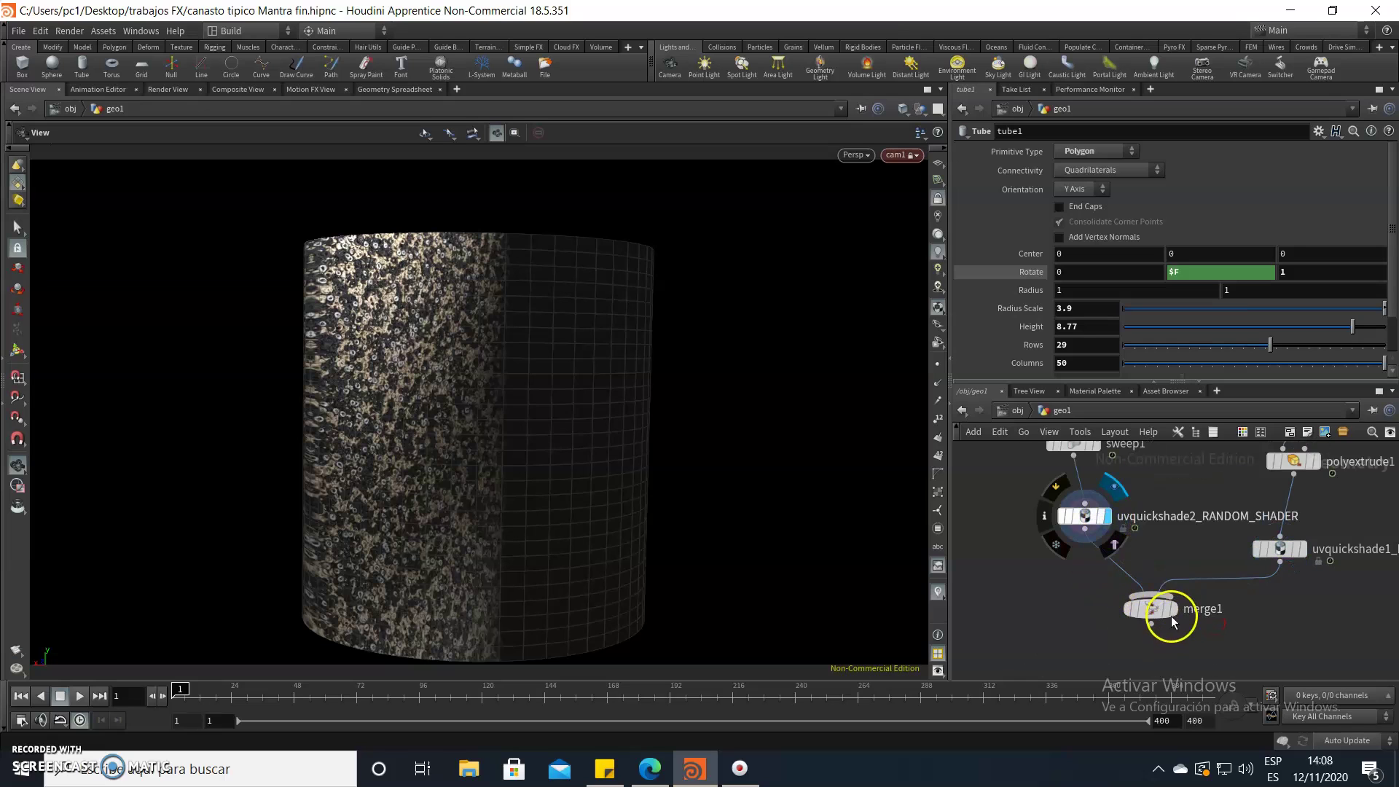
left_click(1172, 612)
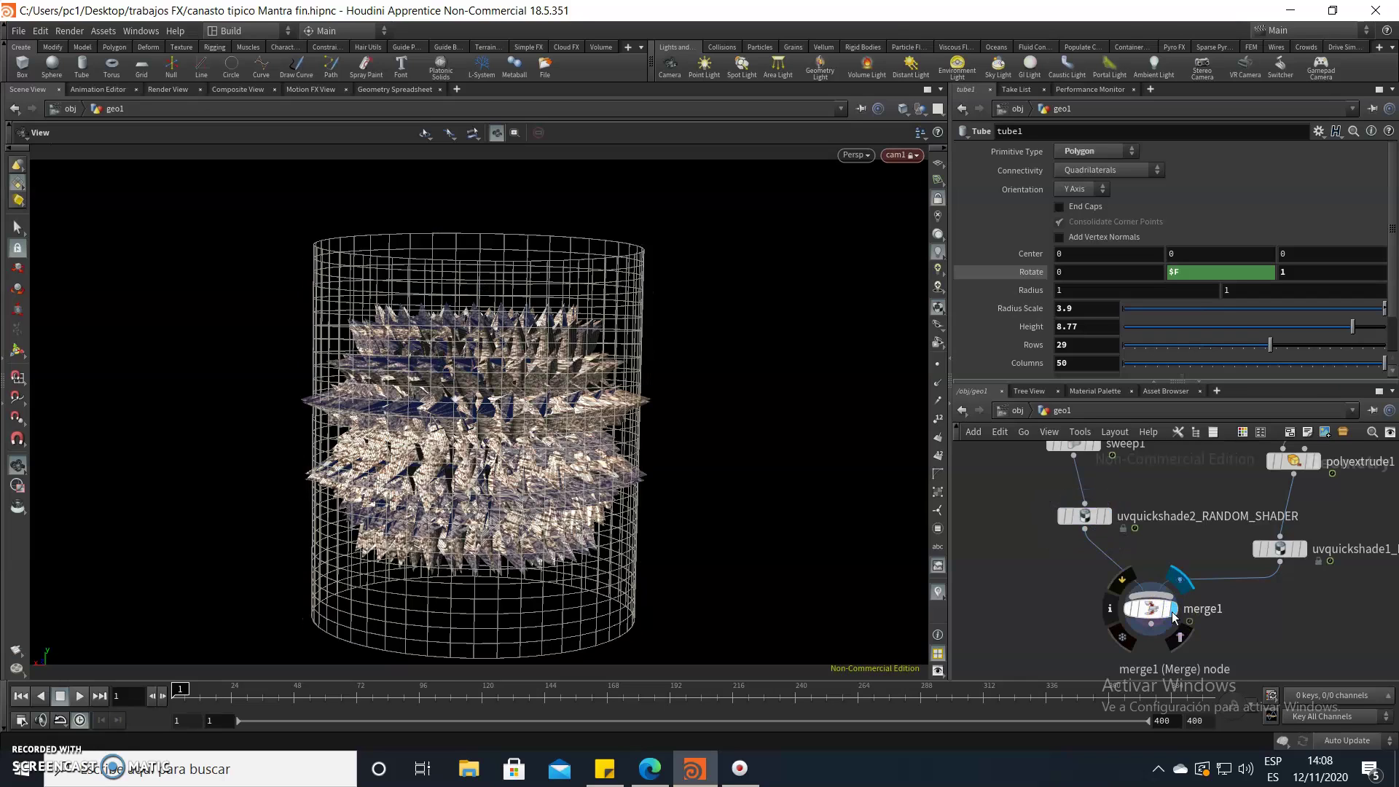
Orbit, pan and zoom to look down into the tube from above, then return to /obj.
mouse_move(553, 484)
left_mouse_down()
mouse_move(534, 597)
mouse_move(563, 410)
mouse_move(557, 473)
left_mouse_up()
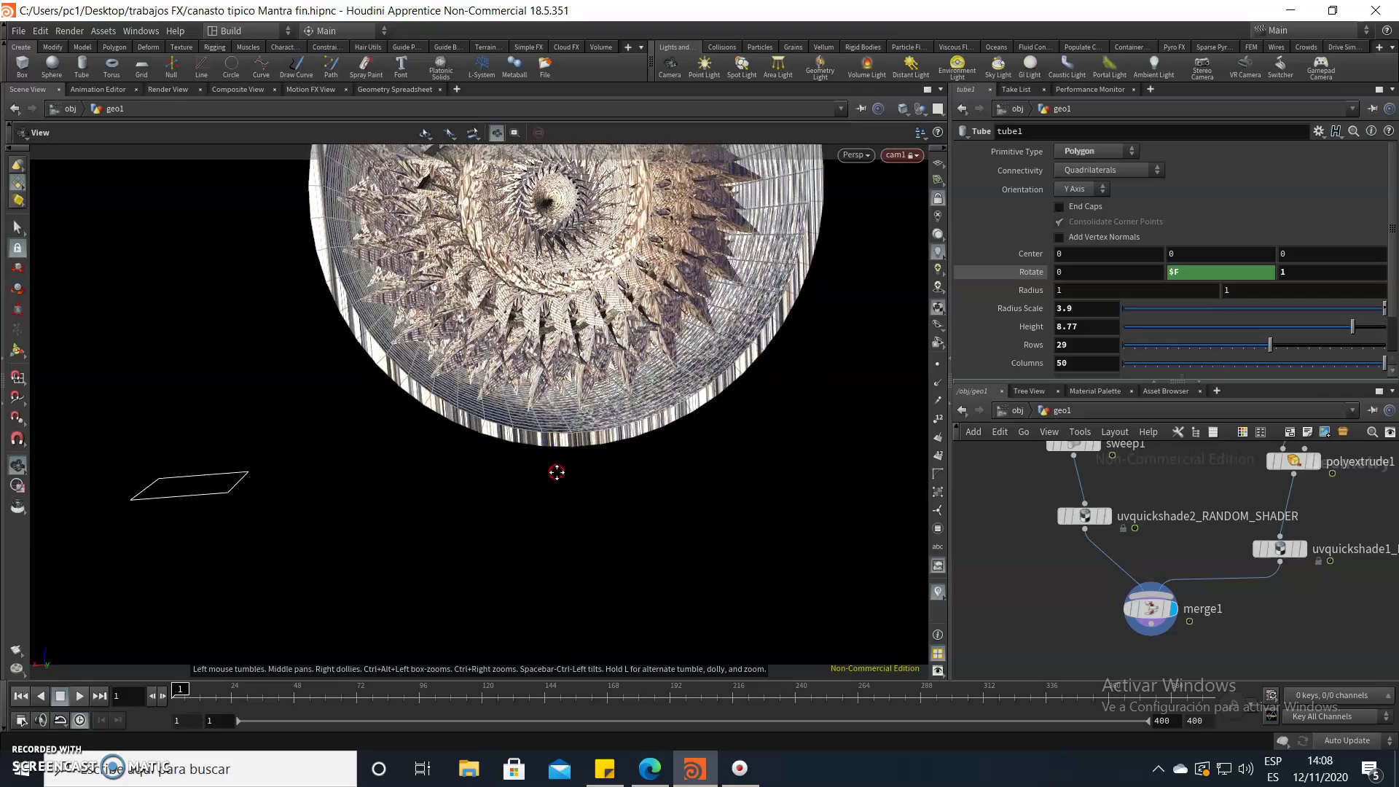
mouse_move(557, 472)
middle_mouse_down()
mouse_move(501, 527)
mouse_move(503, 563)
middle_mouse_up()
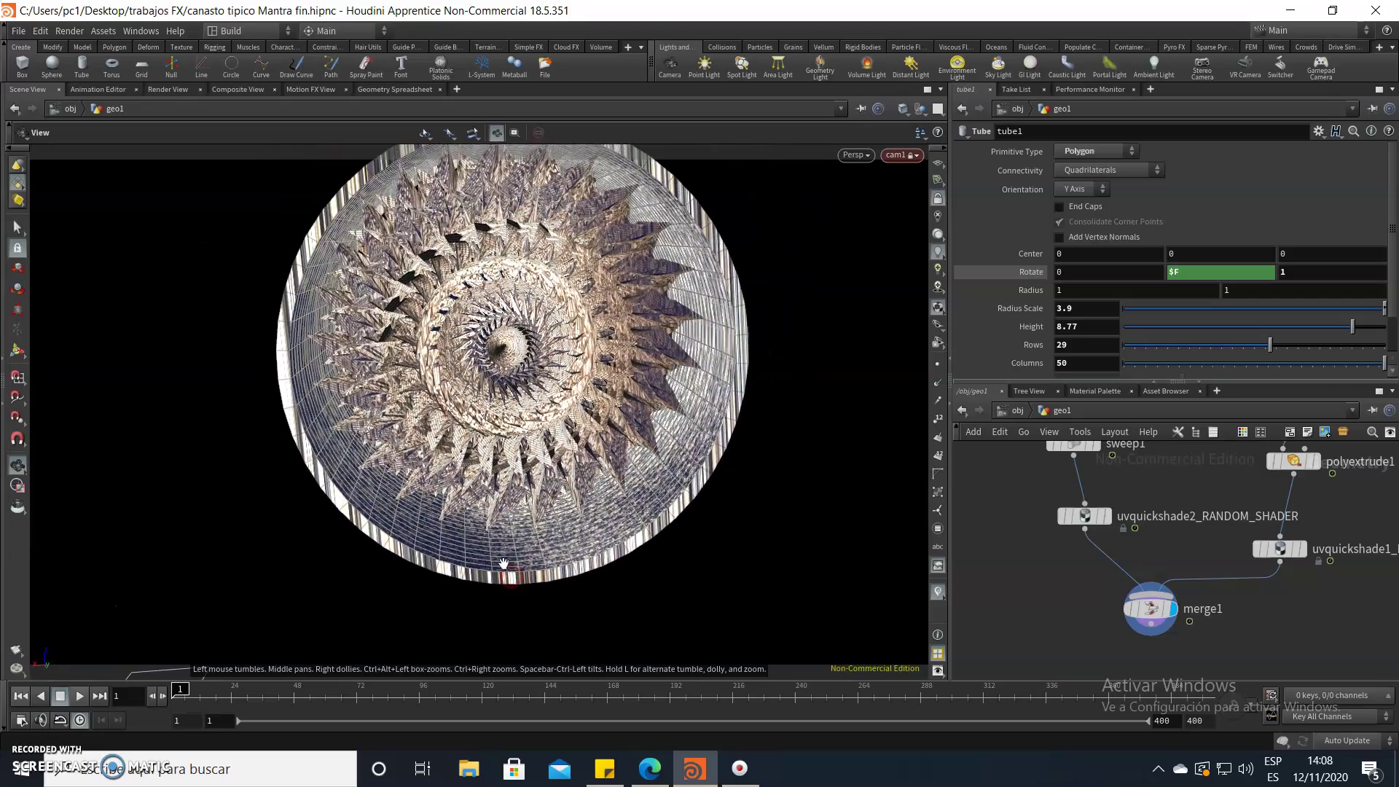
mouse_move(503, 564)
left_mouse_down()
mouse_move(487, 546)
mouse_move(516, 546)
mouse_move(493, 491)
mouse_move(484, 506)
mouse_move(550, 510)
left_mouse_up()
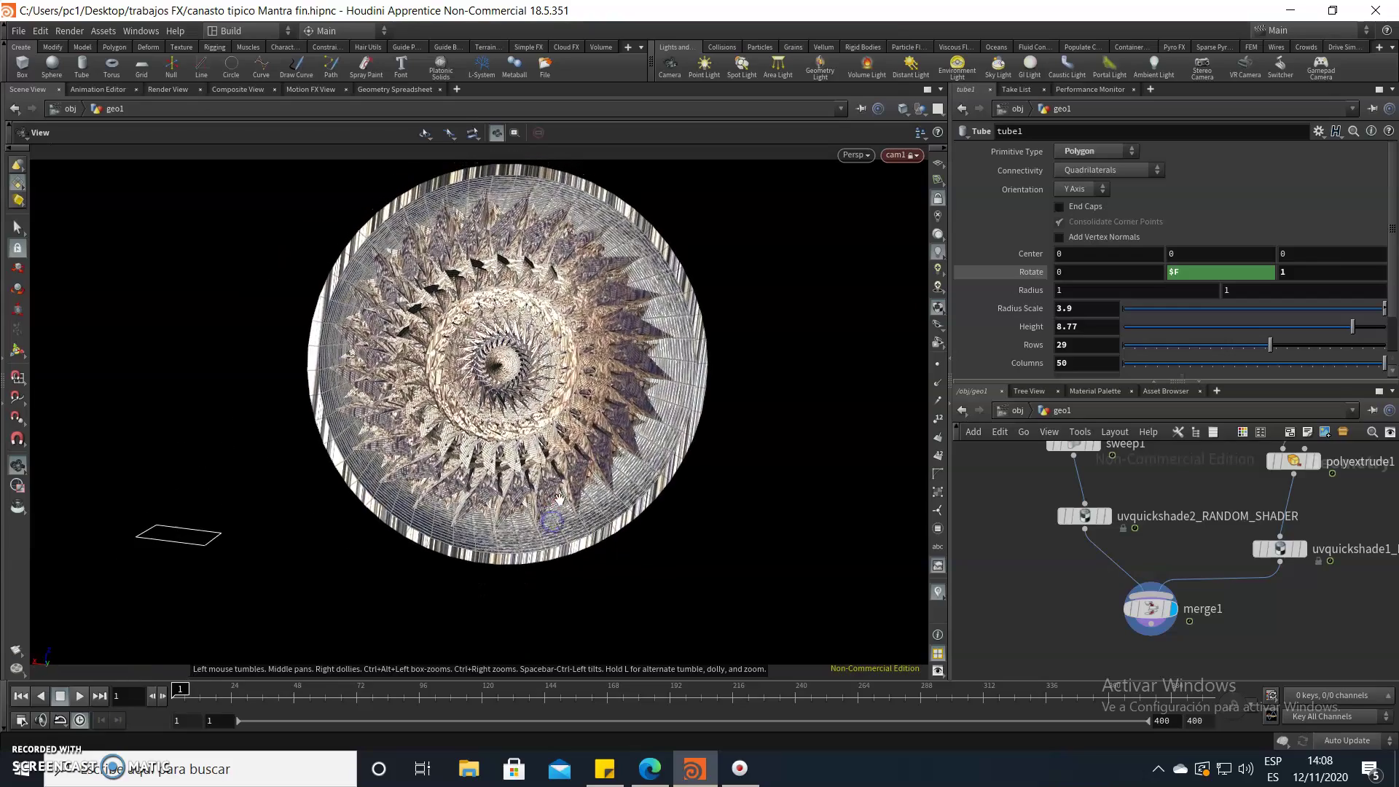
middle_click_drag(550, 510, 550, 537)
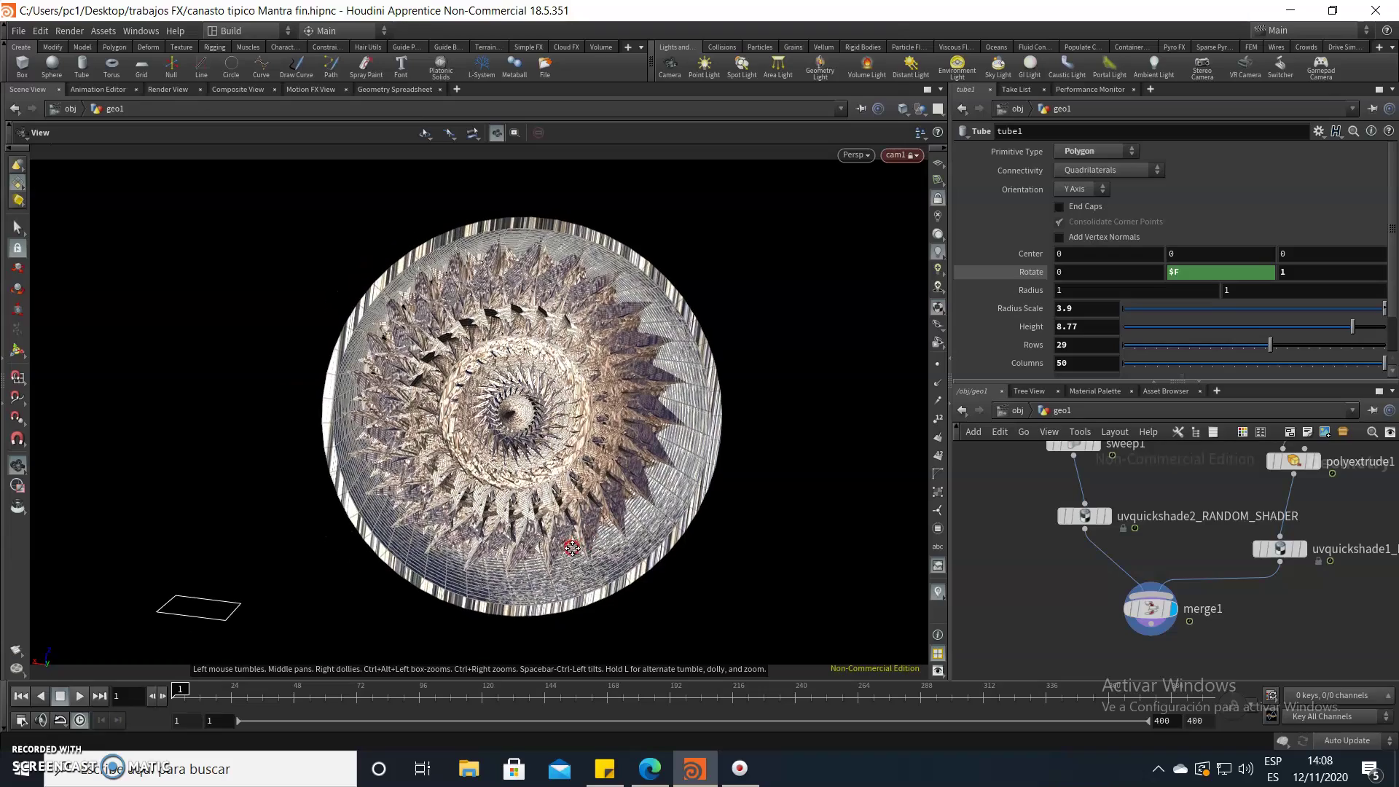
mouse_move(551, 537)
left_mouse_down()
mouse_move(561, 548)
mouse_move(538, 531)
mouse_move(567, 539)
mouse_move(510, 536)
mouse_move(543, 521)
left_mouse_up()
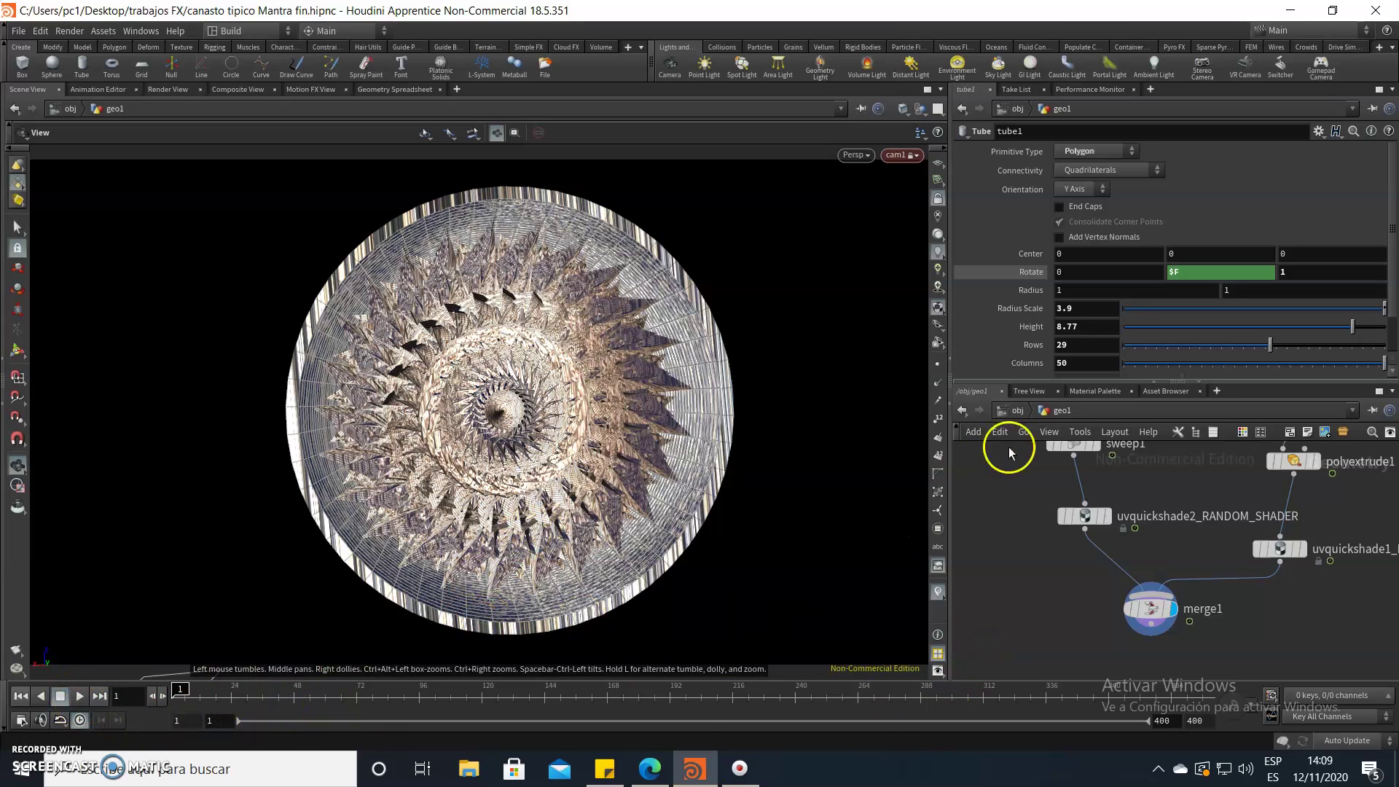
left_click(1018, 412)
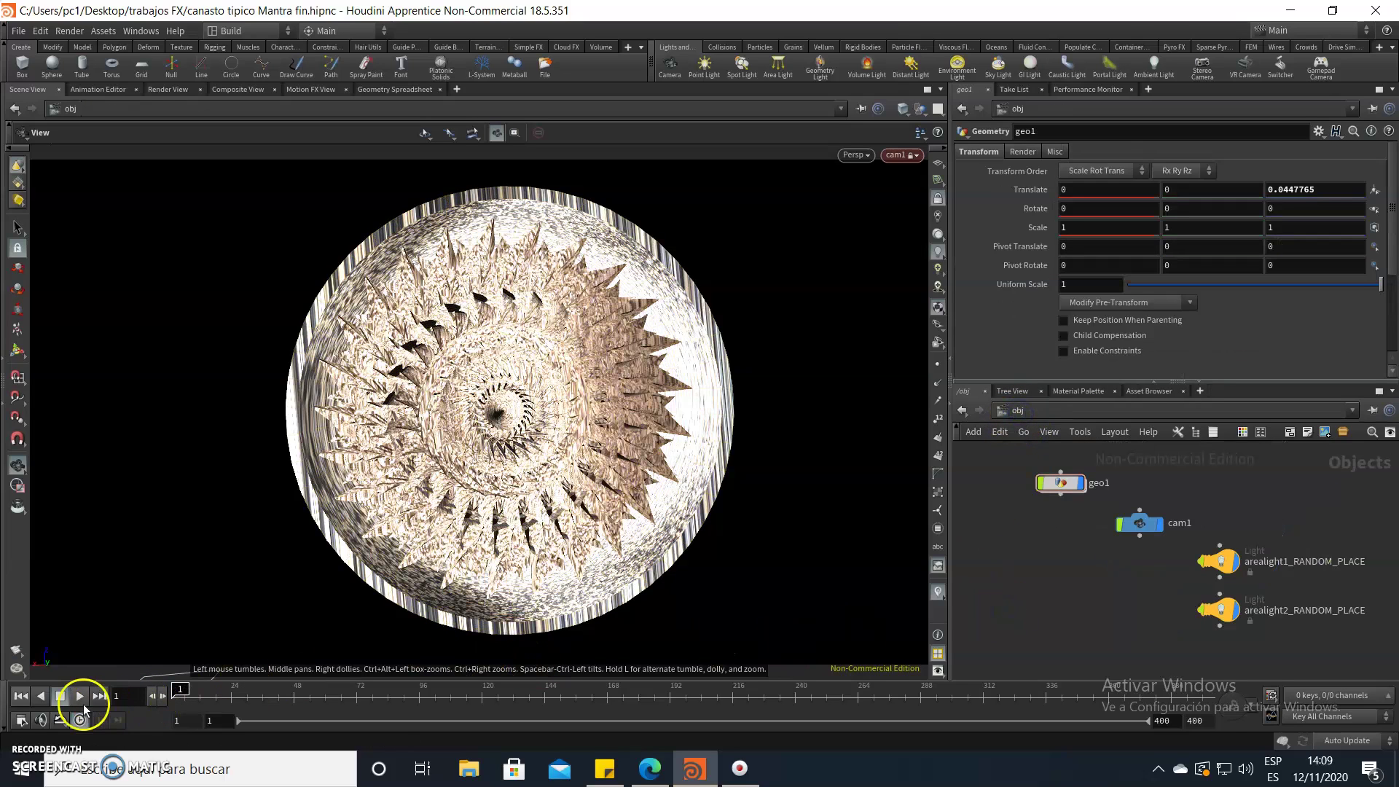
Inspect the parameters of both RANDOM_PLACE area lights.
double_click(1289, 612)
left_click(1219, 561)
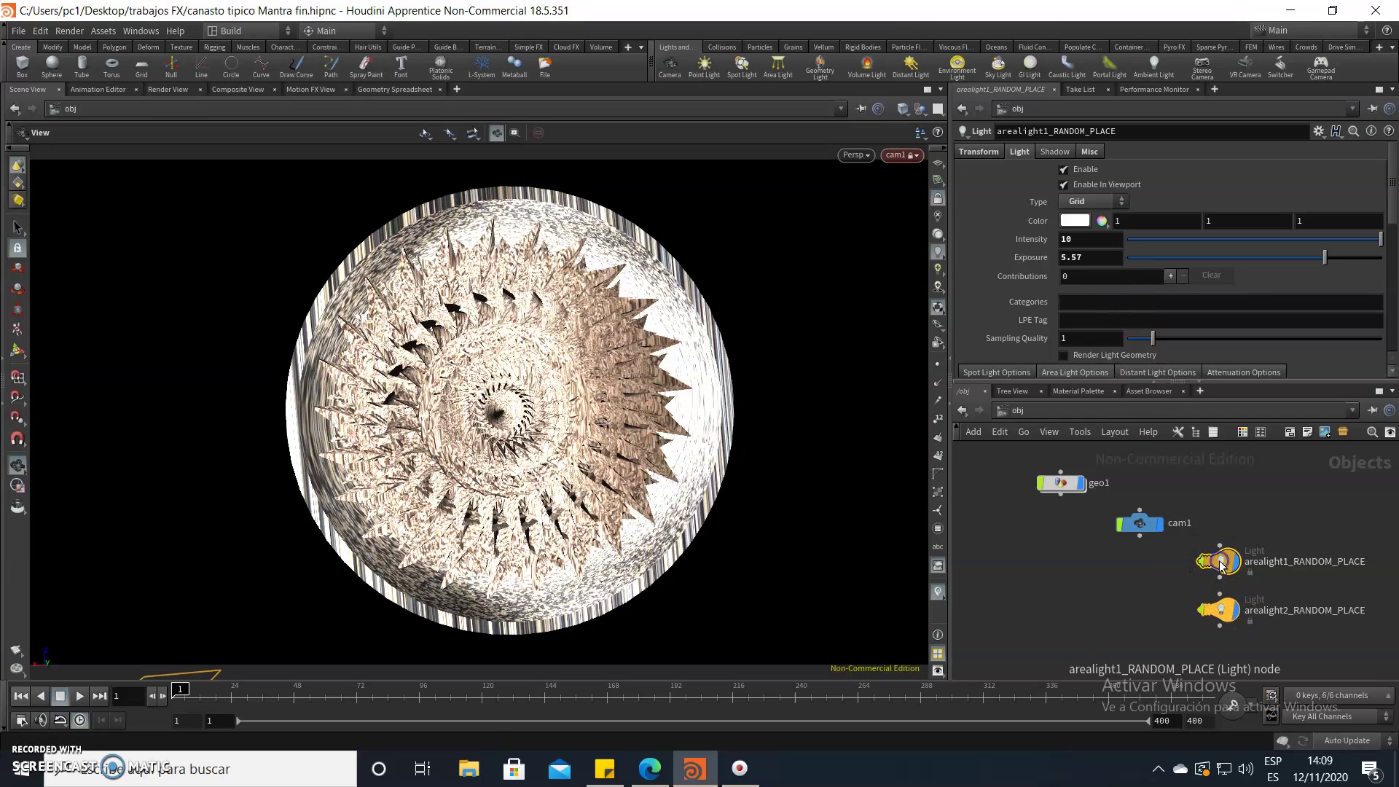
left_click(1224, 612)
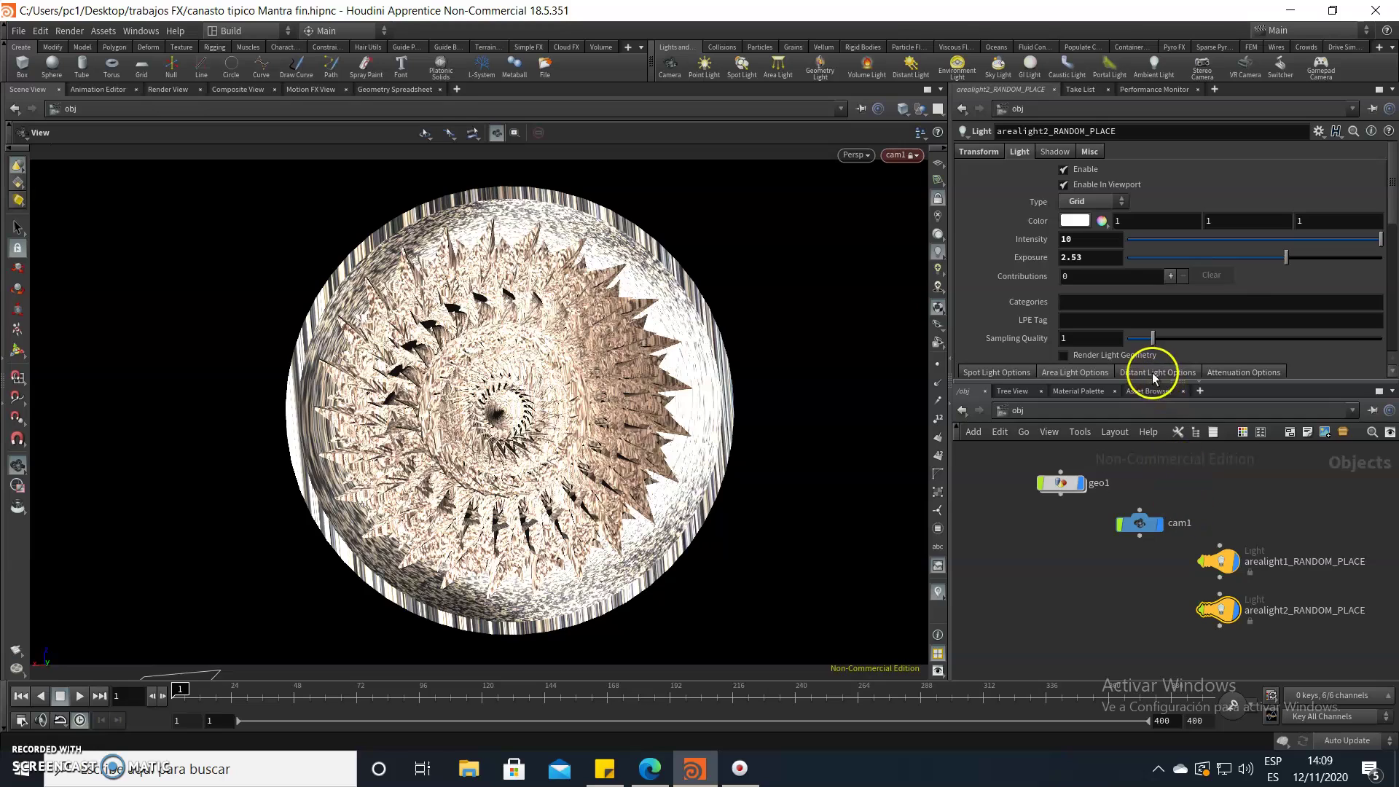
Open and cancel renames on both area lights, leaving their names unchanged.
double_click(1304, 612)
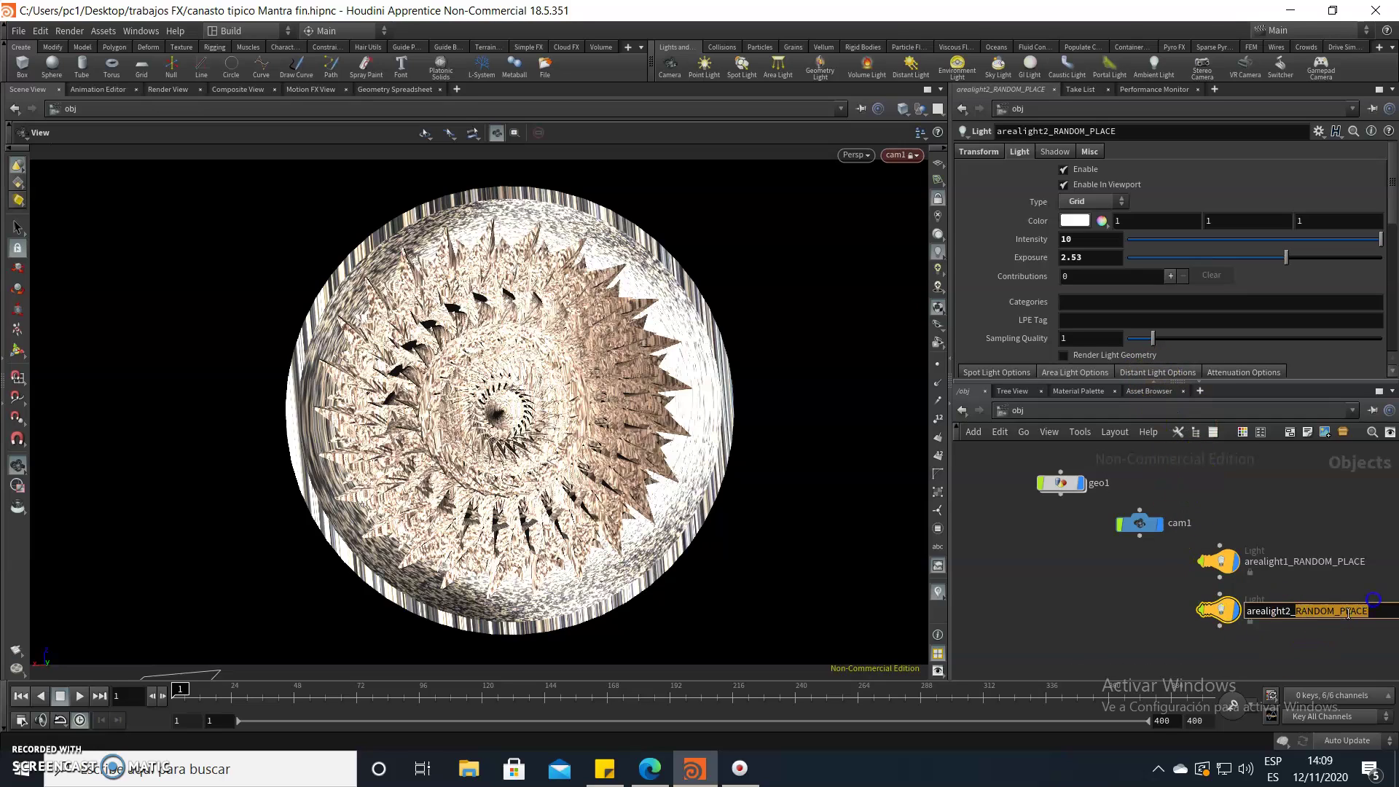
key("Escape")
double_click(1304, 562)
left_click_drag(1248, 562, 1345, 568)
left_click(1346, 567)
left_click(1331, 592)
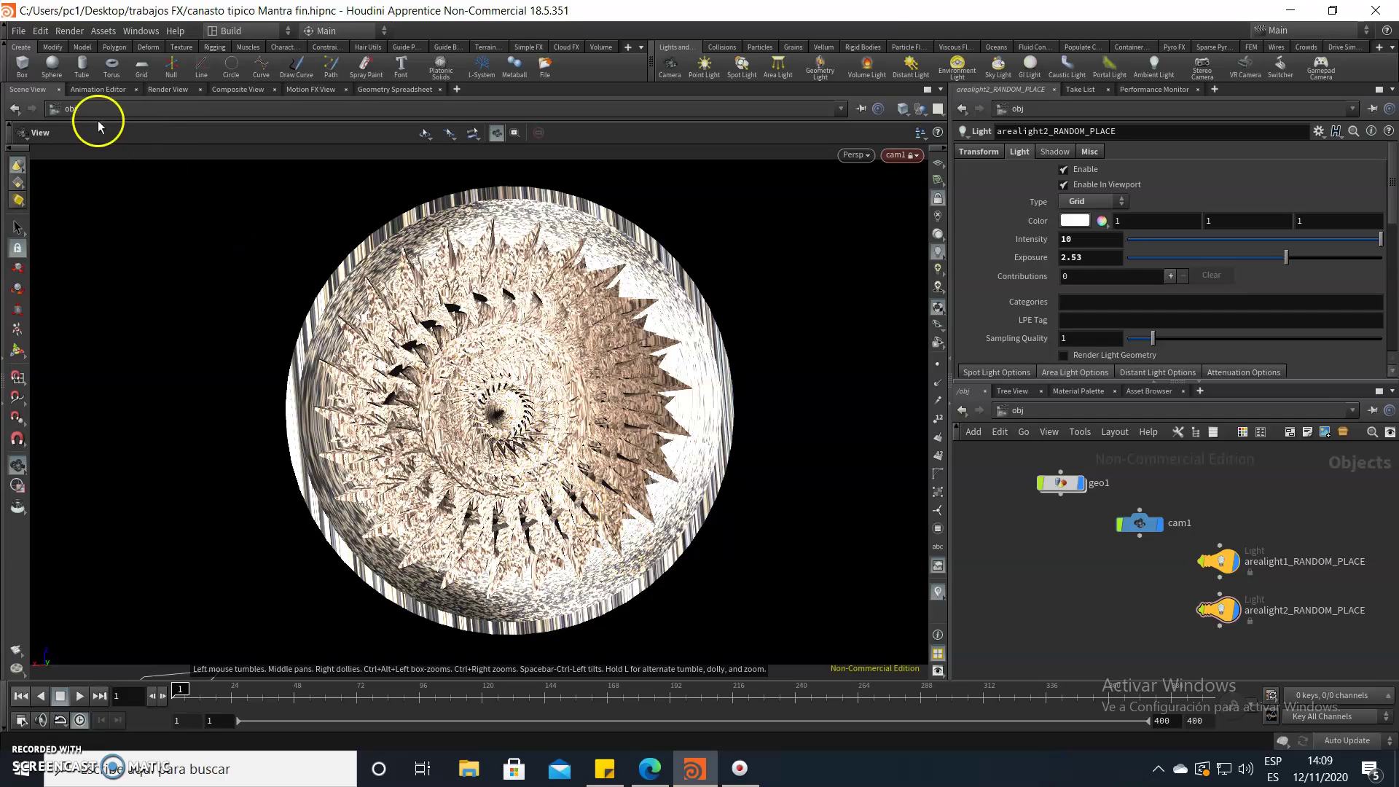
left_click(168, 90)
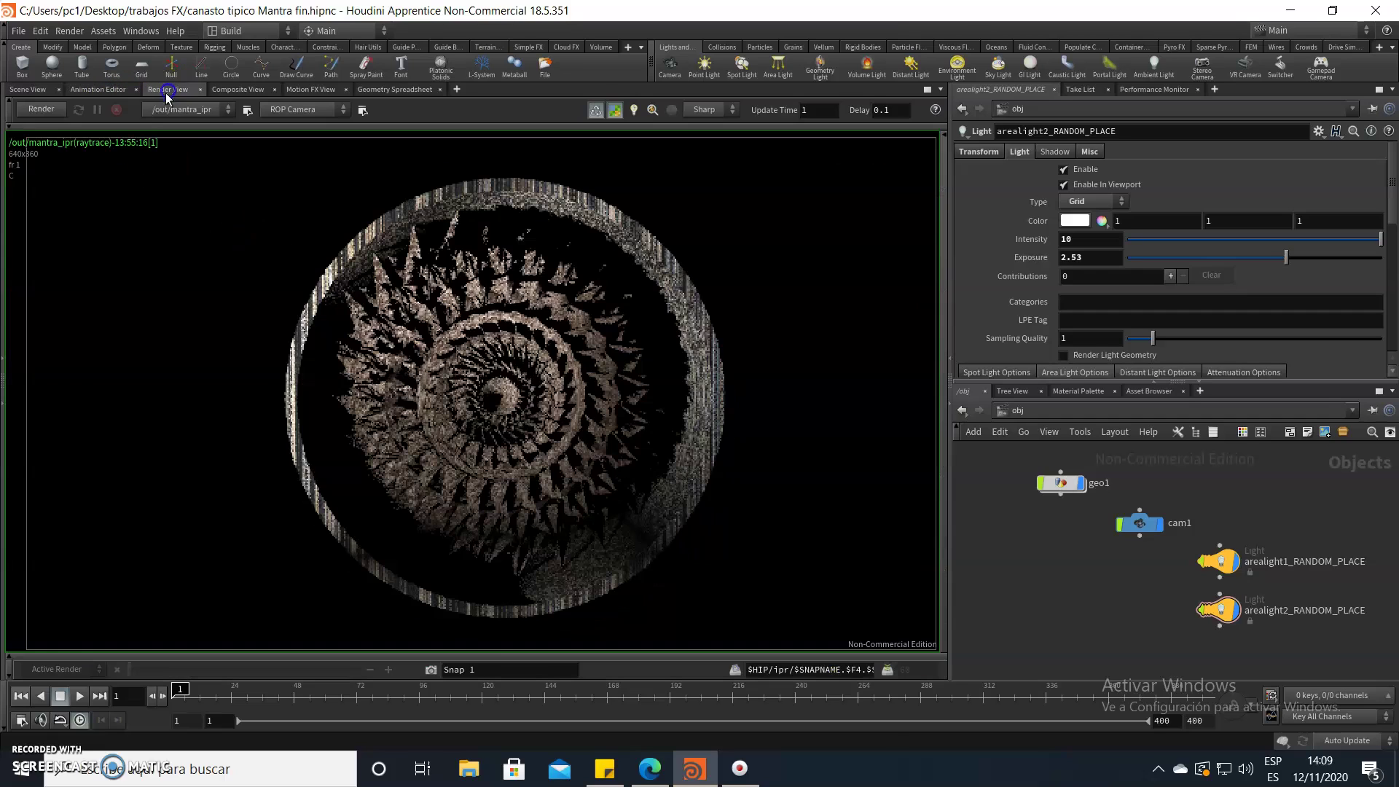
left_click(37, 115)
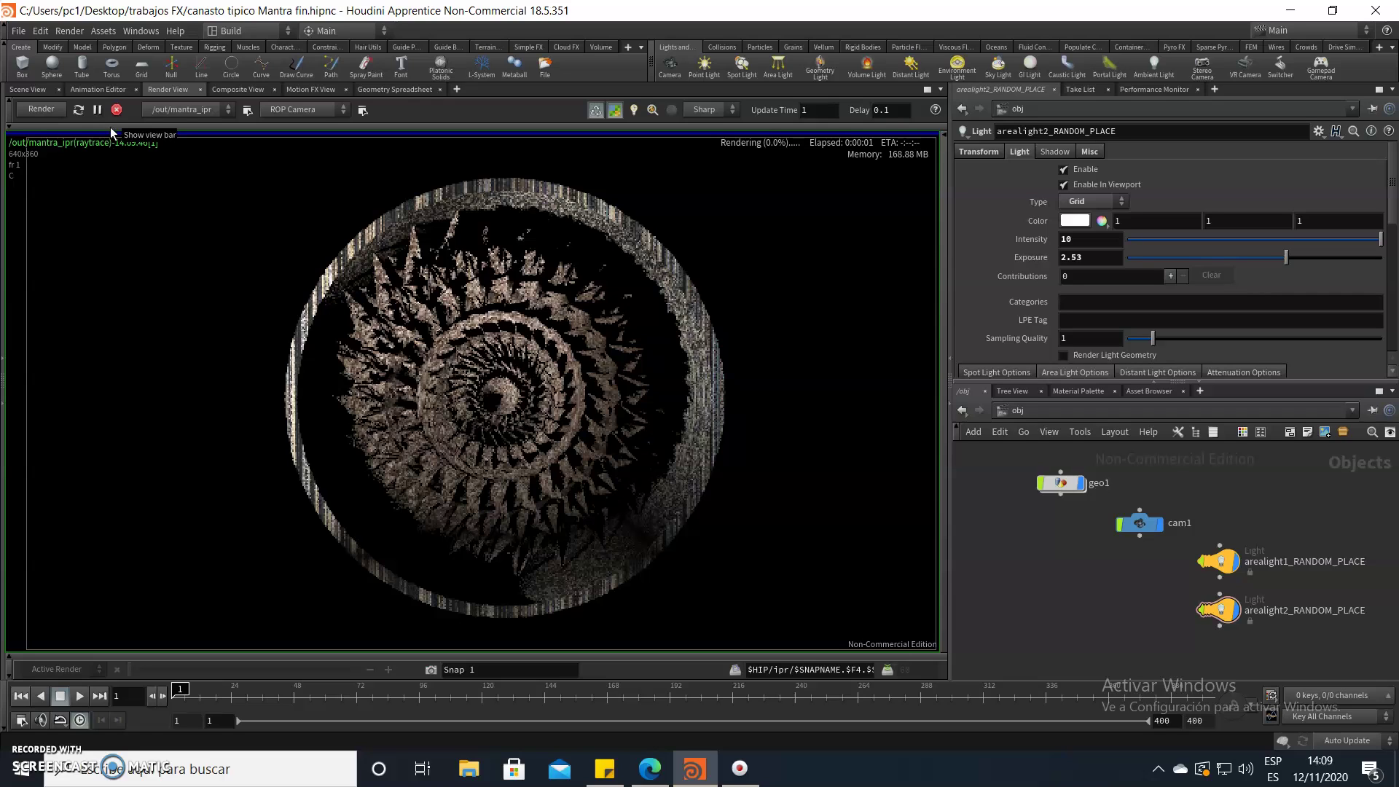
left_click(115, 114)
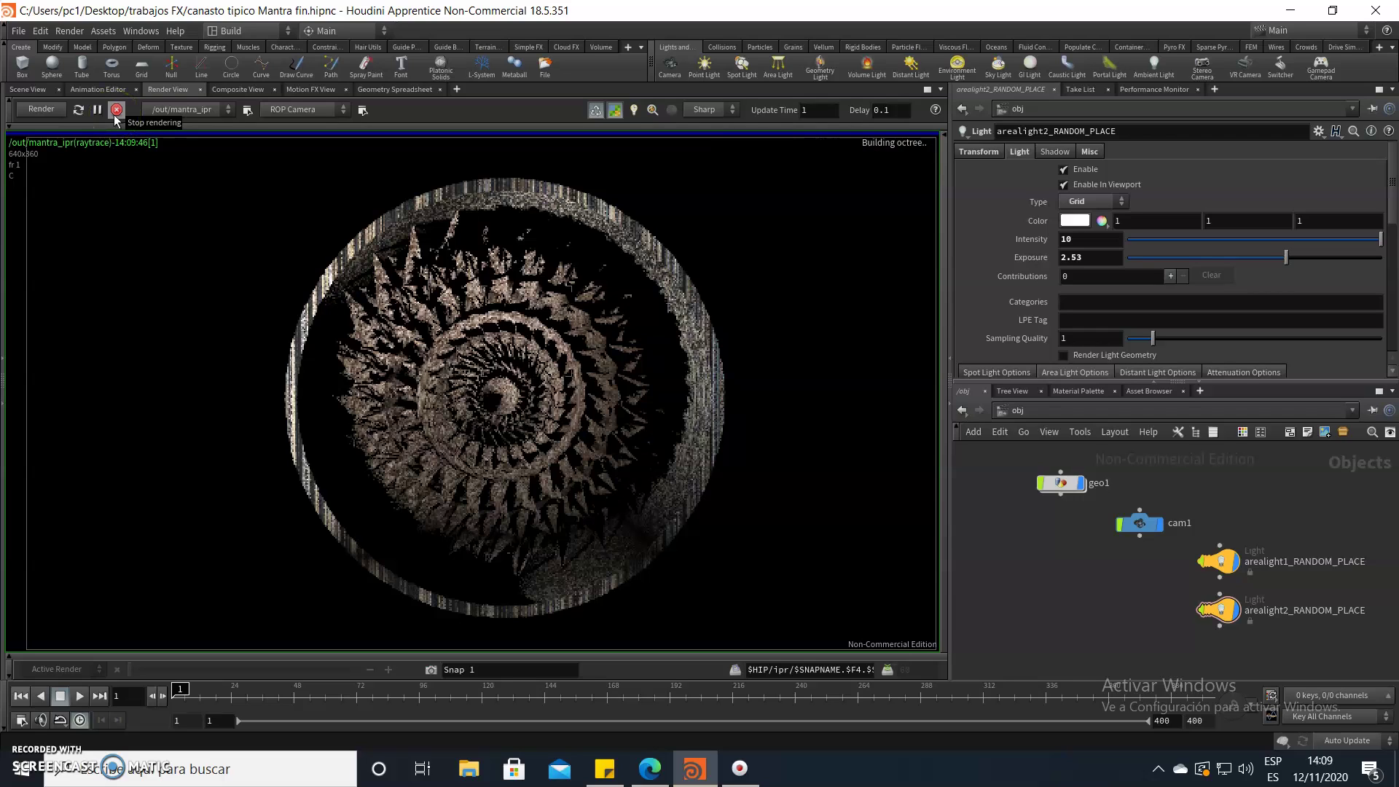
left_click_drag(111, 155, 112, 166)
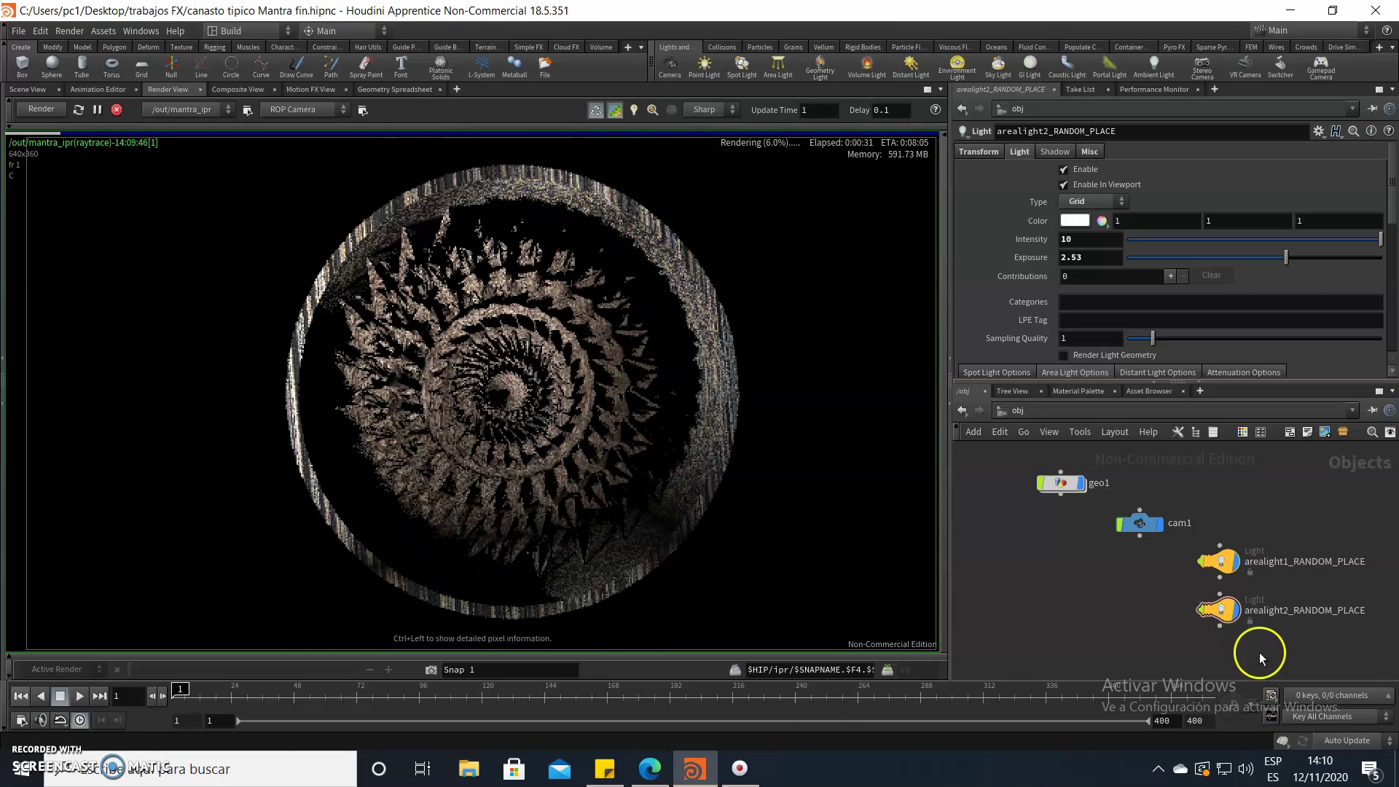
left_click_drag(1260, 653, 1203, 525)
left_click(1154, 609)
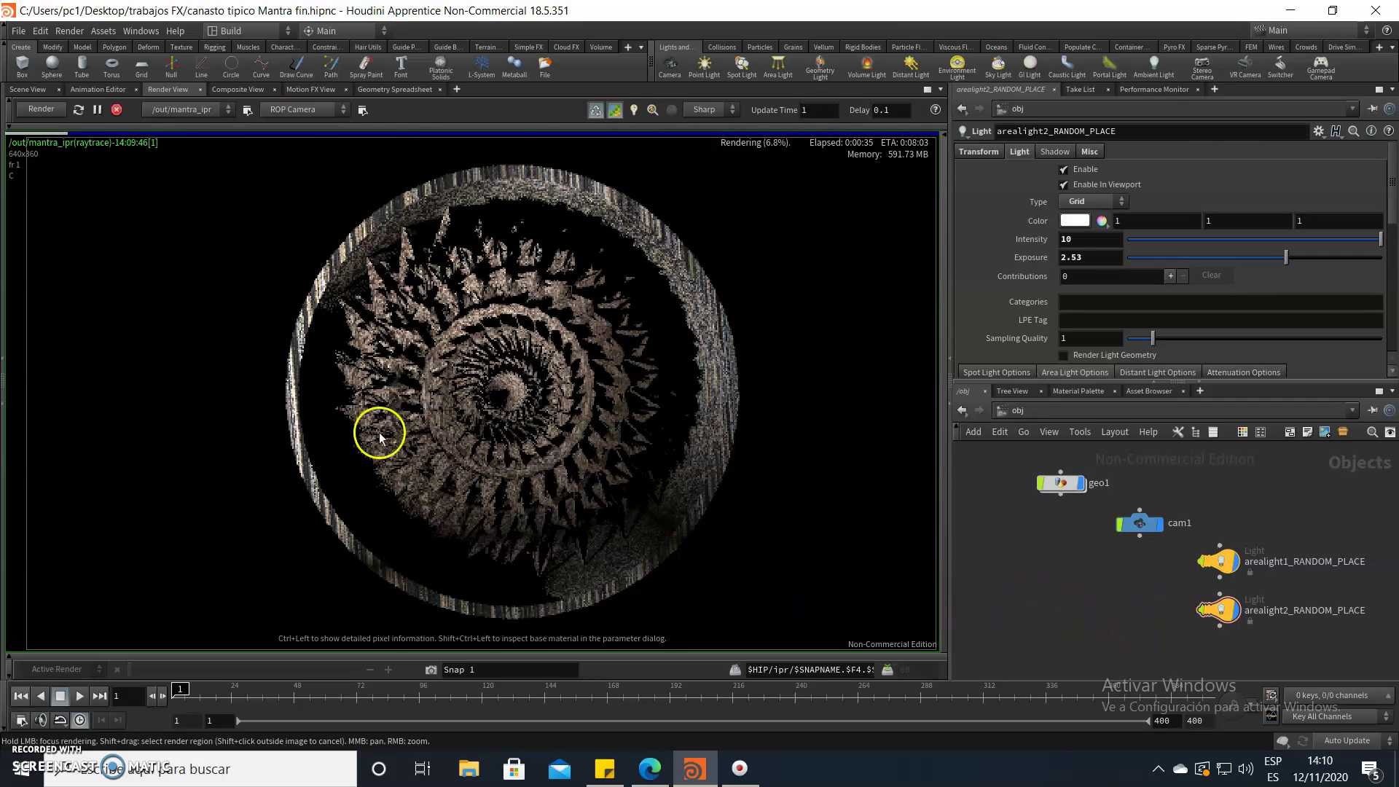
left_click(117, 110)
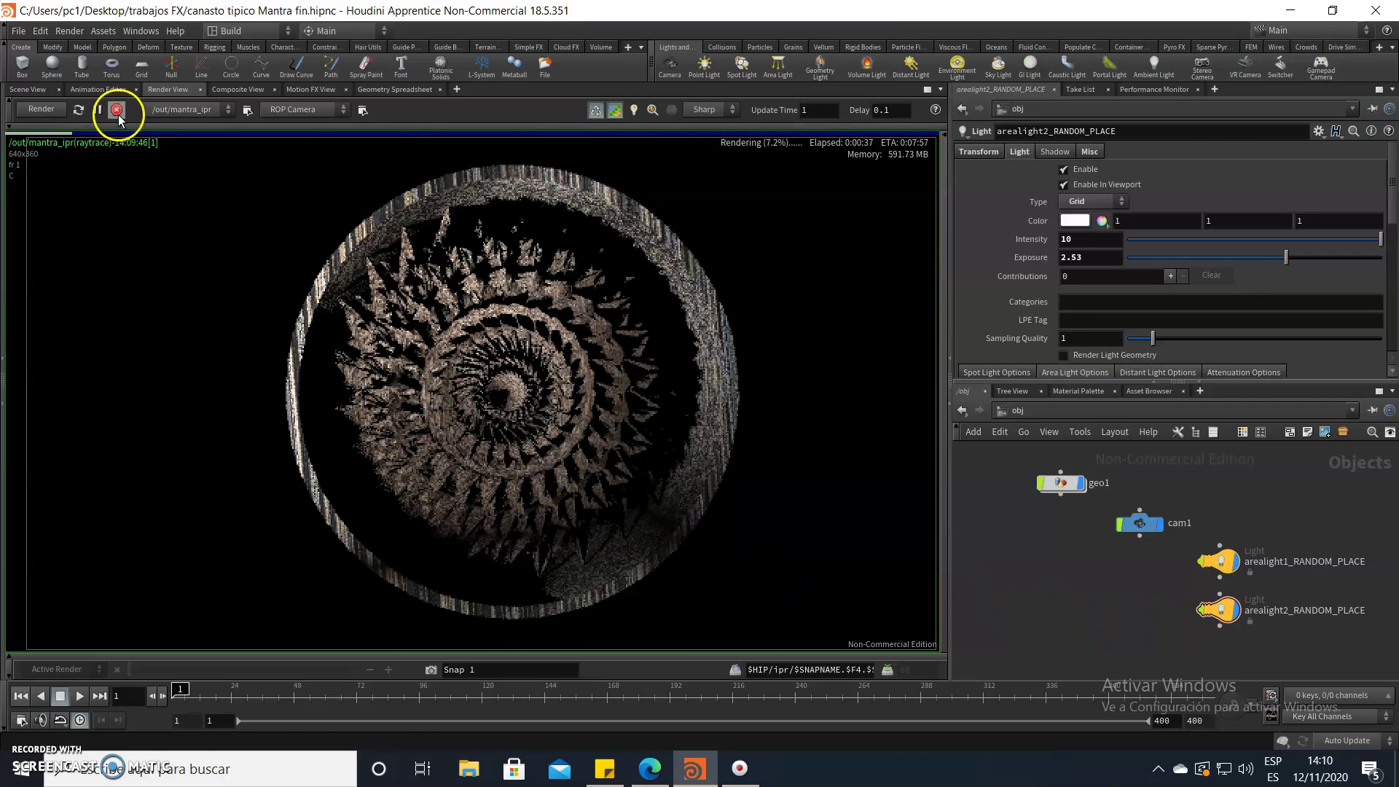
left_click(26, 89)
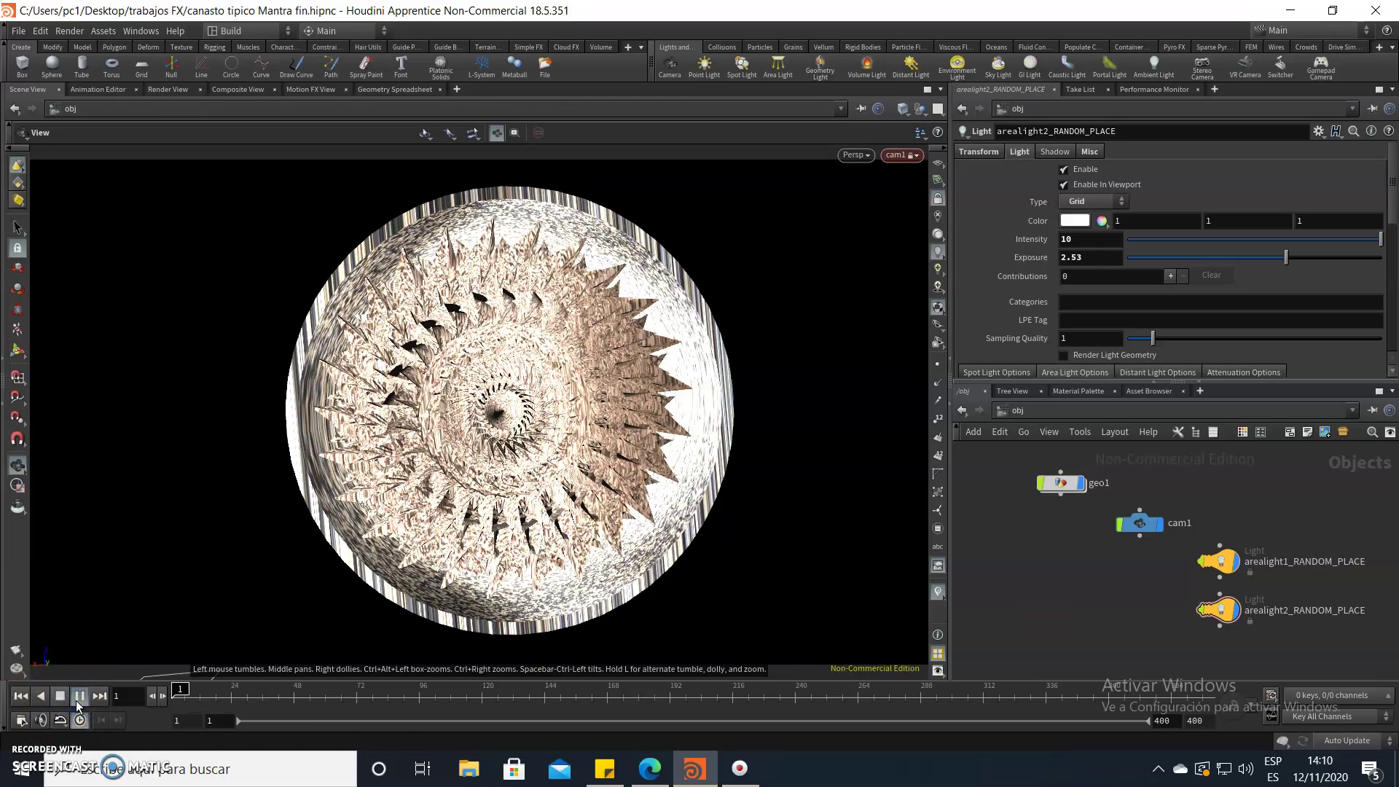
left_click(76, 702)
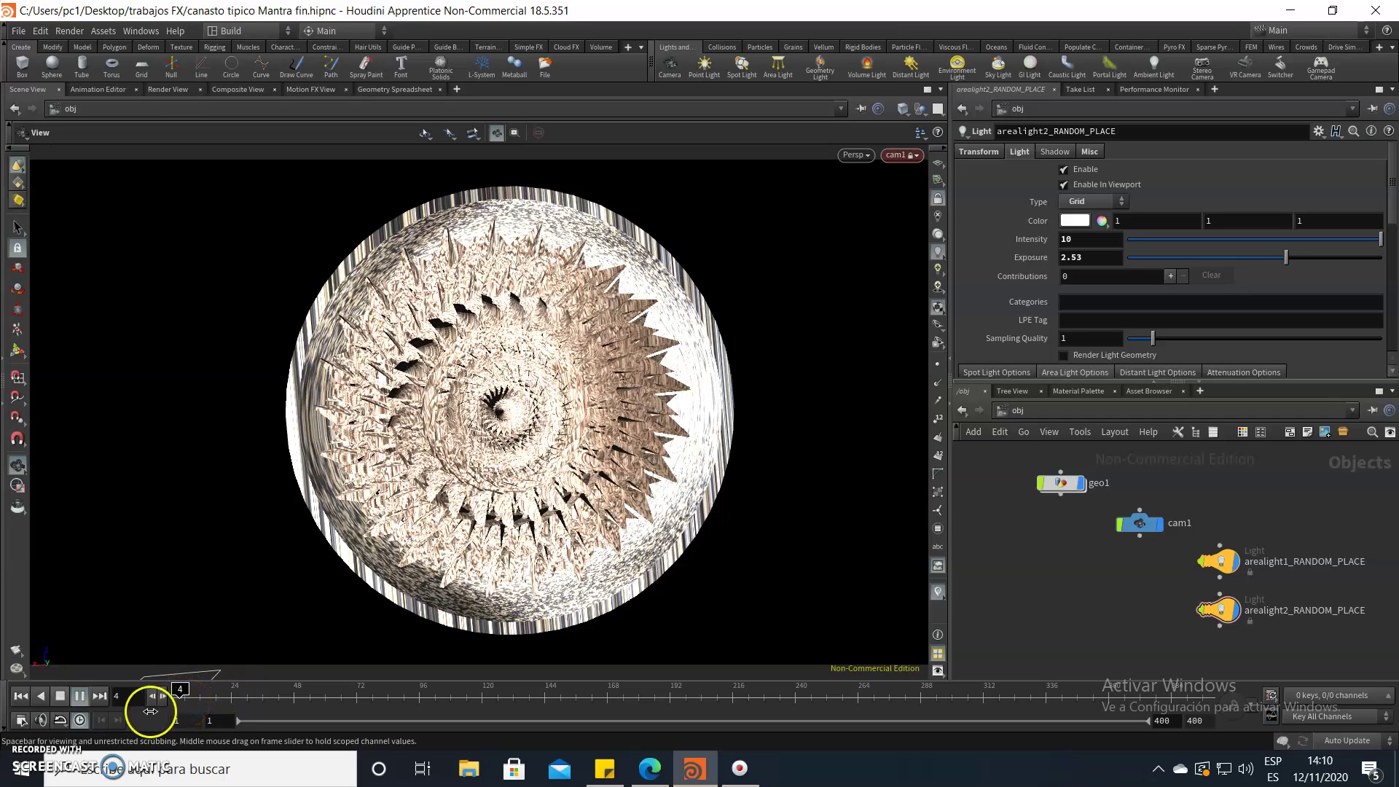
left_click(61, 702)
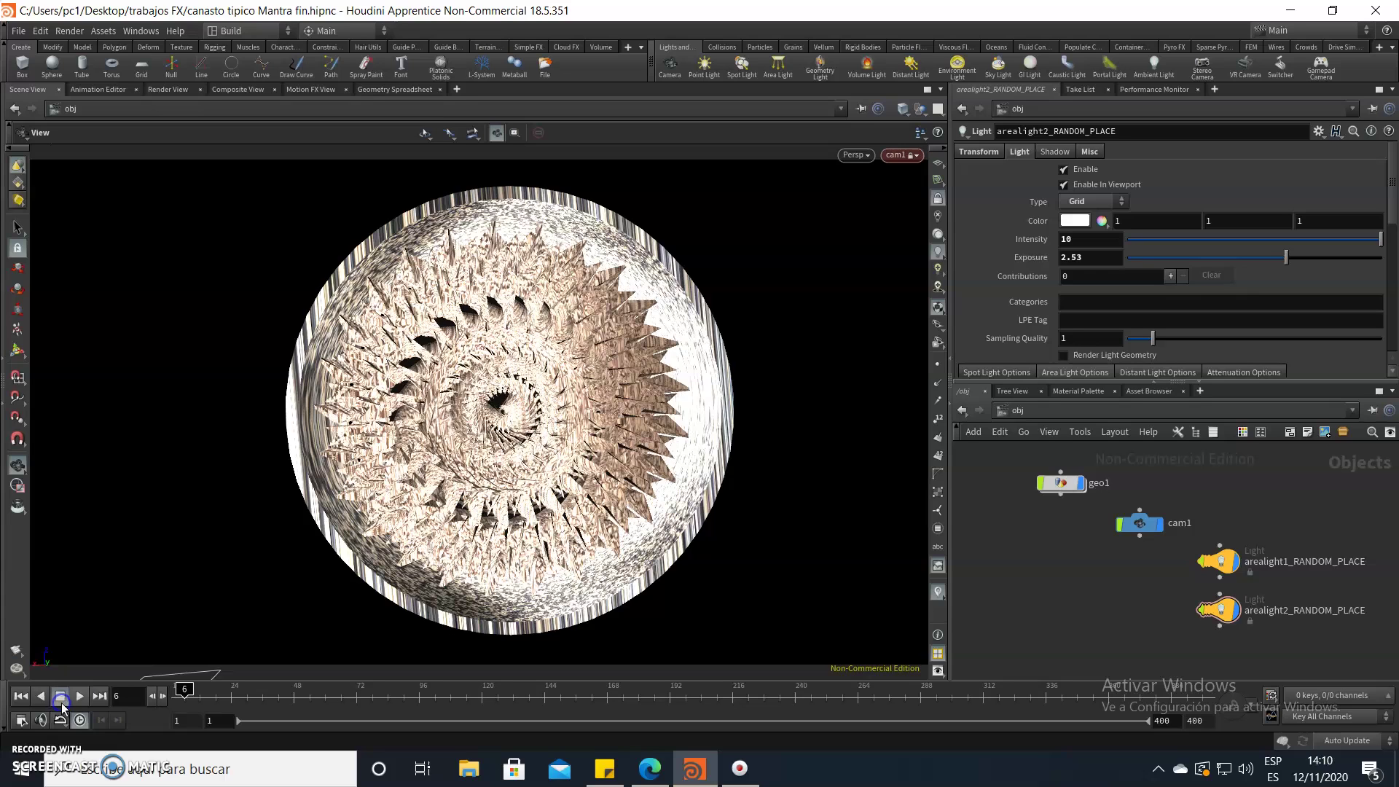
left_click(24, 701)
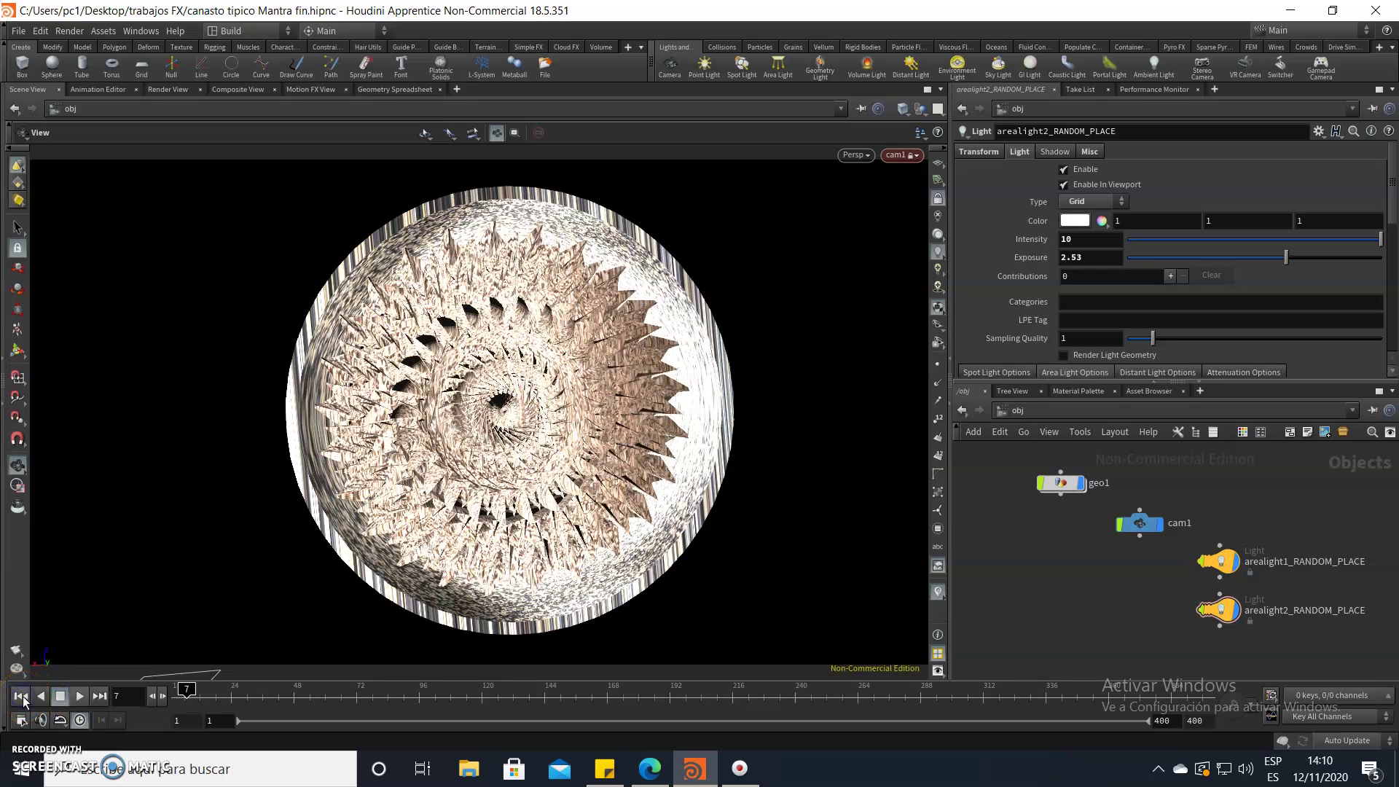